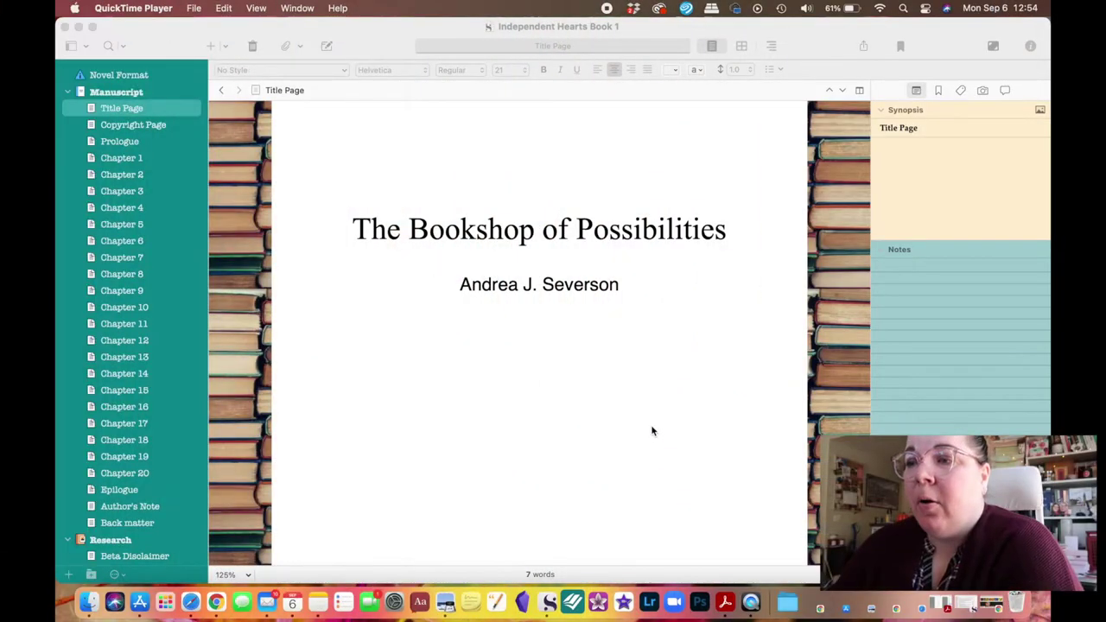
Create a new project in the novel format named Independent Hearts Book 2
{"action": "left_click", "coordinate": [651, 425]}
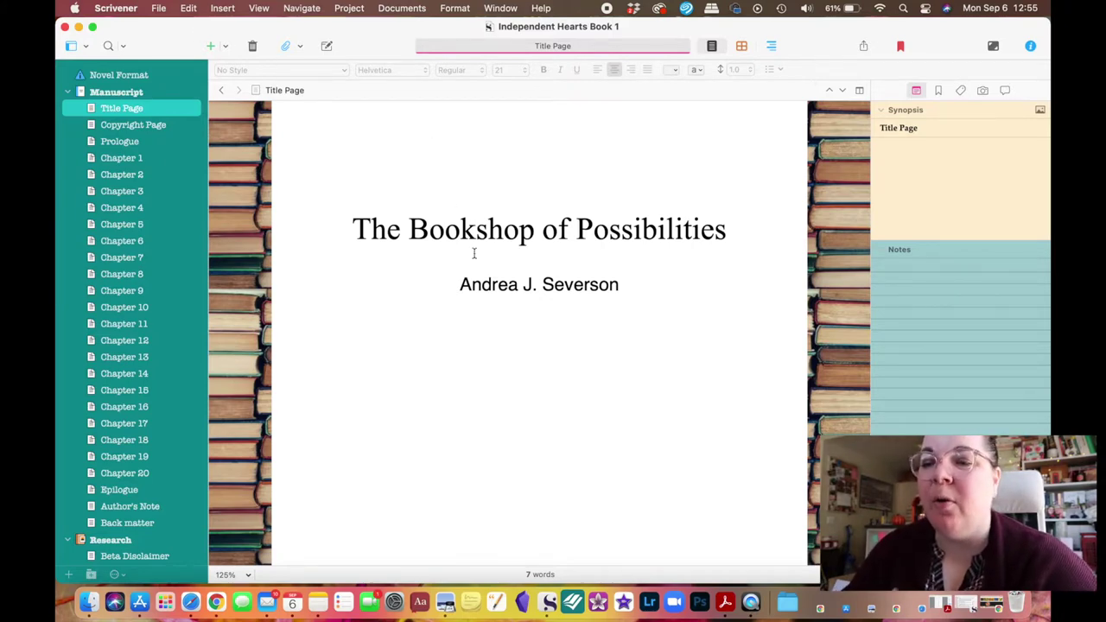
{"action": "left_click", "coordinate": [160, 9]}
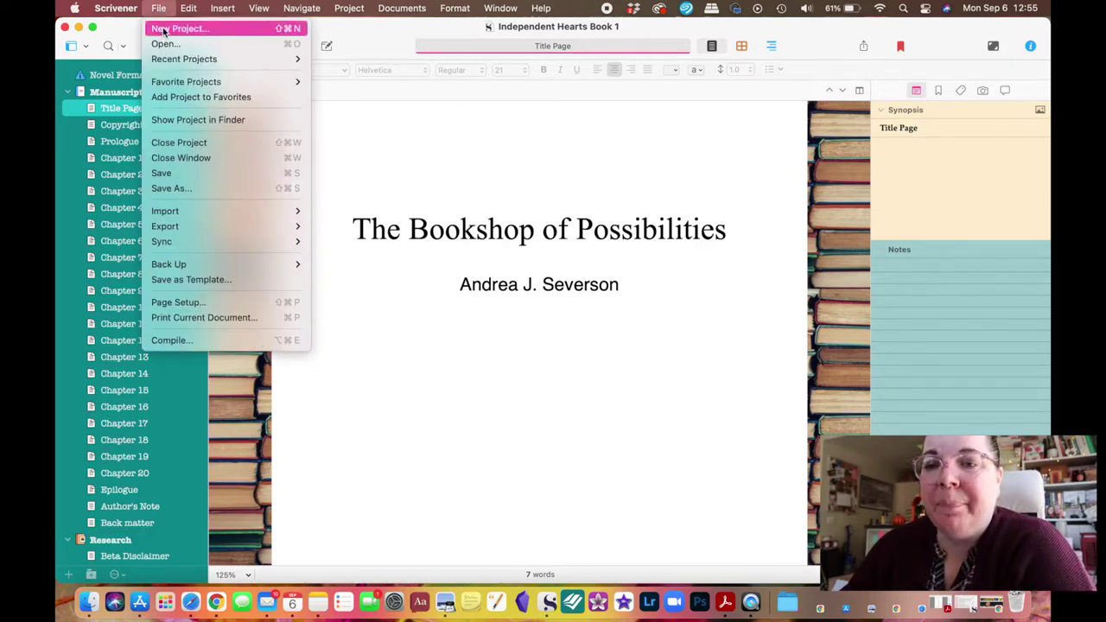
{"action": "left_click", "coordinate": [163, 28]}
{"action": "left_click", "coordinate": [352, 149]}
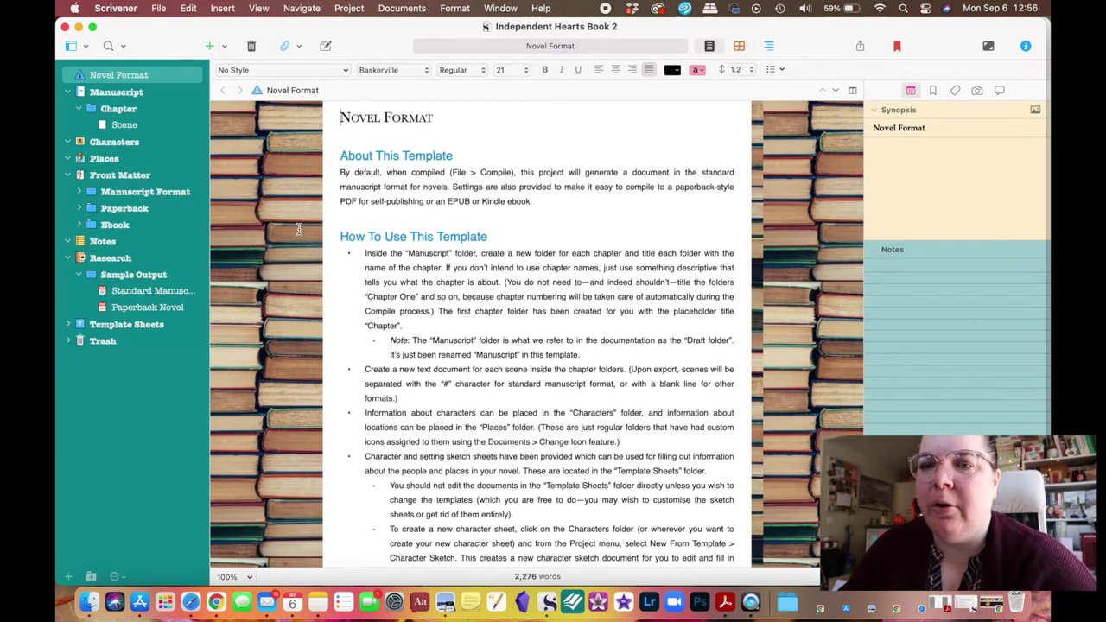
Switch the application theme from the bookshelf design to the plain white one
{"action": "left_click", "coordinate": [159, 9]}
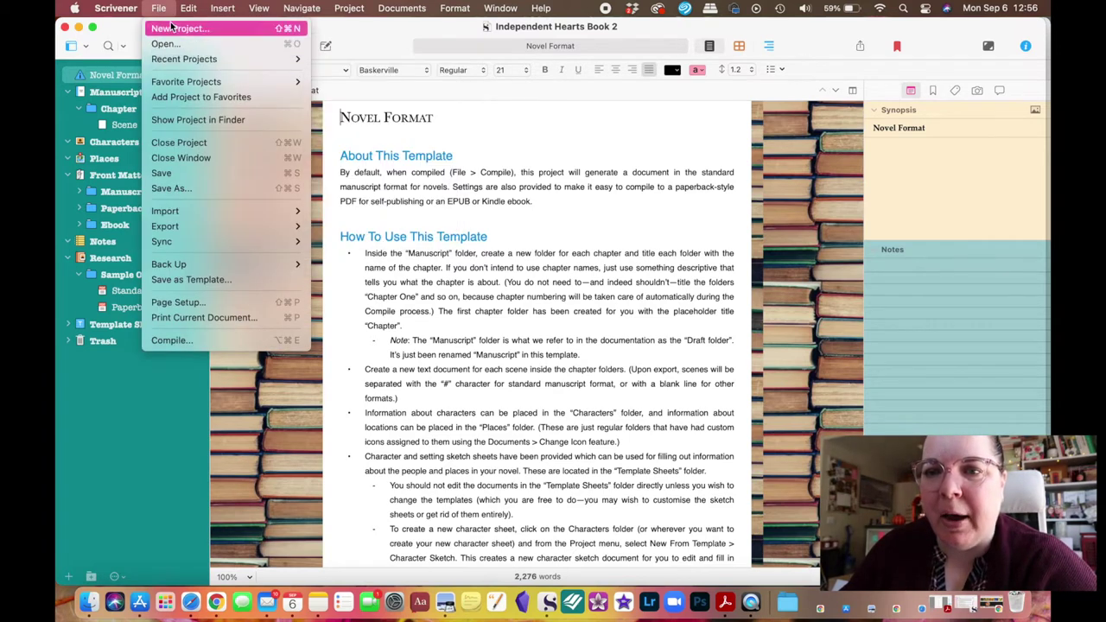
{"action": "mouse_move", "coordinate": [138, 10]}
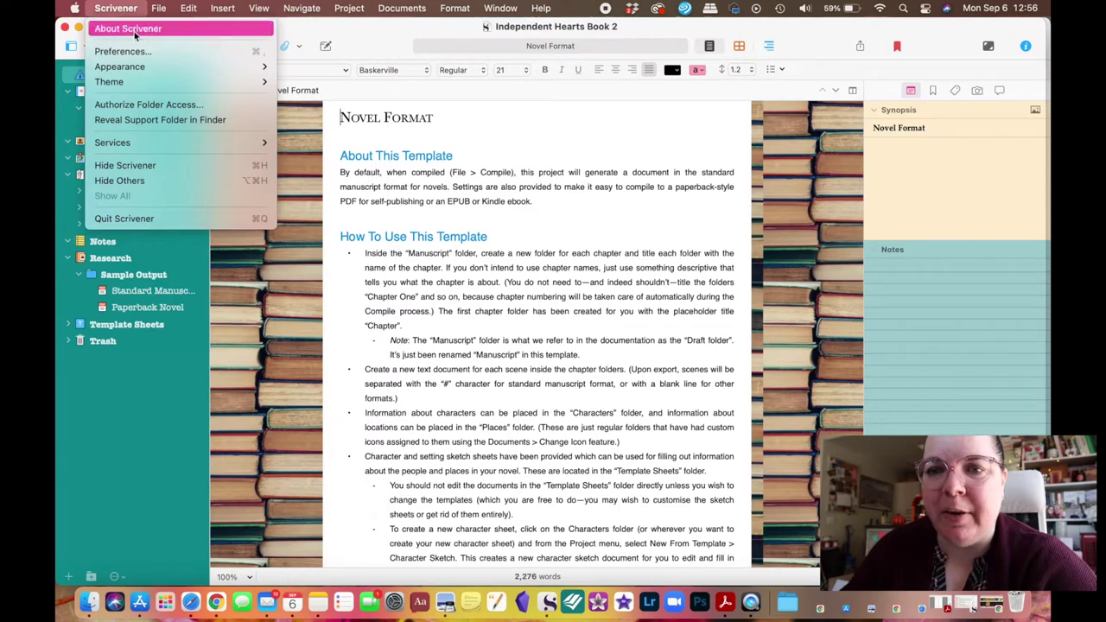
{"action": "mouse_move", "coordinate": [145, 82]}
{"action": "left_click", "coordinate": [313, 81]}
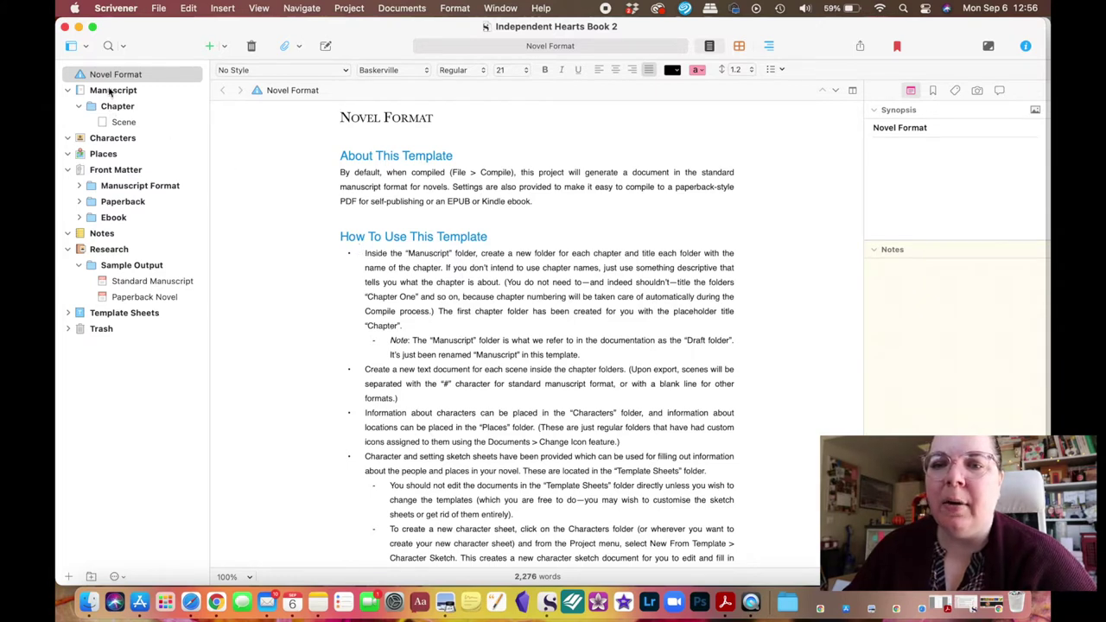
Examine the Chapter folder and its Scene document inside the Manuscript folder
{"action": "left_click", "coordinate": [68, 91]}
{"action": "left_click", "coordinate": [67, 91]}
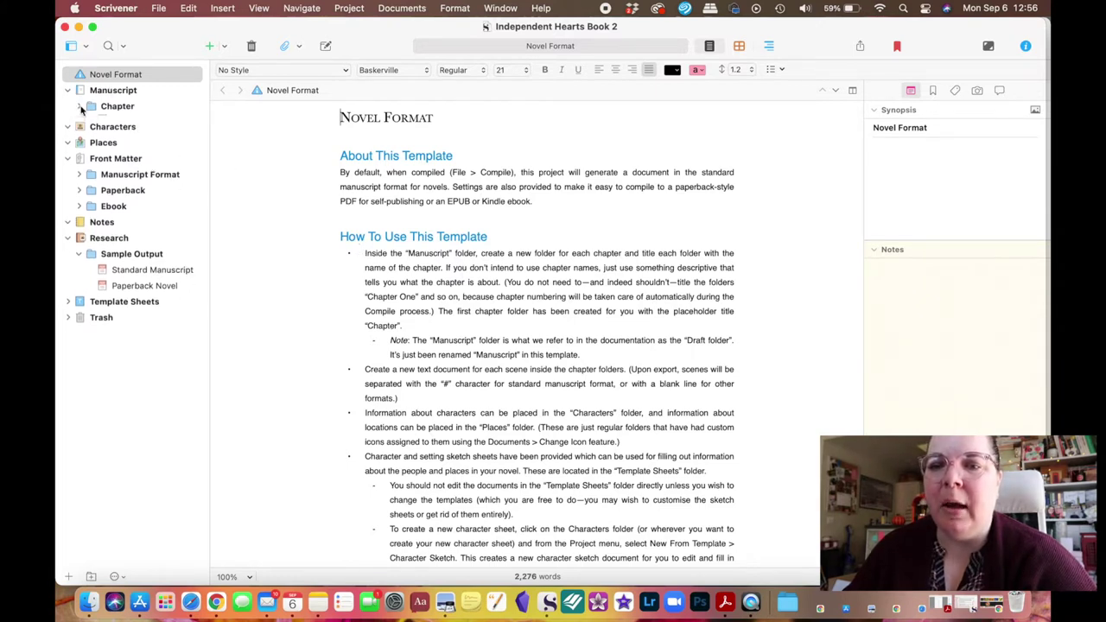
{"action": "left_click", "coordinate": [111, 121]}
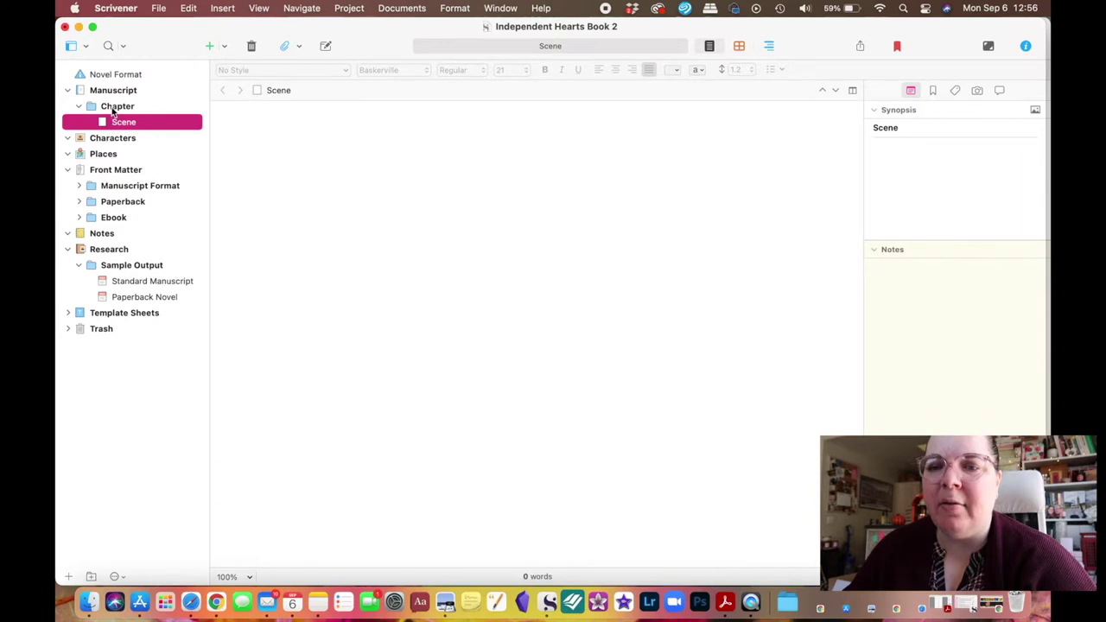
{"action": "left_click", "coordinate": [113, 108]}
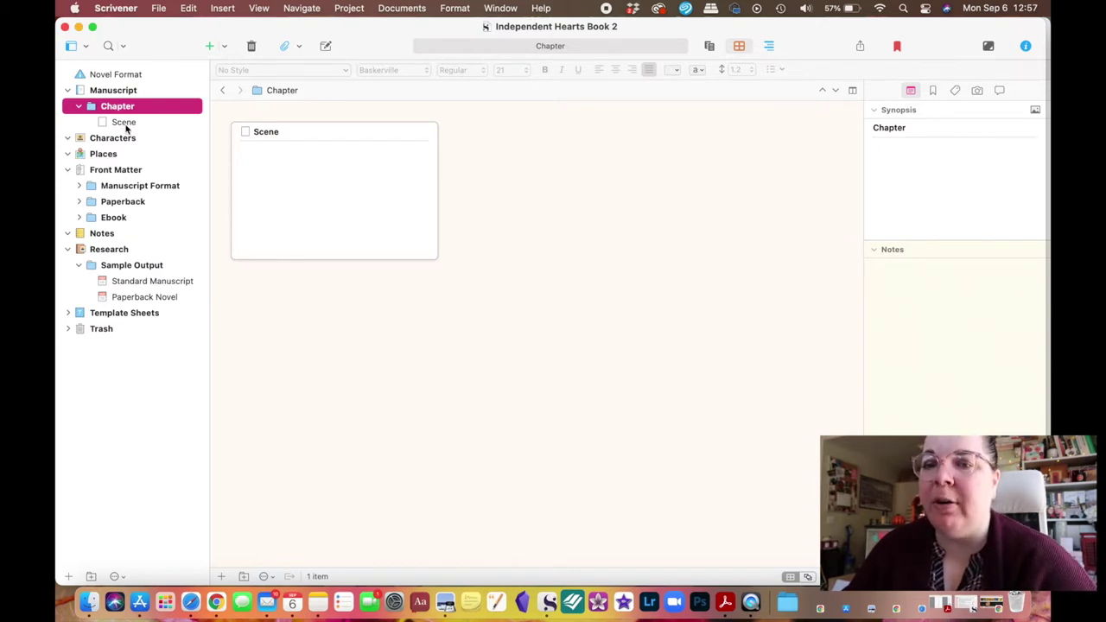
{"action": "left_click", "coordinate": [125, 125]}
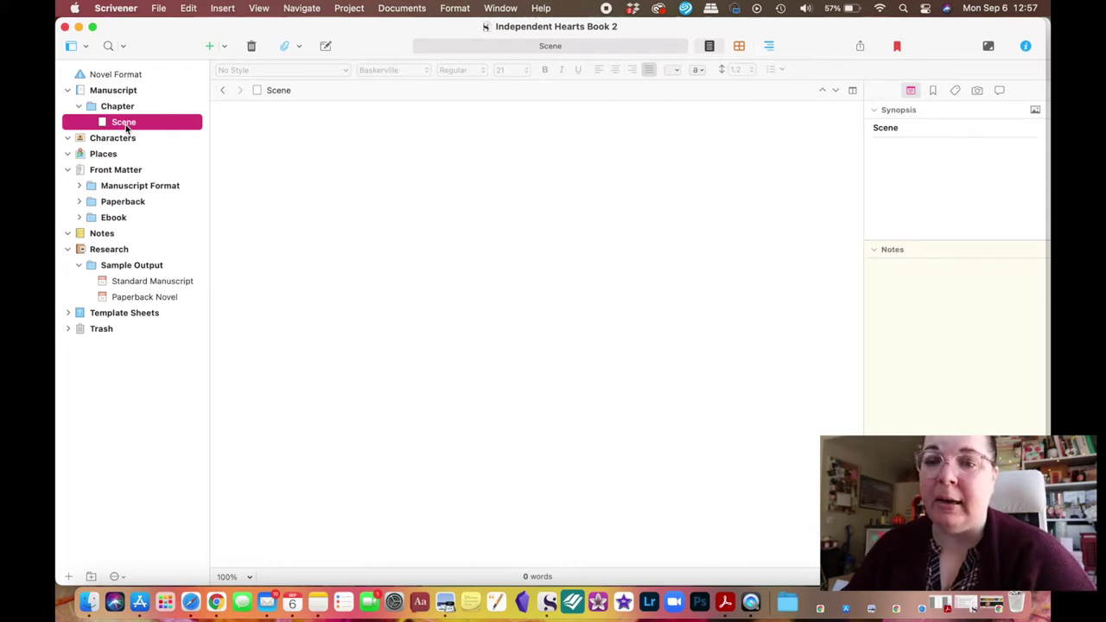
Look at the manuscript's chapter structure in the Independent Hearts Book 1 project and return to the Independent Hearts Book 2 project
{"action": "left_click_drag", "start_coordinate": [143, 43], "coordinate": [289, 53]}
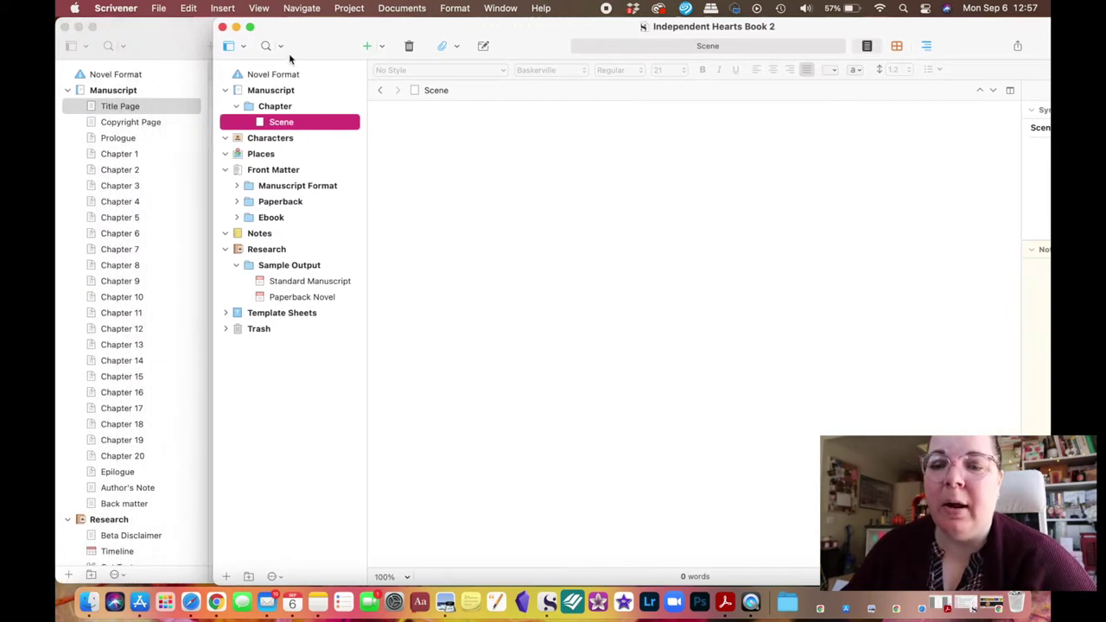
{"action": "left_click", "coordinate": [101, 93]}
{"action": "left_click", "coordinate": [69, 90]}
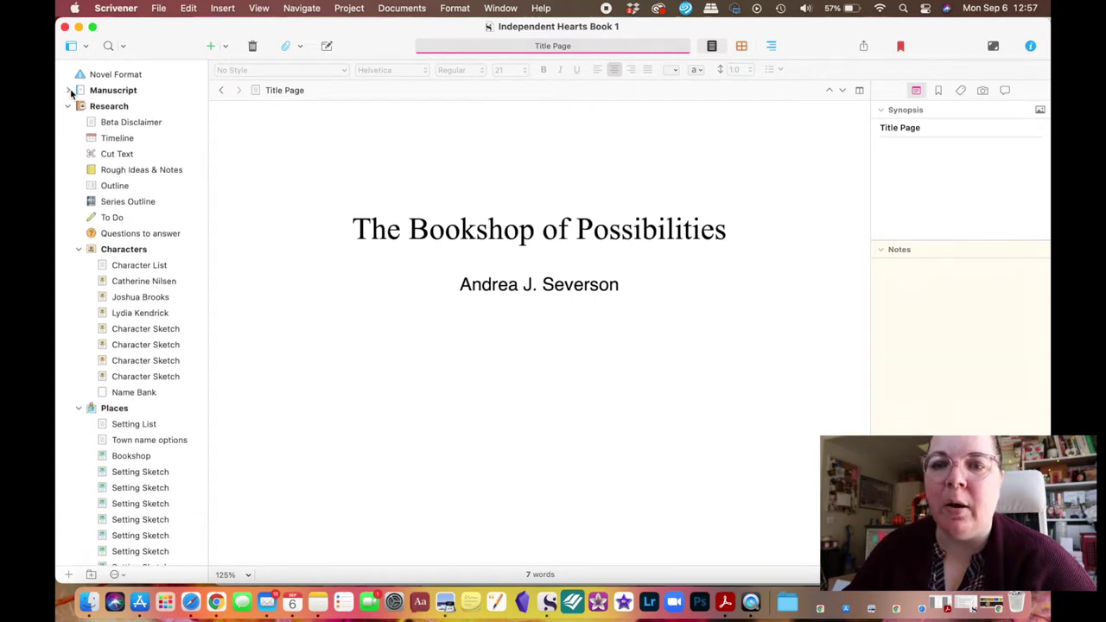
{"action": "left_click", "coordinate": [70, 91]}
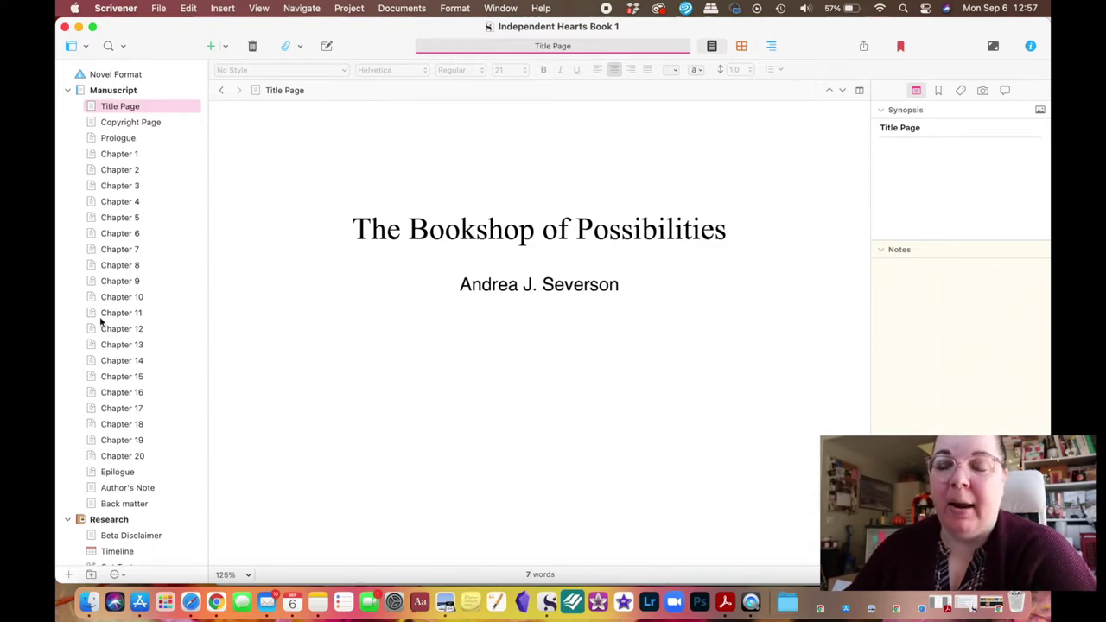
{"action": "key", "text": "ctrl+Up"}
{"action": "left_click", "coordinate": [281, 293]}
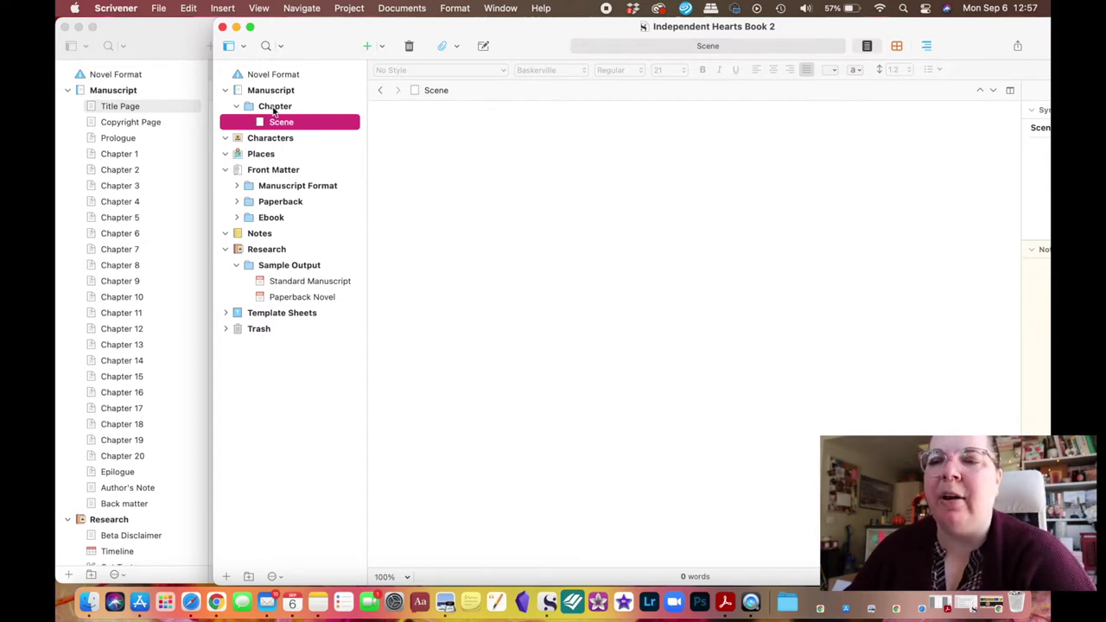
{"action": "left_click_drag", "start_coordinate": [320, 34], "coordinate": [177, 16]}
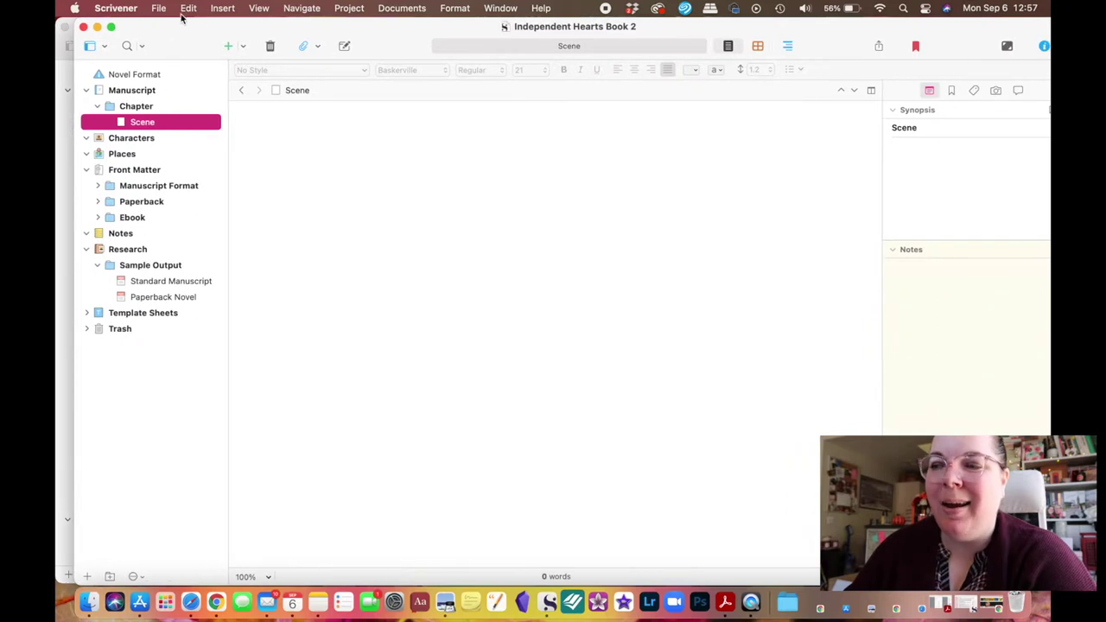
Move the Scene document out of the Chapter folder directly into Manuscript, and move the emptied Chapter folder to the trash
{"action": "left_click", "coordinate": [141, 107]}
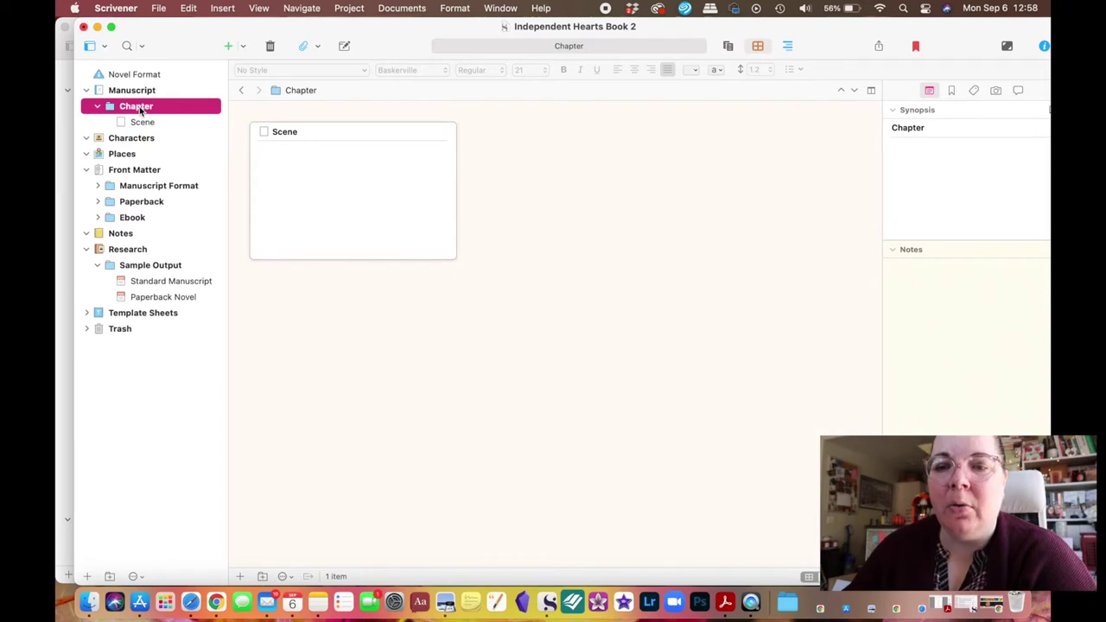
{"action": "left_click_drag", "start_coordinate": [141, 122], "coordinate": [122, 104]}
{"action": "left_click", "coordinate": [134, 124]}
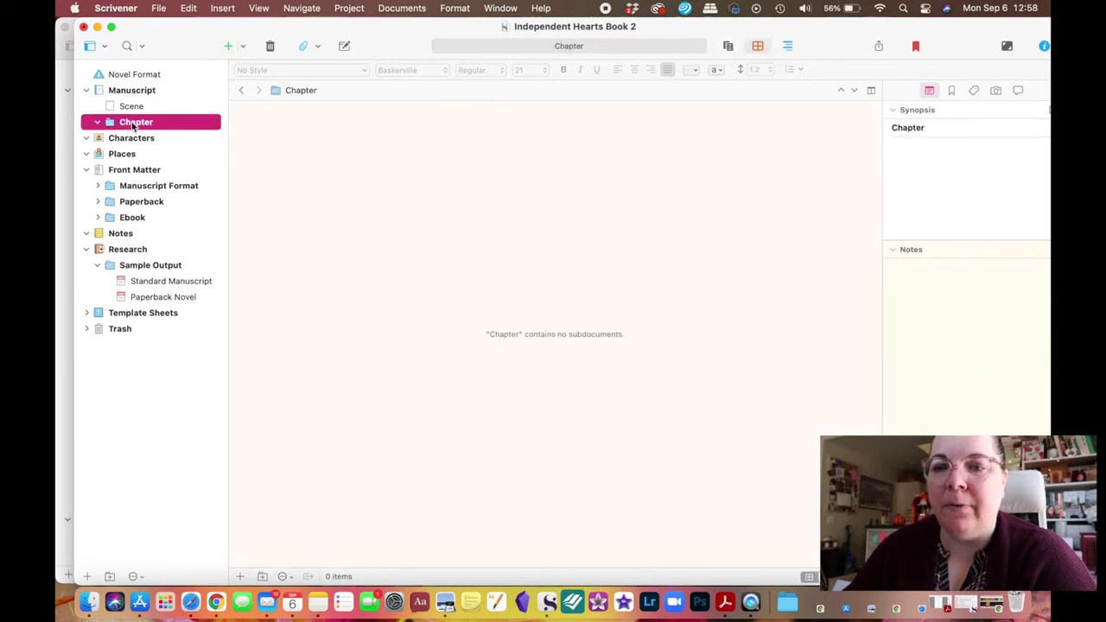
{"action": "right_click", "coordinate": [134, 126]}
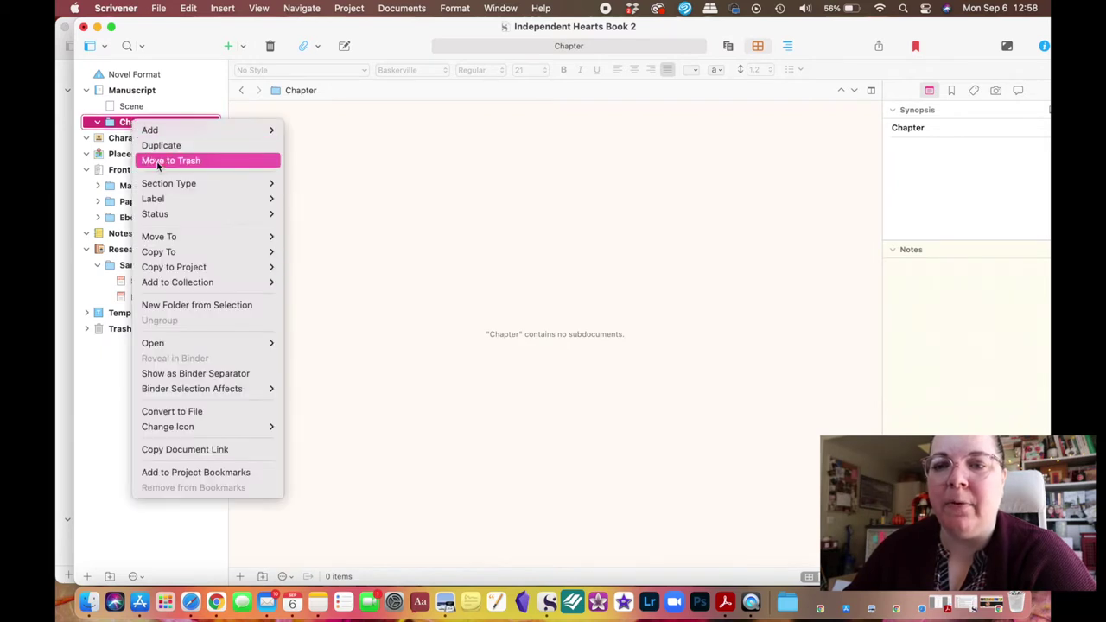
{"action": "left_click", "coordinate": [171, 161]}
Rename the Scene document in the Manuscript folder as Prologue
{"action": "left_click", "coordinate": [132, 106]}
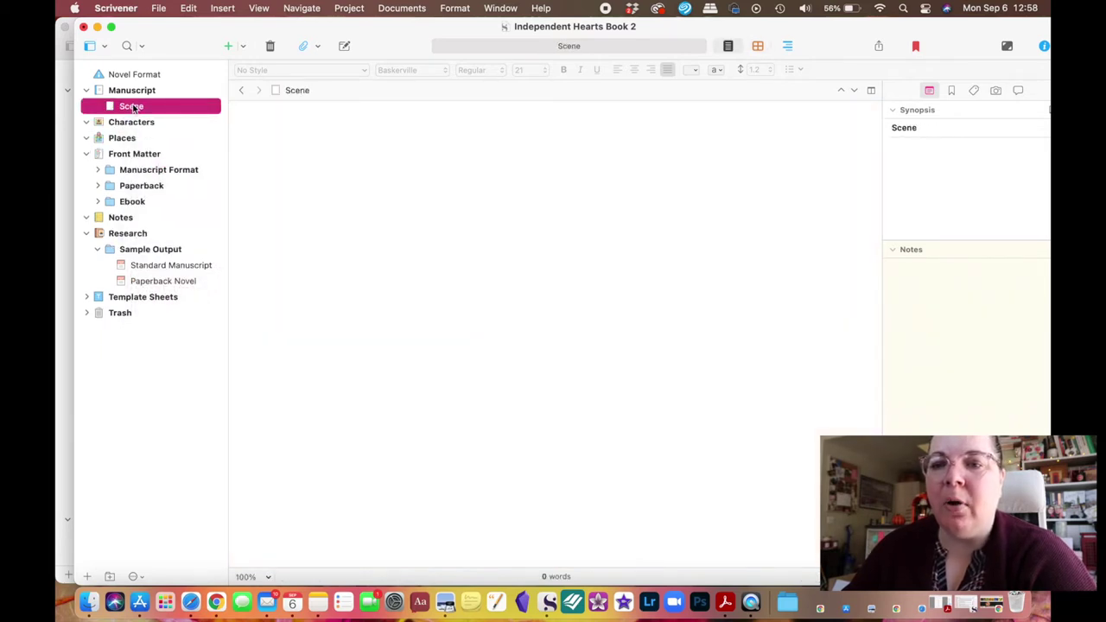
{"action": "left_click", "coordinate": [134, 107]}
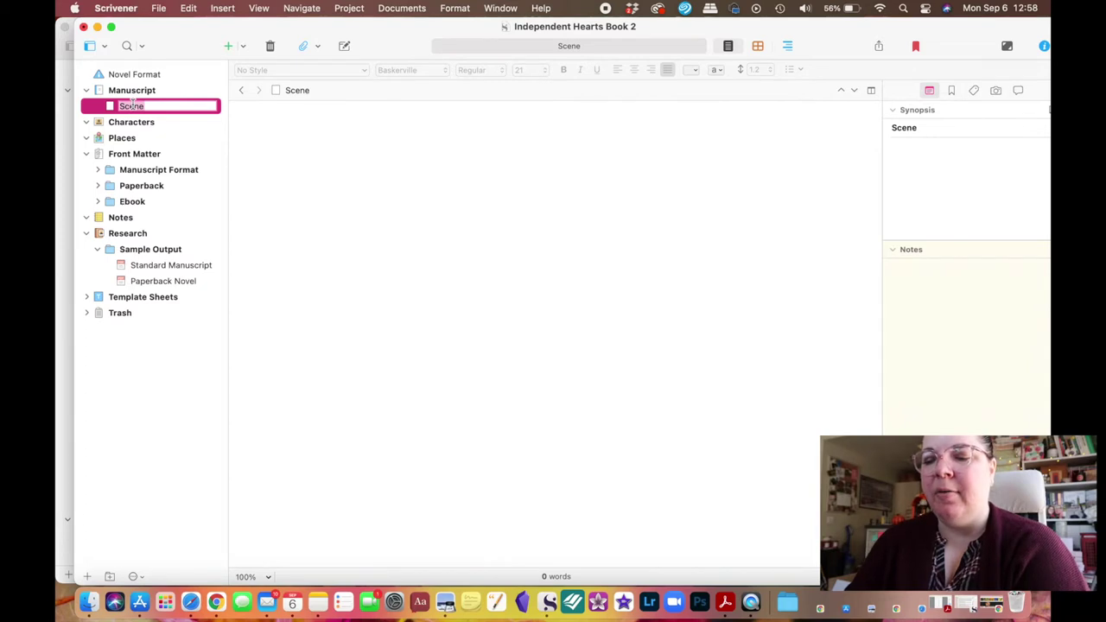
{"action": "type", "text": "Prodogue"}
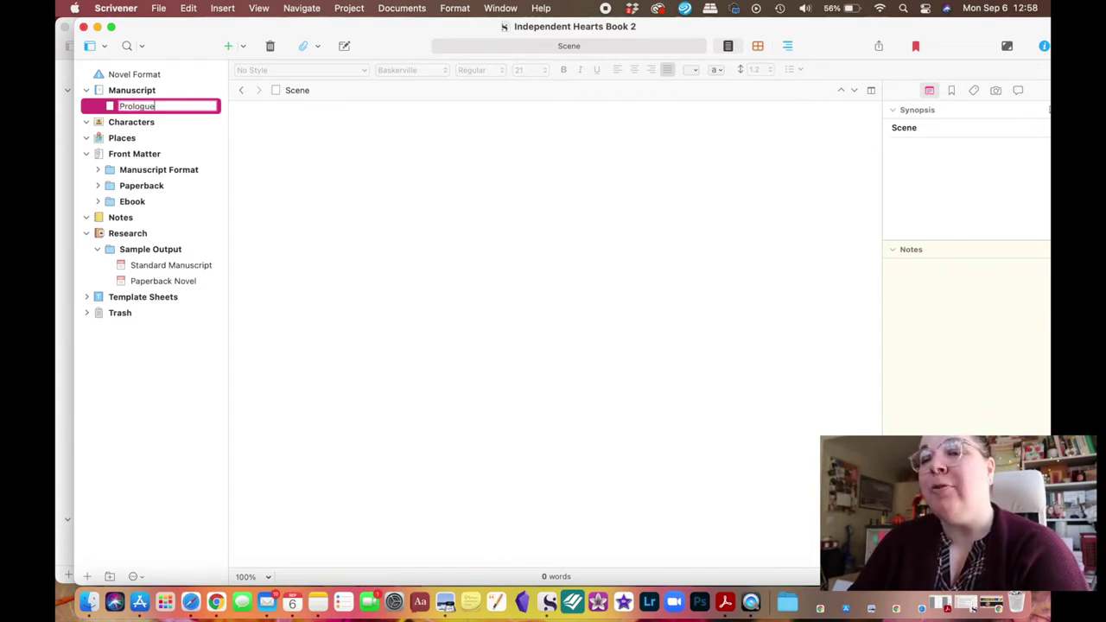
{"action": "key", "text": "Return"}
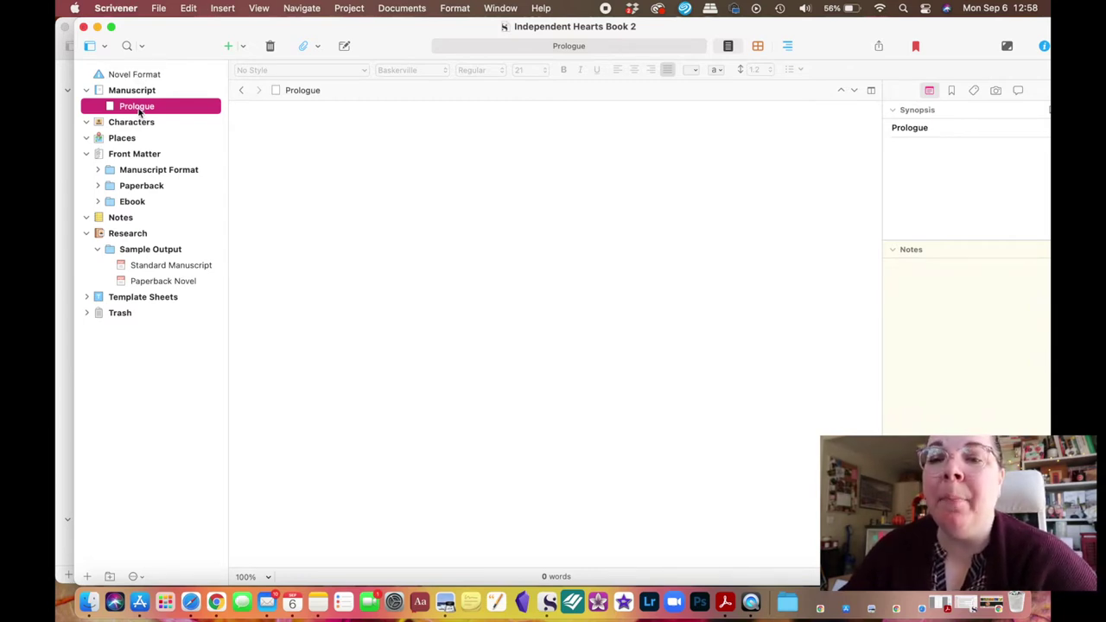
Add three new text documents below Prologue in the Manuscript folder
{"action": "double_click", "coordinate": [242, 46]}
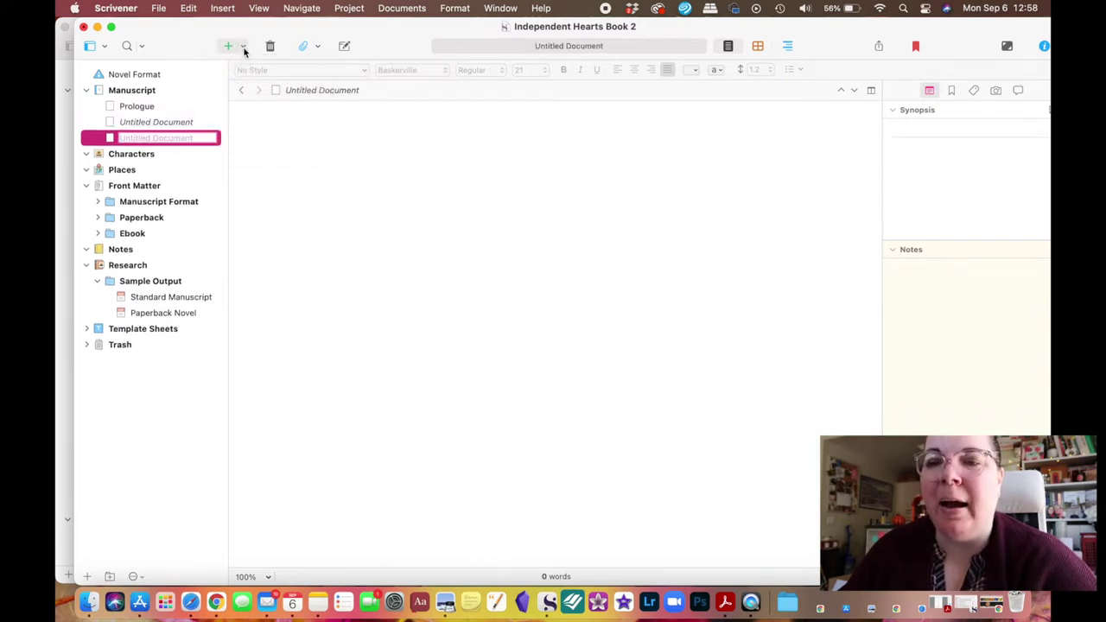
{"action": "left_click", "coordinate": [244, 50]}
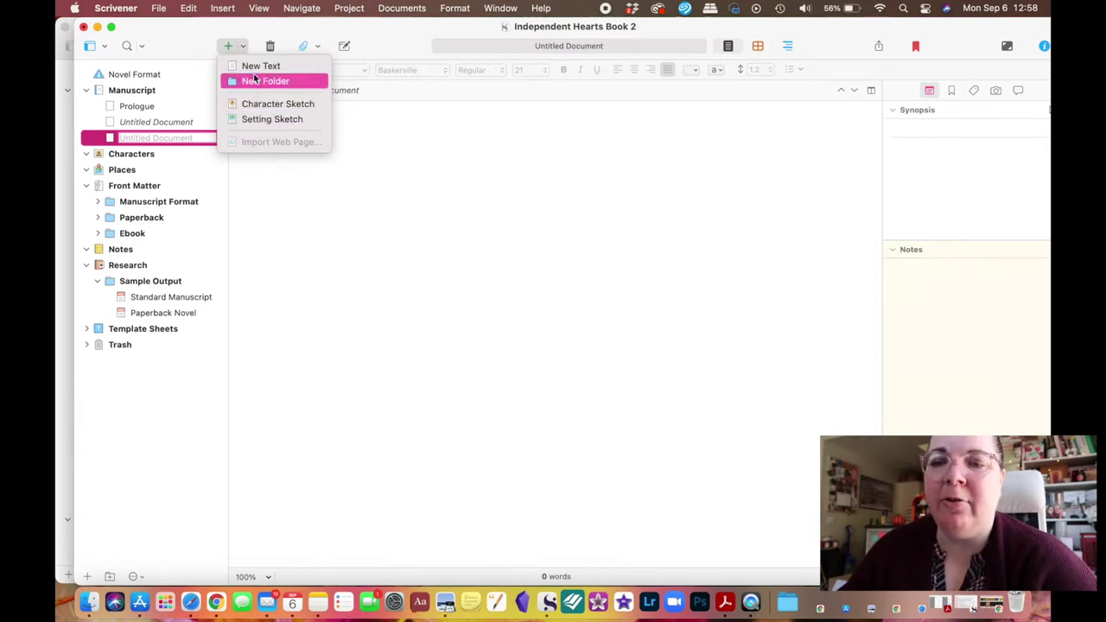
{"action": "left_click", "coordinate": [254, 67]}
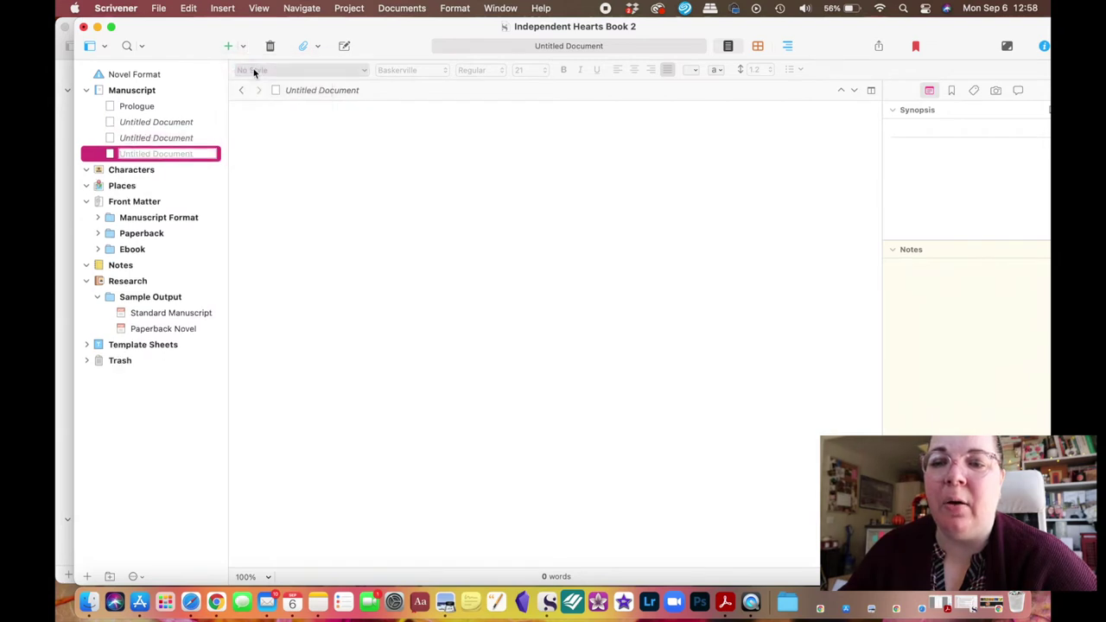
Name the three untitled documents below Prologue "Chapter 1", "Chatper 2" and "Chapter 3", in order
{"action": "double_click", "coordinate": [165, 121]}
{"action": "type", "text": "Chapter 1"}
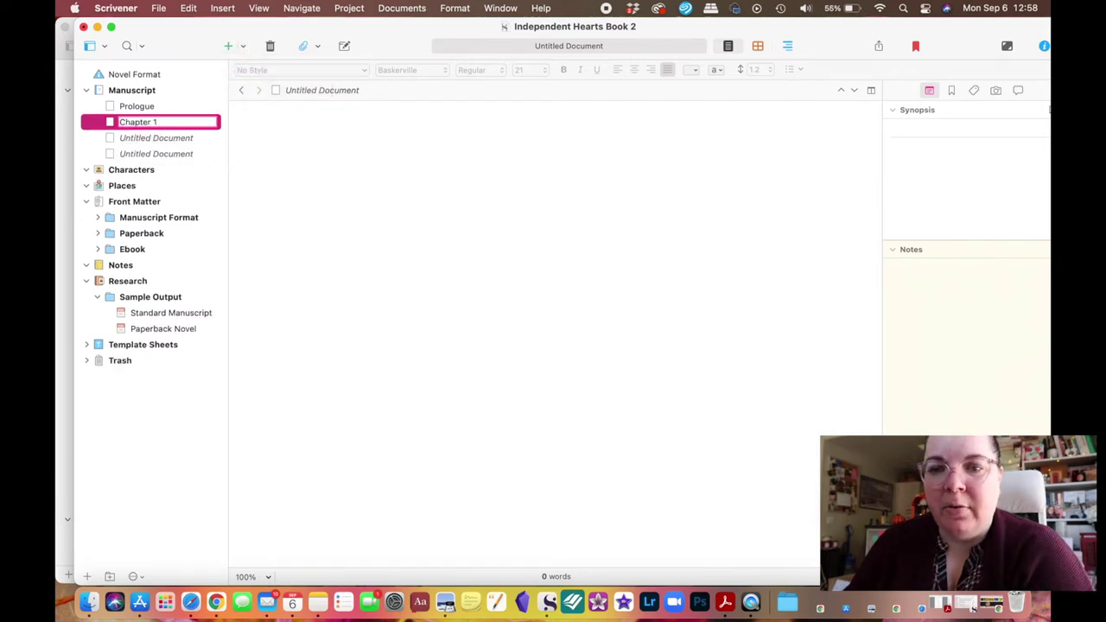
{"action": "key", "text": "Return"}
{"action": "double_click", "coordinate": [169, 140]}
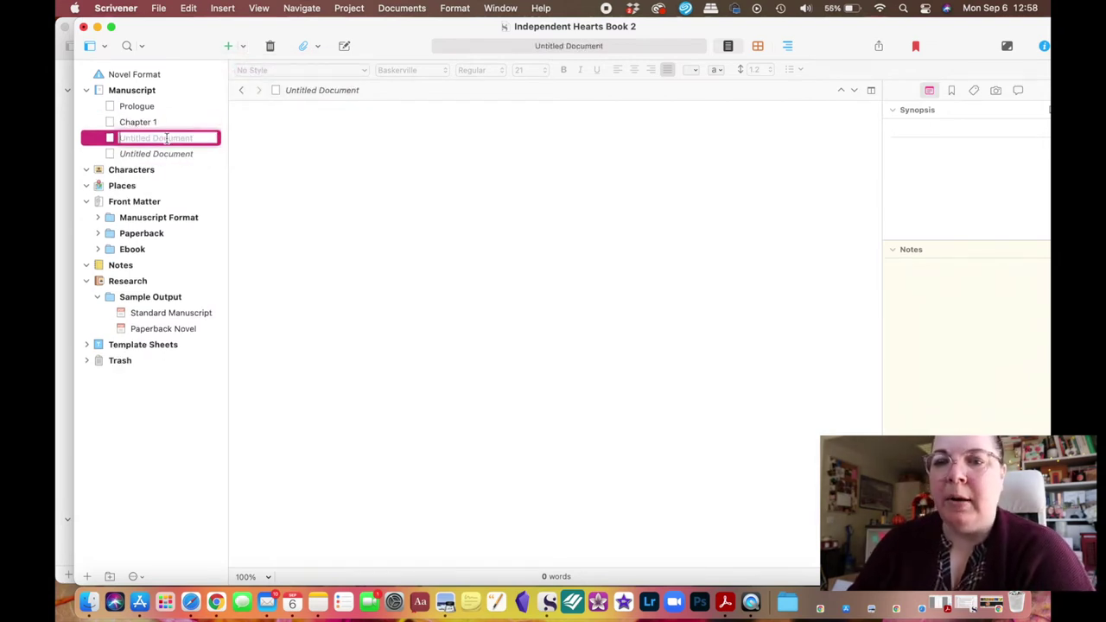
{"action": "type", "text": "Chatper 2"}
{"action": "key", "text": "Return"}
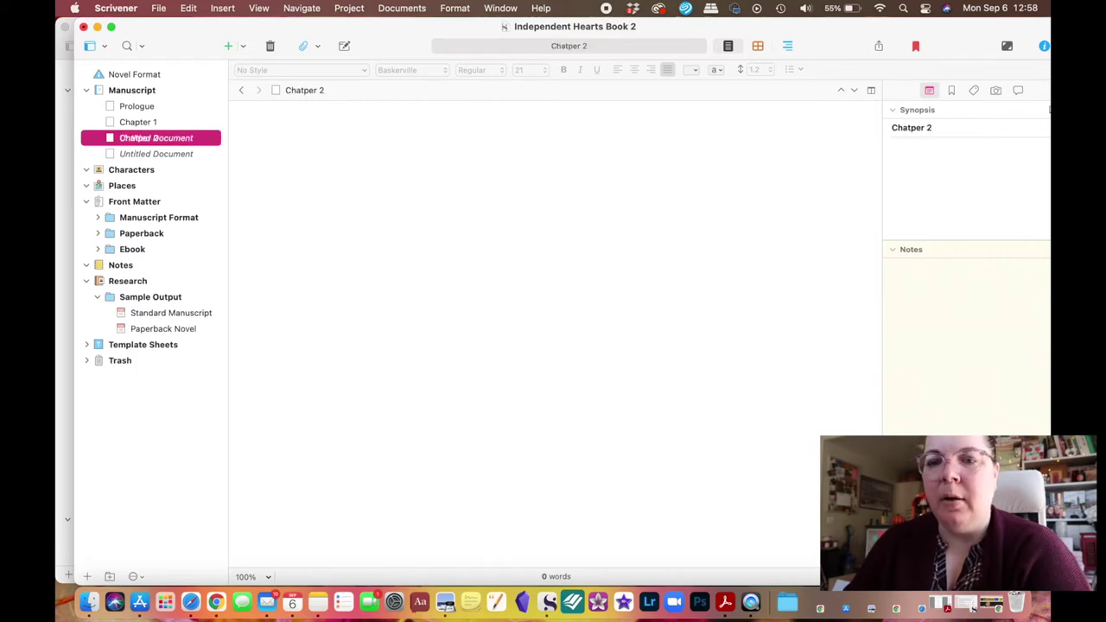
{"action": "double_click", "coordinate": [174, 153]}
{"action": "type", "text": "Chapter 3"}
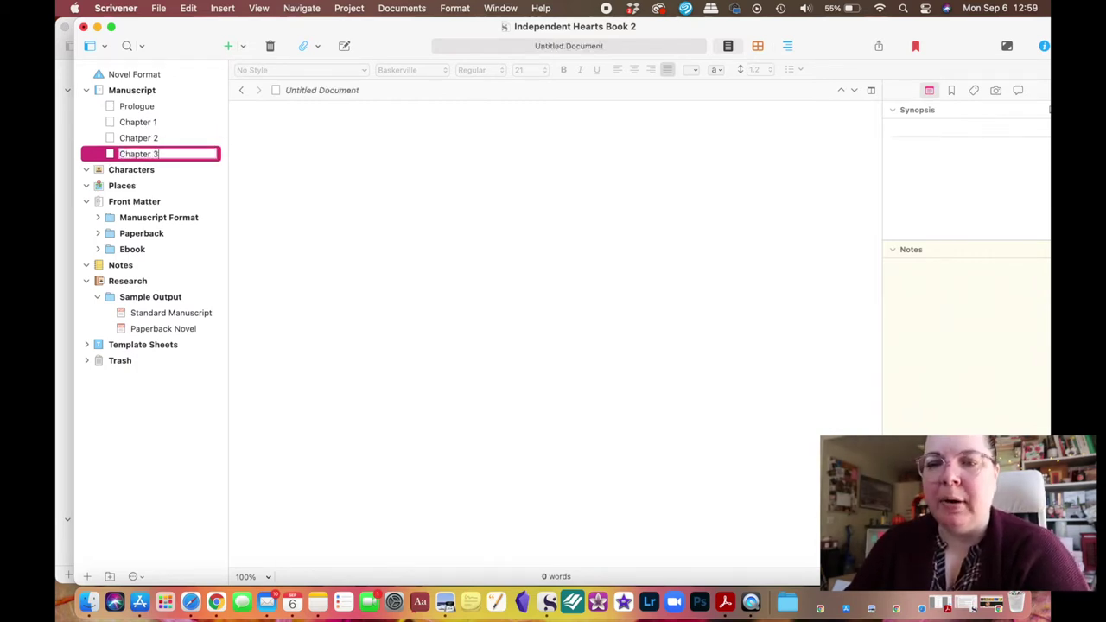
{"action": "key", "text": "Return"}
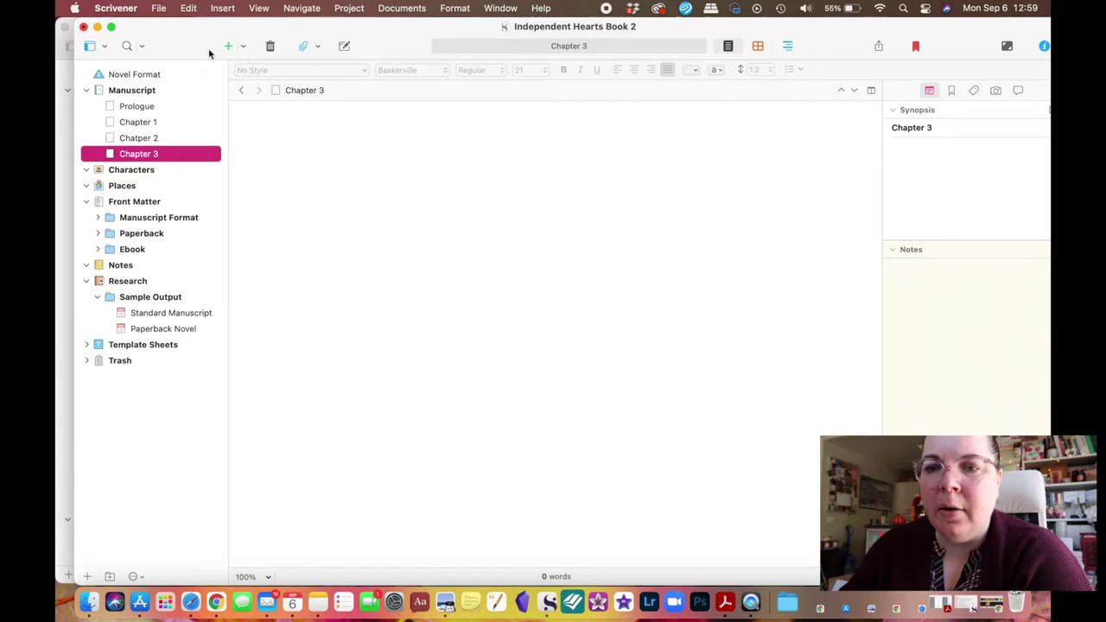
Add three more text documents below Chapter 3, named Chapter 4, Chapter 5 and Chapter 6
{"action": "left_click", "coordinate": [229, 45]}
{"action": "type", "text": "Chapter"}
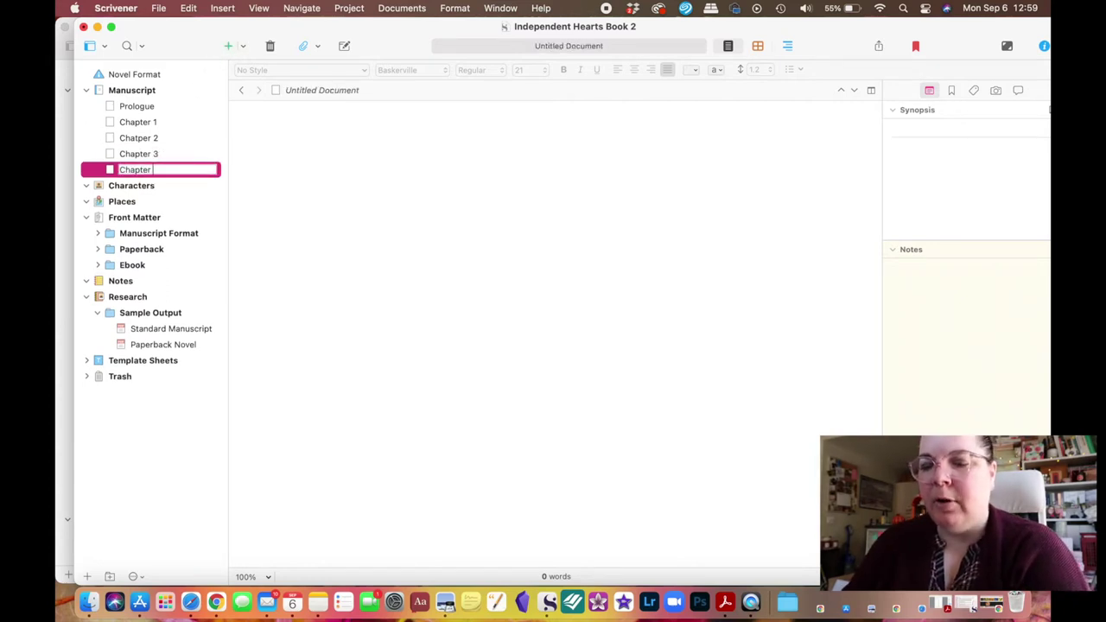
{"action": "key", "text": "Return"}
{"action": "left_click", "coordinate": [229, 45]}
{"action": "type", "text": "Chapter 5"}
{"action": "key", "text": "Return"}
{"action": "left_click", "coordinate": [230, 45]}
{"action": "type", "text": "Chapter 6"}
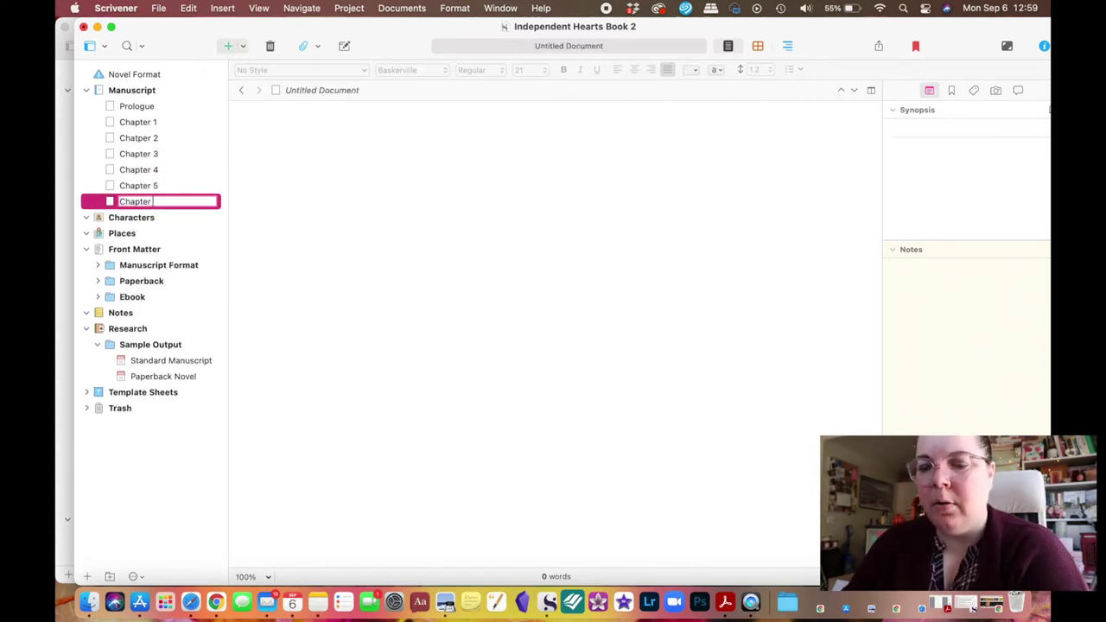
{"action": "key", "text": "Return"}
Add documents below Chapter 6 named "Chapter 7", "Chpater 8", "Chapter 9", "Chapter 10" and "Chapter 11"
{"action": "left_click", "coordinate": [229, 45]}
{"action": "key", "text": "super+n"}
{"action": "type", "text": "Chapter 8"}
{"action": "key", "text": "super+n"}
{"action": "type", "text": "Chapter 9"}
{"action": "key", "text": "super+n"}
{"action": "type", "text": "Chapter 10"}
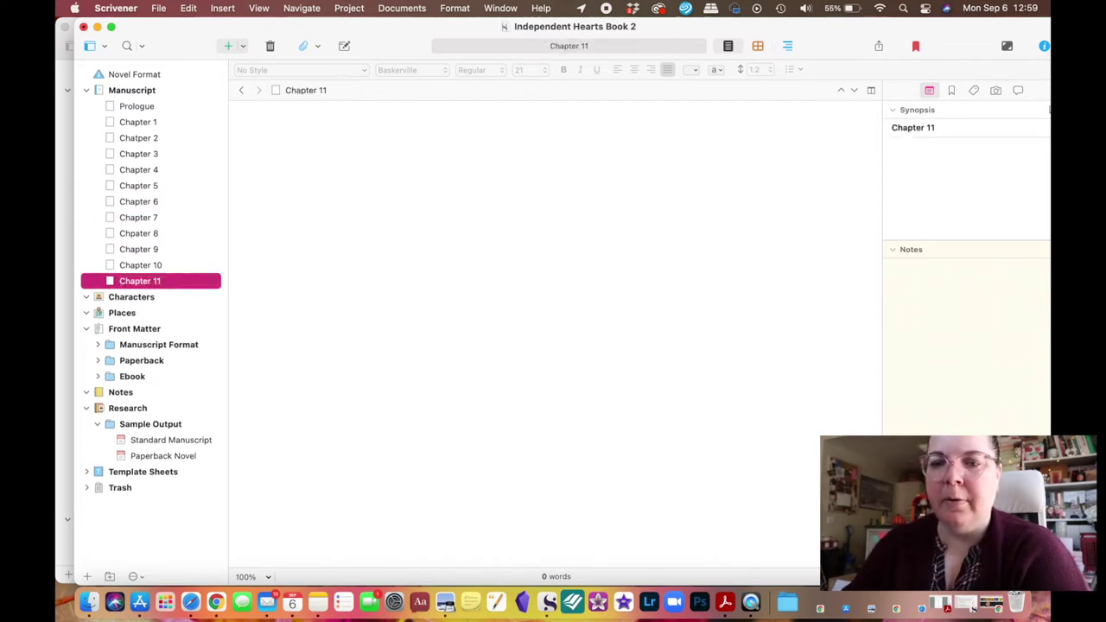
Continue the manuscript with five more text documents, named Chapter 12 through Chapter 16
{"action": "key", "text": "super+n"}
{"action": "type", "text": "Chapter 13"}
{"action": "key", "text": "super+n"}
{"action": "type", "text": "Chapter 14"}
{"action": "key", "text": "super+n"}
{"action": "type", "text": "Chapter 15"}
{"action": "key", "text": "super+n"}
{"action": "type", "text": "Chapter 16"}
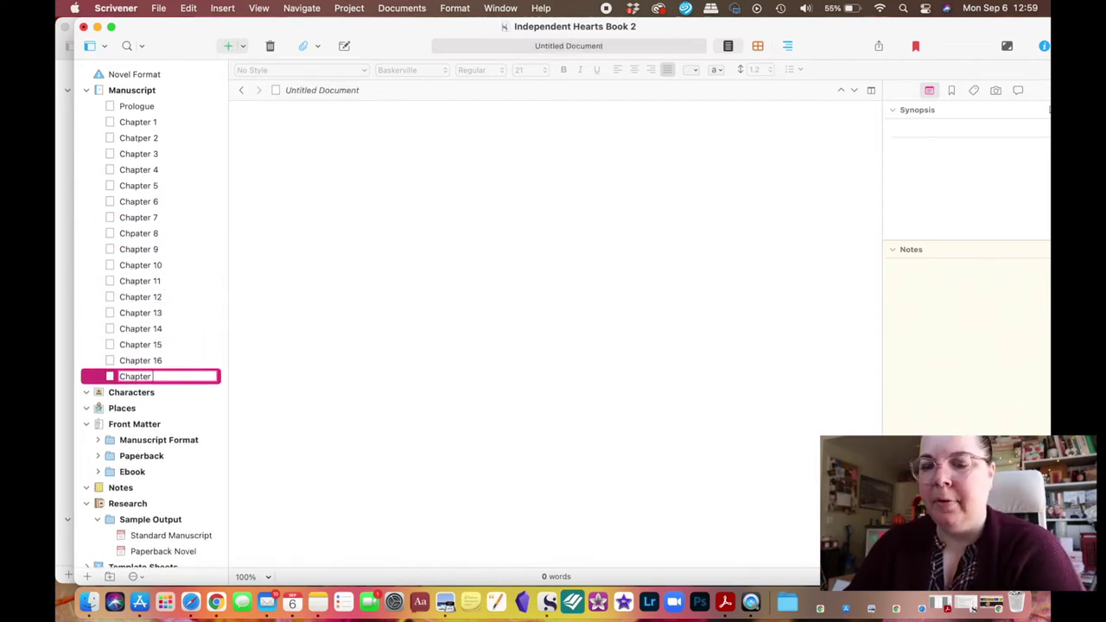
Add the documents Chapter 17, Chapter 18, Chapter 19 and Chapter 20 below Chapter 16
{"action": "left_click", "coordinate": [230, 45]}
{"action": "type", "text": "Chapter 19"}
{"action": "key", "text": "Return"}
{"action": "left_click", "coordinate": [229, 45]}
{"action": "type", "text": "Chapter 20"}
{"action": "key", "text": "Return"}
Add one more manuscript document below Chapter 20 and name it Epilogue
{"action": "left_click", "coordinate": [229, 45]}
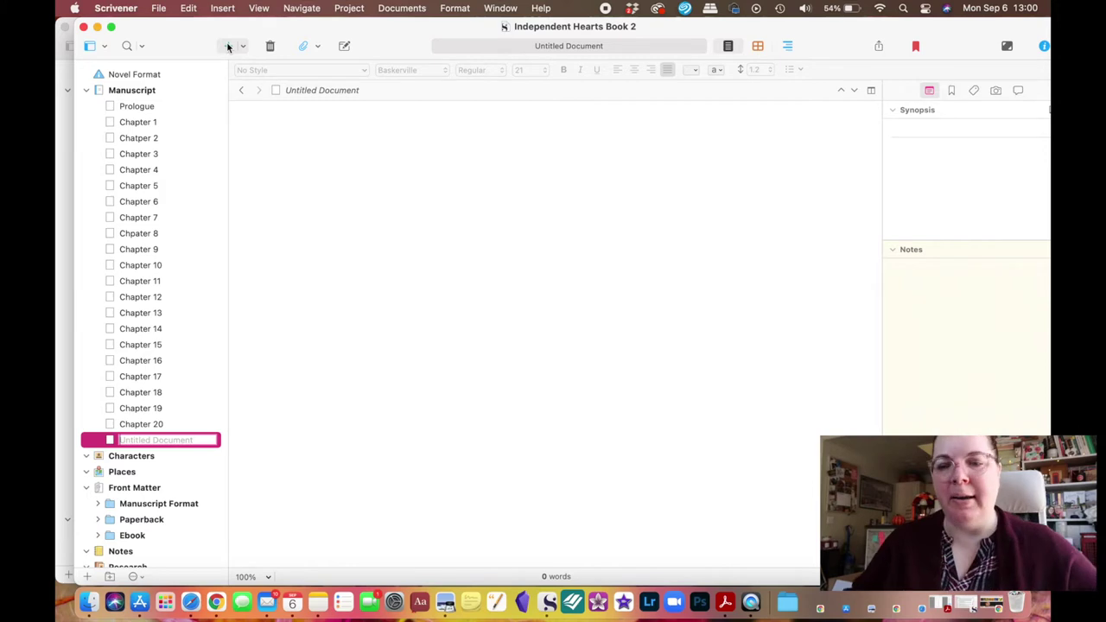
{"action": "type", "text": "Epilogue"}
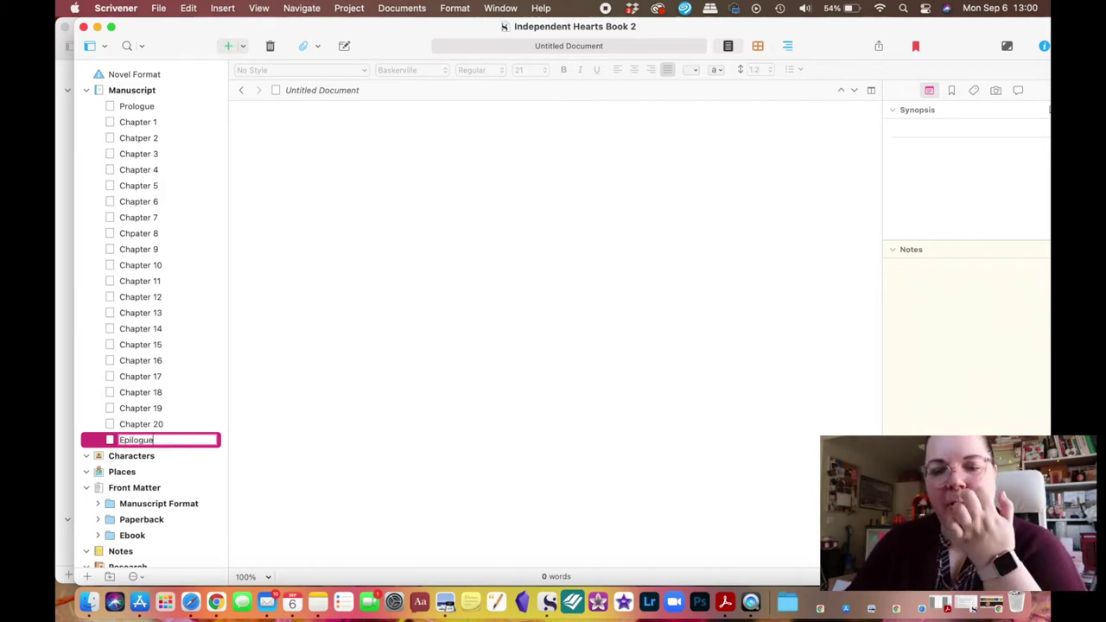
{"action": "key", "text": "Return"}
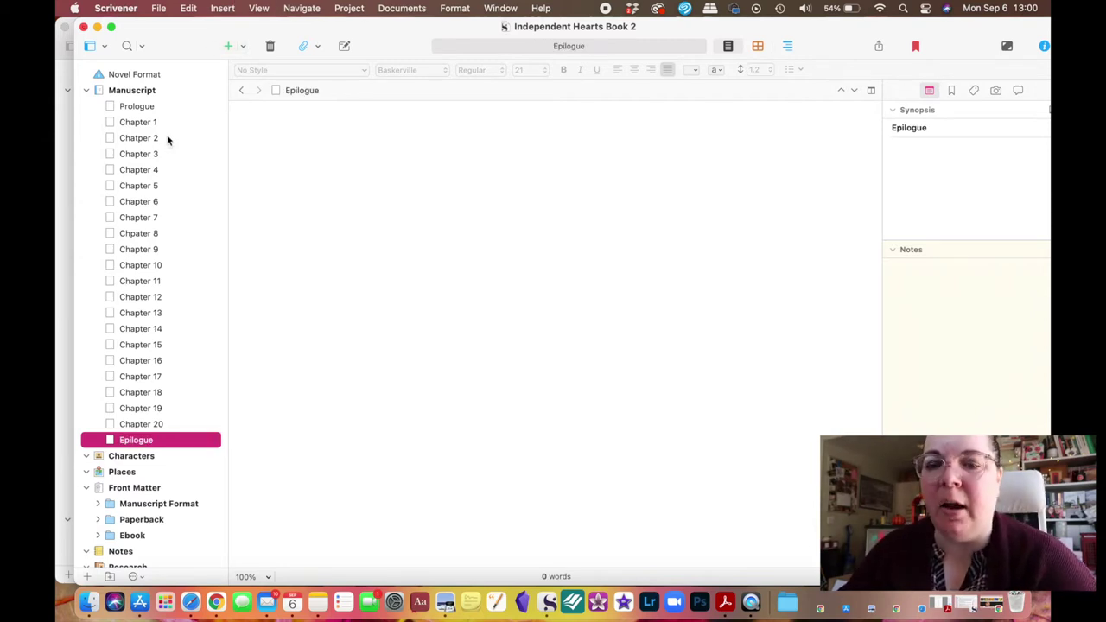
Bring the Independent Hearts Book 1 project forward, narrow its window, and go through the Research section of its binder
{"action": "left_click", "coordinate": [294, 200]}
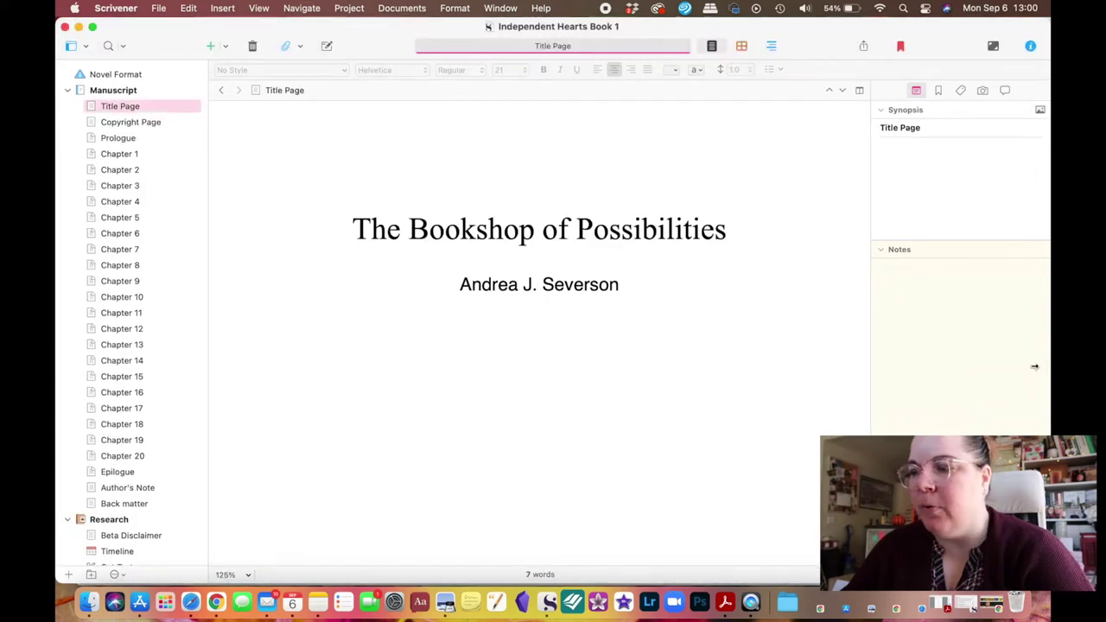
{"action": "left_click_drag", "start_coordinate": [1035, 366], "coordinate": [1009, 366]}
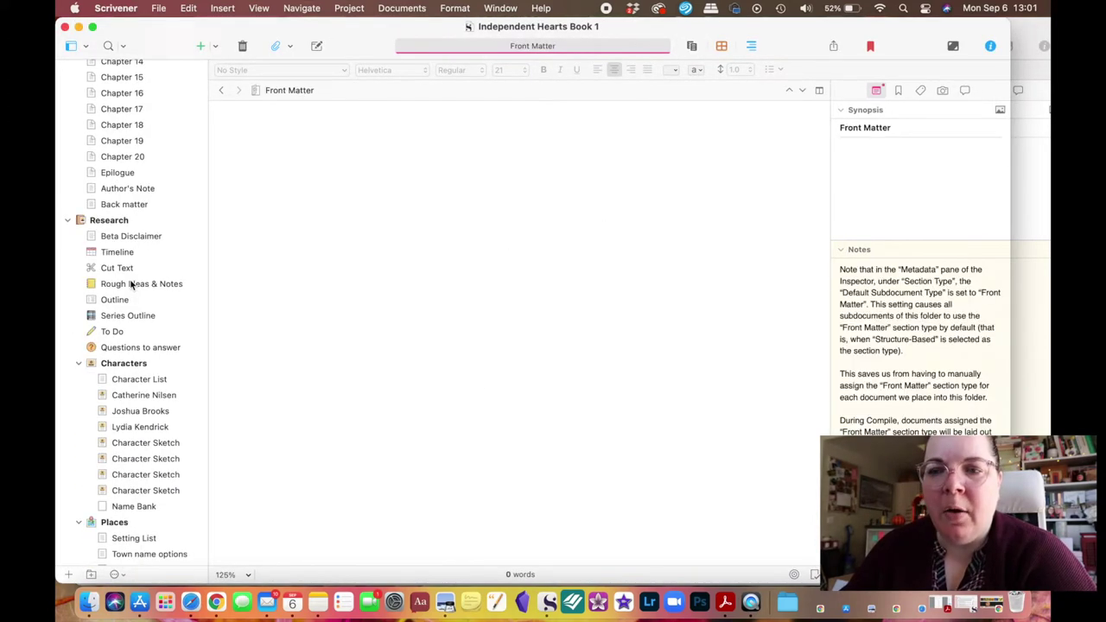
{"action": "scroll", "coordinate": [132, 286], "scroll_direction": "down", "scroll_amount": 5}
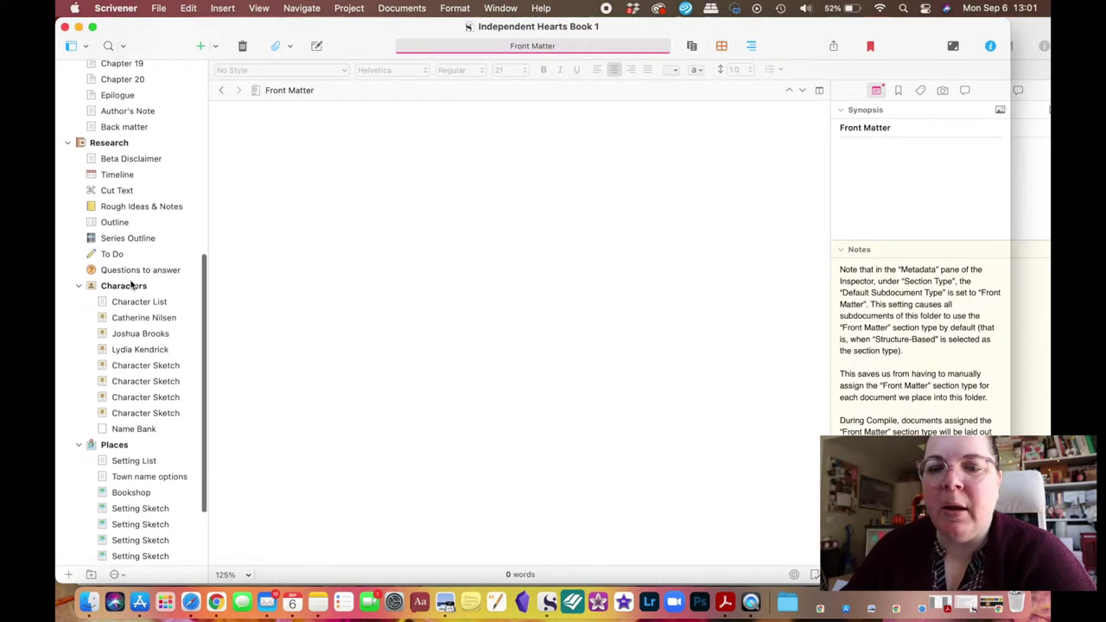
{"action": "scroll", "coordinate": [129, 359], "scroll_direction": "down", "scroll_amount": 4}
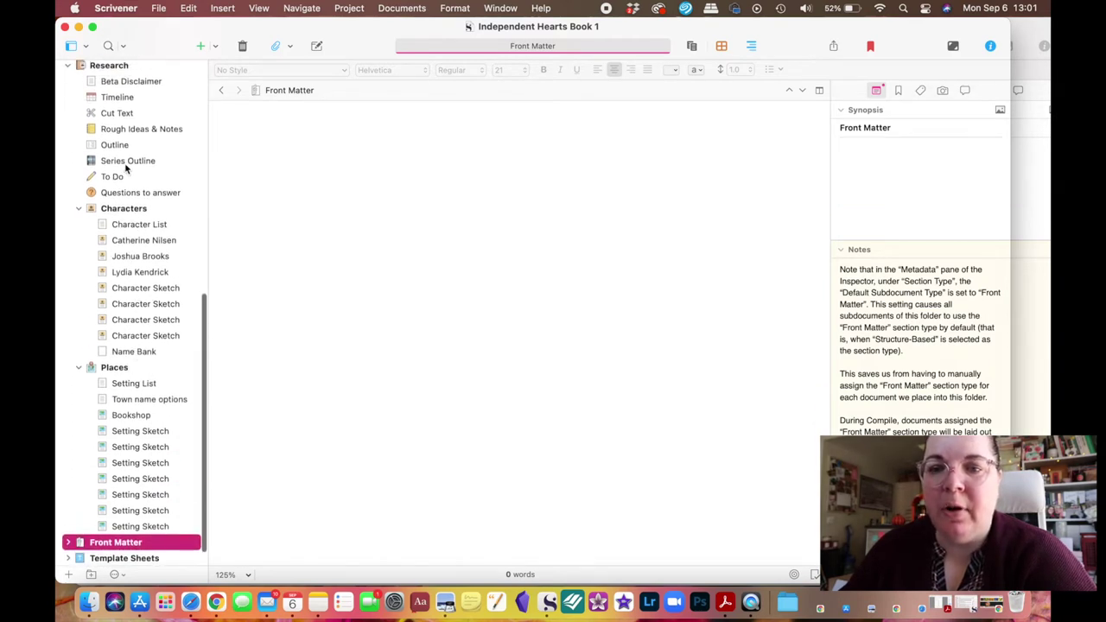
{"action": "scroll", "coordinate": [129, 167], "scroll_direction": "up", "scroll_amount": 3}
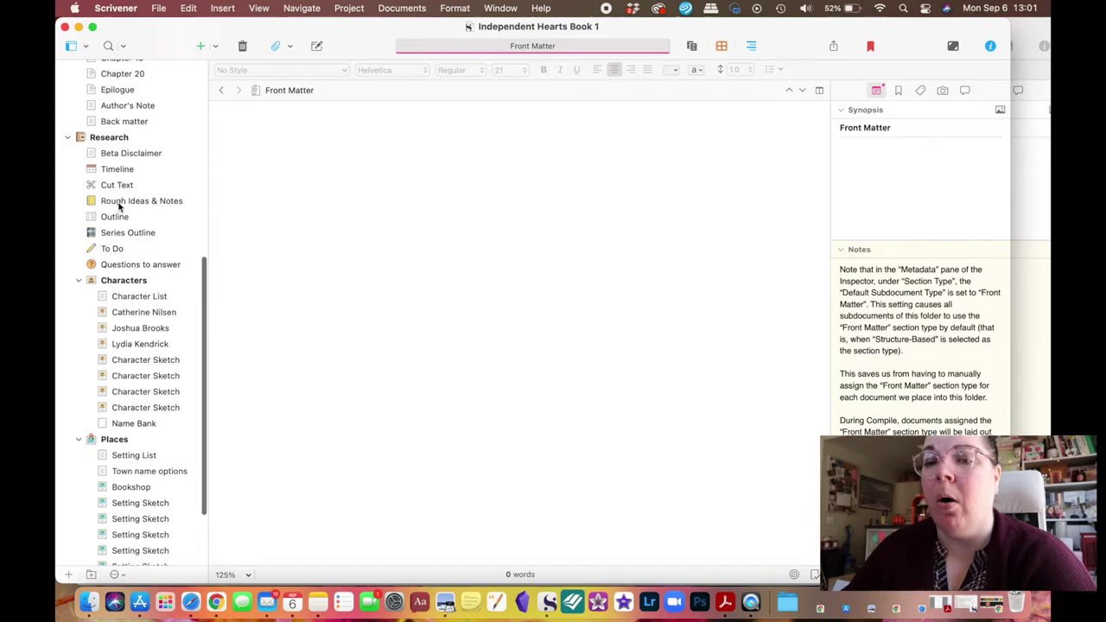
Copy Book 1's Characters folder with its sketches into the Characters section of the Independent Hearts Book 2 project
{"action": "right_click", "coordinate": [121, 284]}
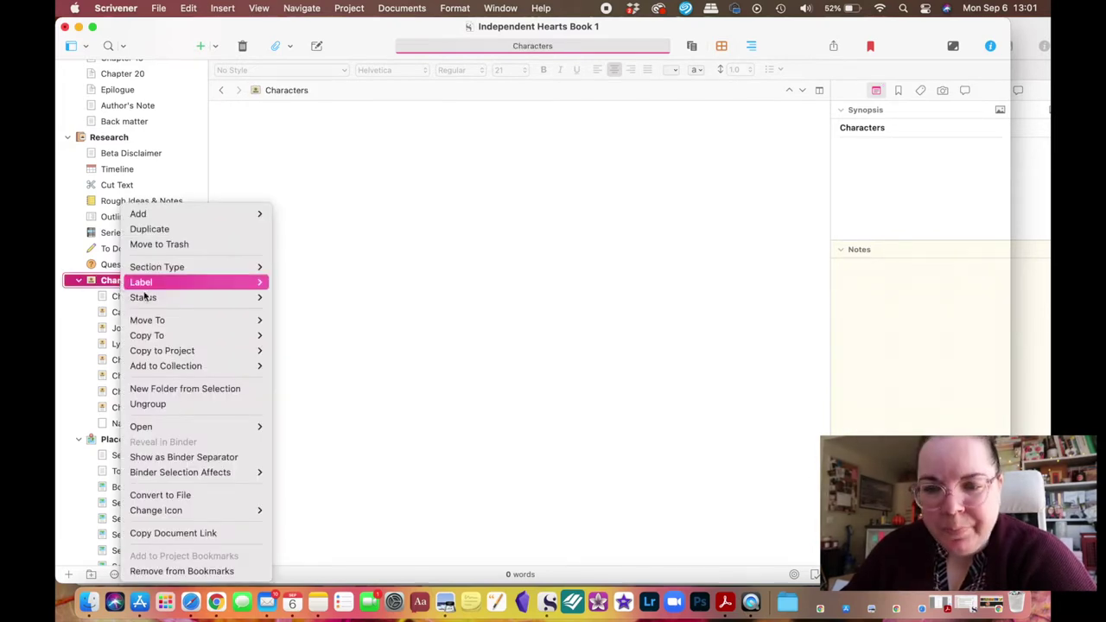
{"action": "mouse_move", "coordinate": [217, 355]}
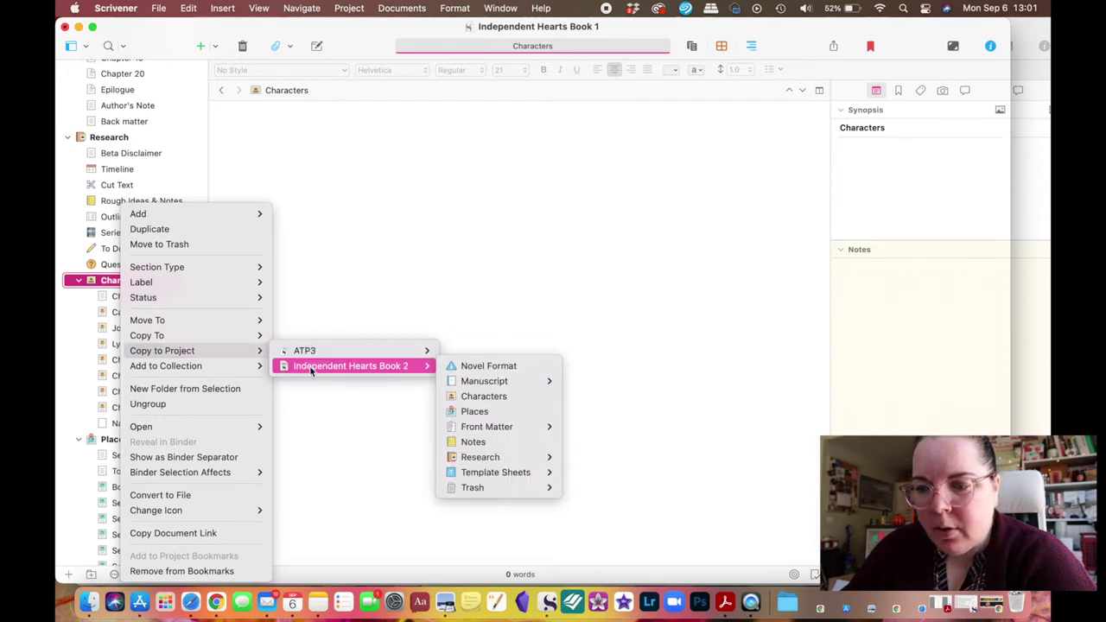
{"action": "left_click", "coordinate": [97, 284]}
{"action": "right_click", "coordinate": [97, 284]}
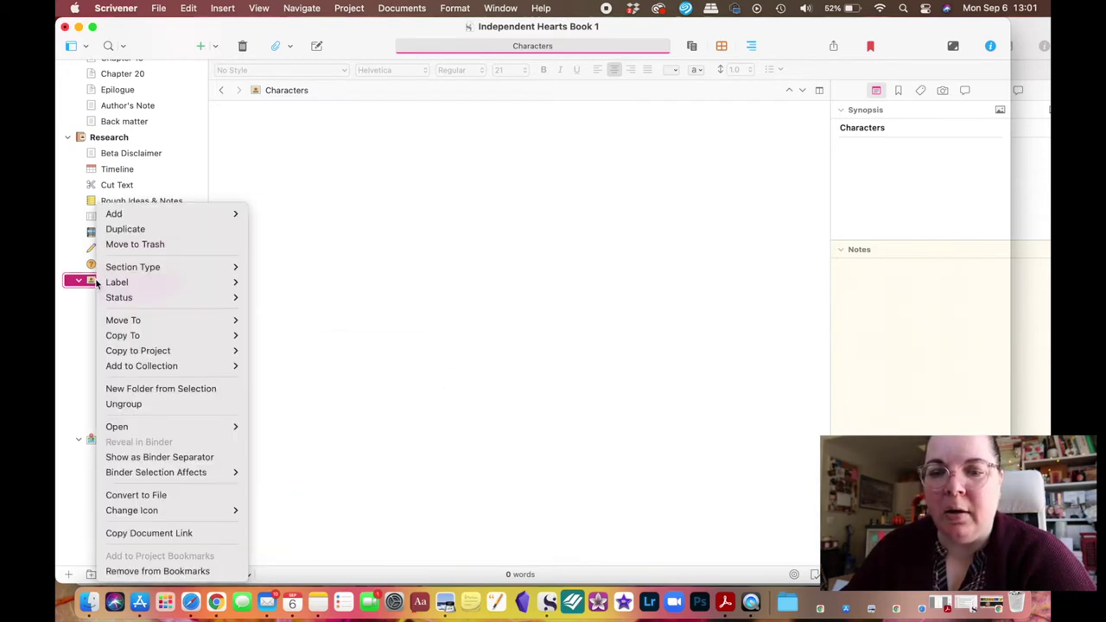
{"action": "mouse_move", "coordinate": [205, 351]}
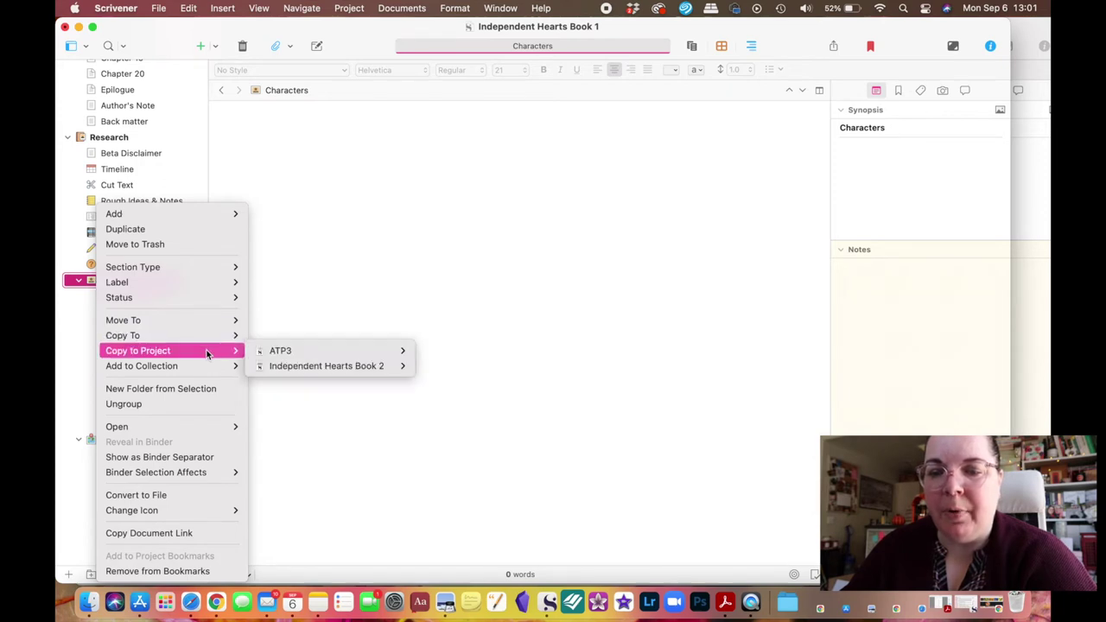
{"action": "mouse_move", "coordinate": [309, 371]}
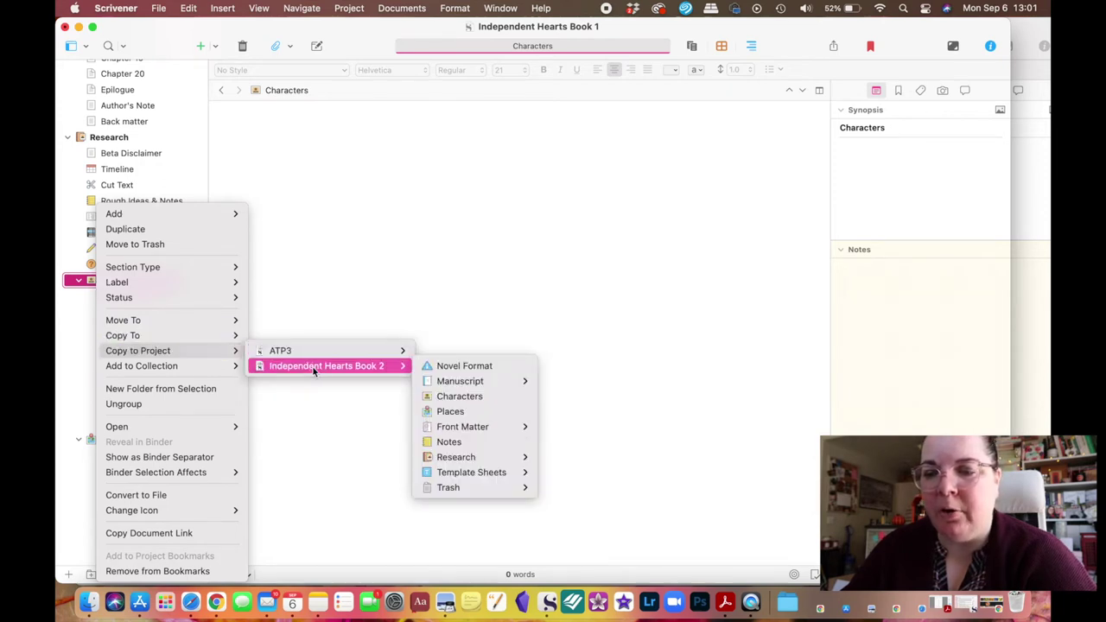
{"action": "left_click", "coordinate": [460, 400]}
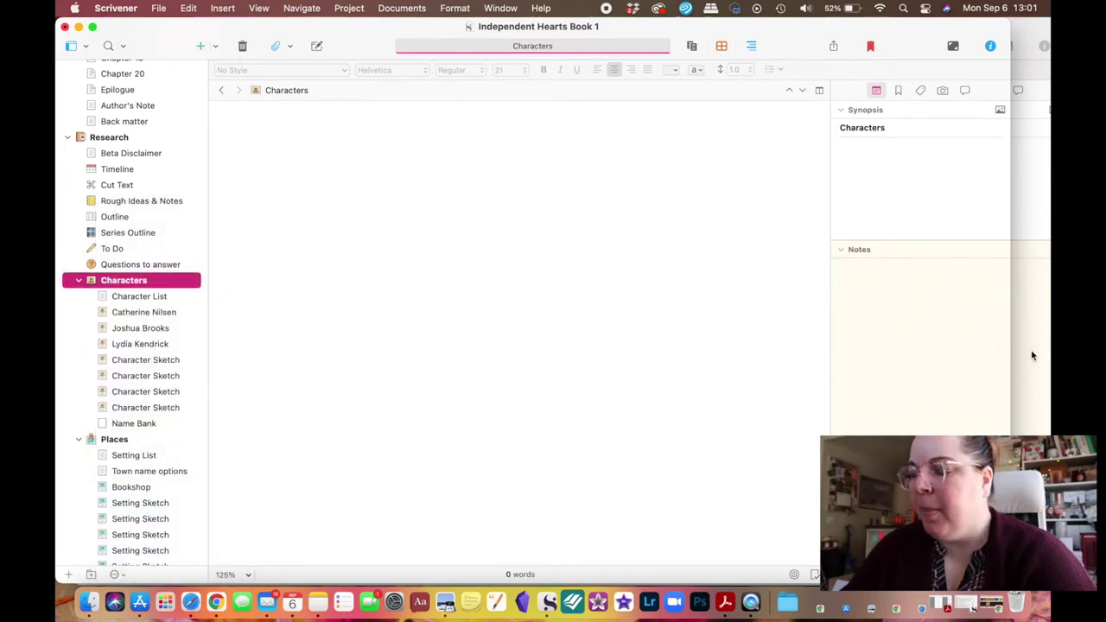
Return to Independent Hearts Book 2, expand the copied Characters folder, and view its first blank Character Sketch
{"action": "key", "text": "super+grave"}
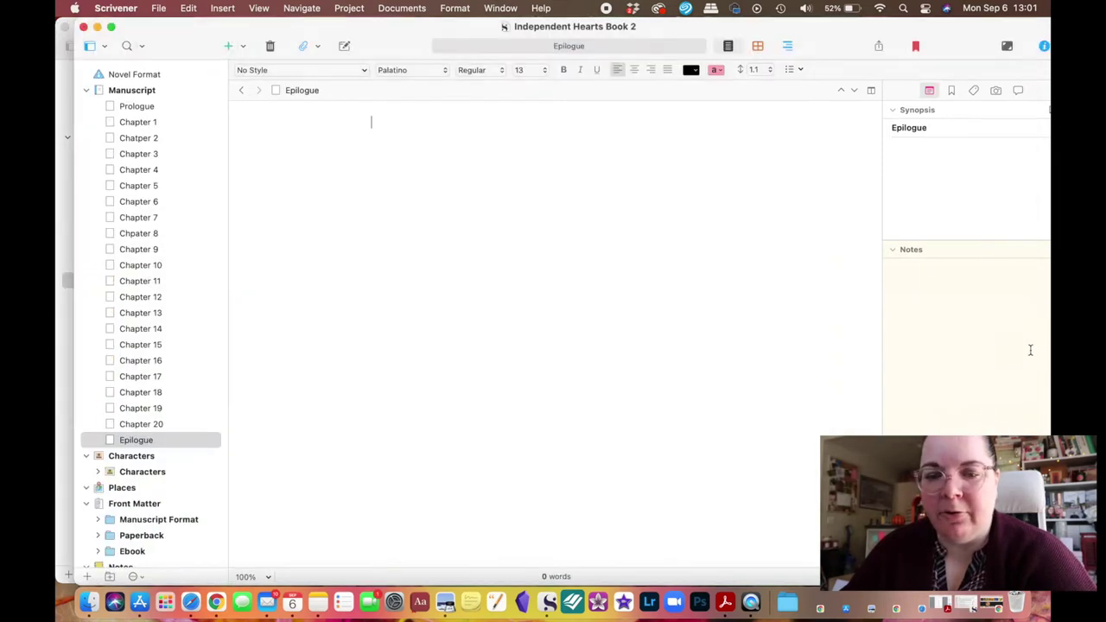
{"action": "left_click", "coordinate": [99, 472]}
{"action": "scroll", "coordinate": [176, 424], "scroll_direction": "down", "scroll_amount": 3}
{"action": "scroll", "coordinate": [176, 423], "scroll_direction": "down", "scroll_amount": 1}
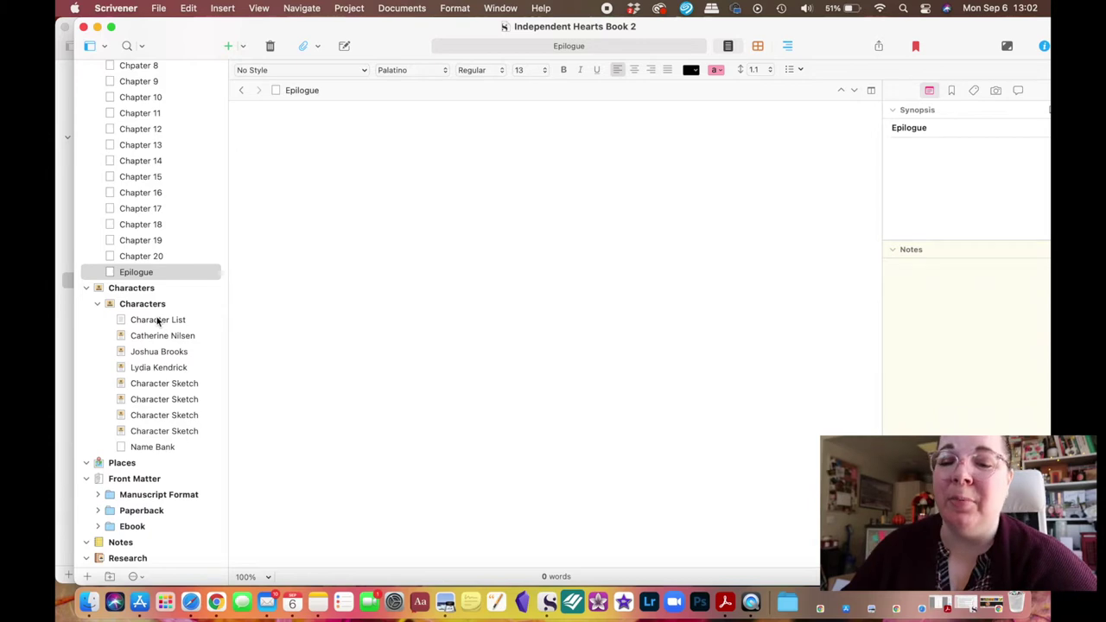
{"action": "key", "text": "alt+super+Down"}
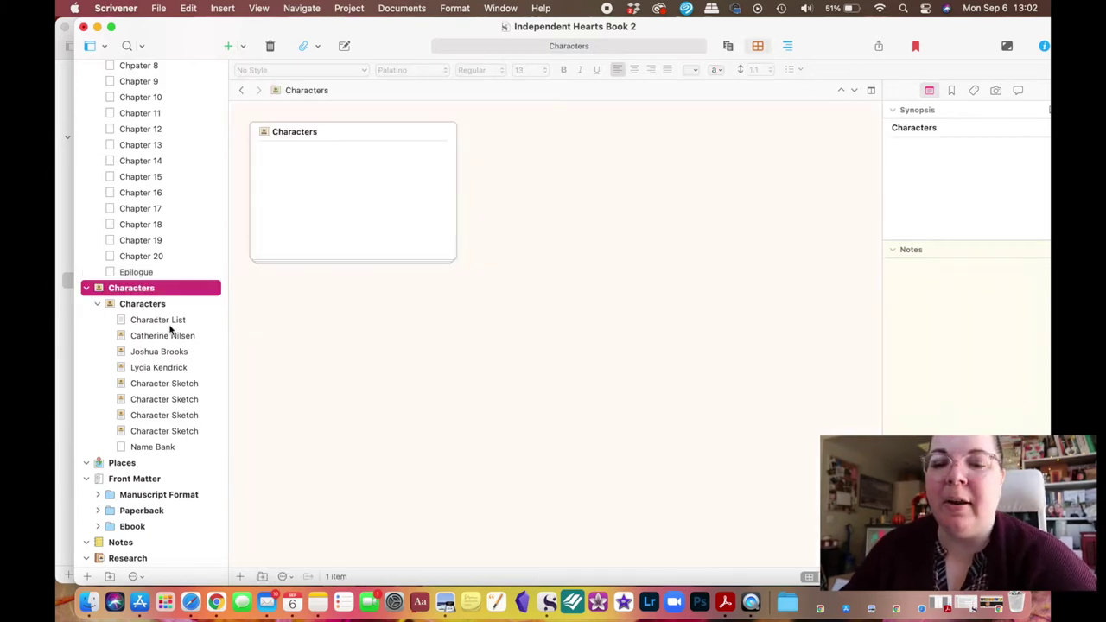
{"action": "left_click", "coordinate": [168, 384]}
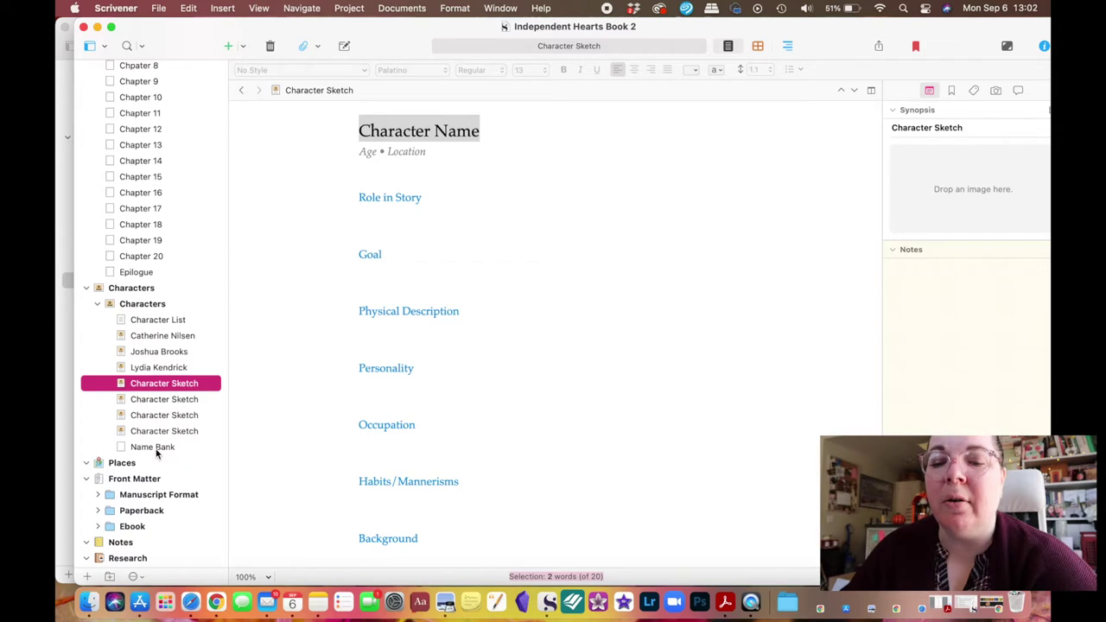
Copy the Places folder from Book 1 into the Places section of the Independent Hearts Book 2 project
{"action": "left_click", "coordinate": [65, 392]}
{"action": "scroll", "coordinate": [76, 383], "scroll_direction": "down", "scroll_amount": 3}
{"action": "left_click", "coordinate": [110, 384]}
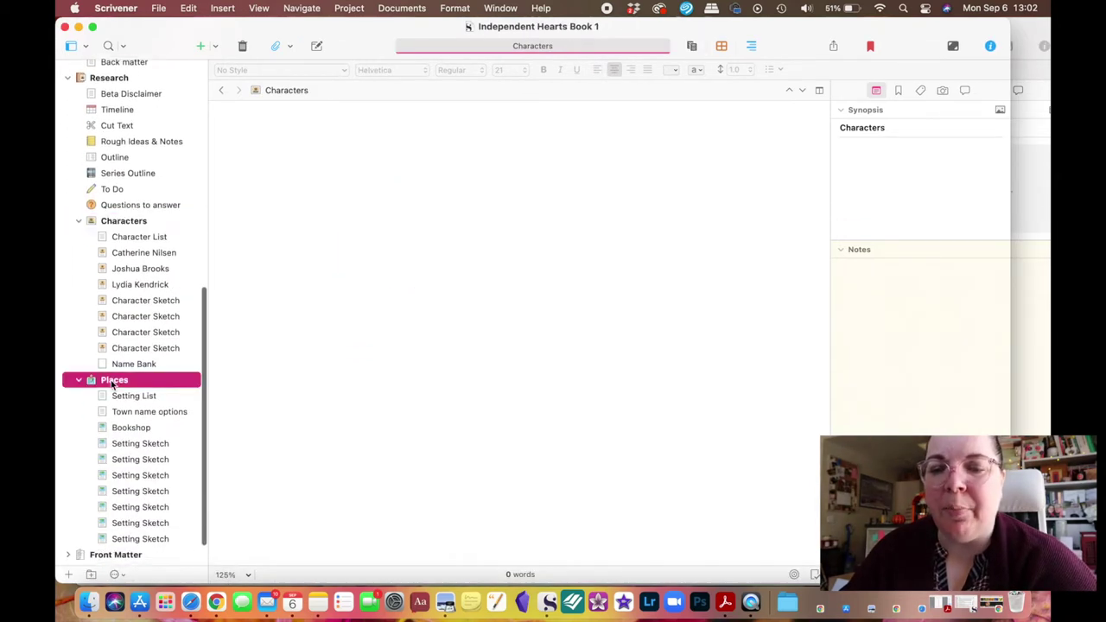
{"action": "right_click", "coordinate": [111, 387]}
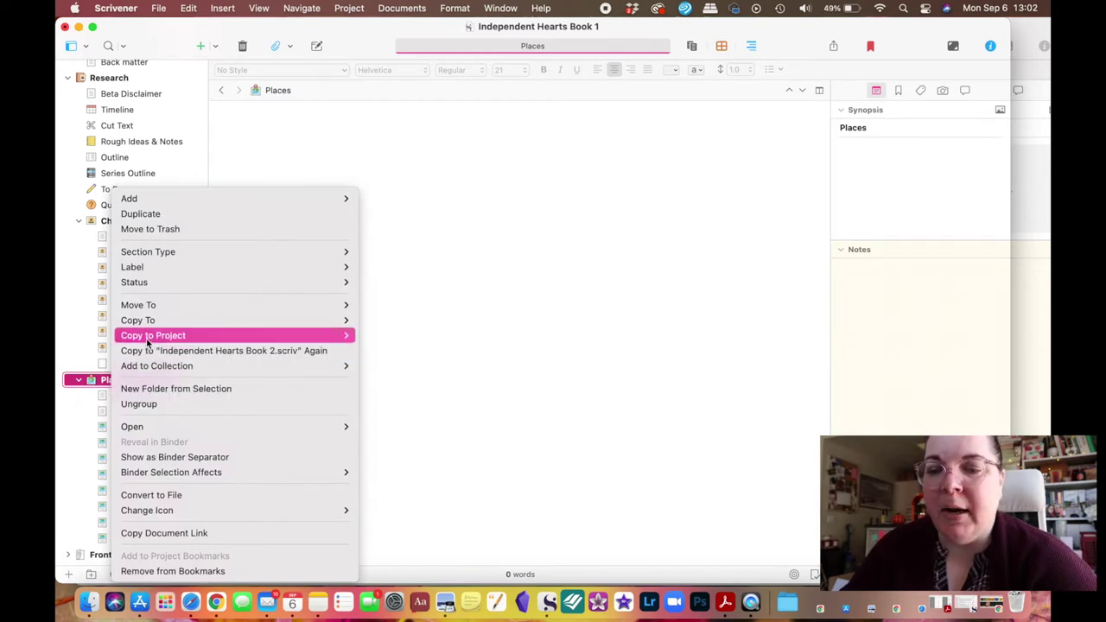
{"action": "mouse_move", "coordinate": [147, 339]}
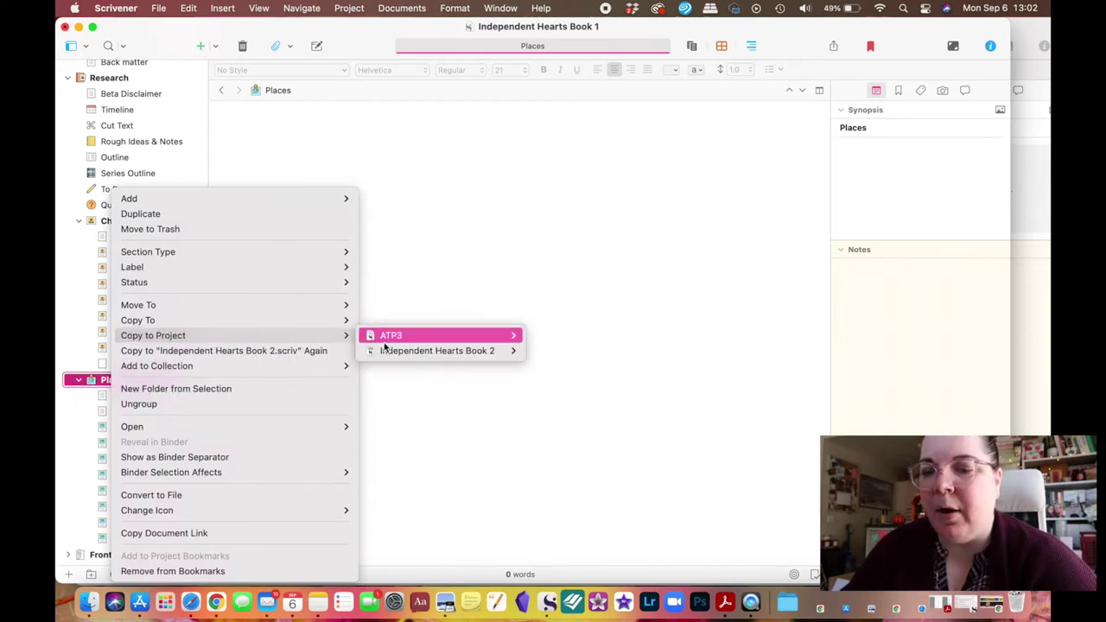
{"action": "mouse_move", "coordinate": [403, 356]}
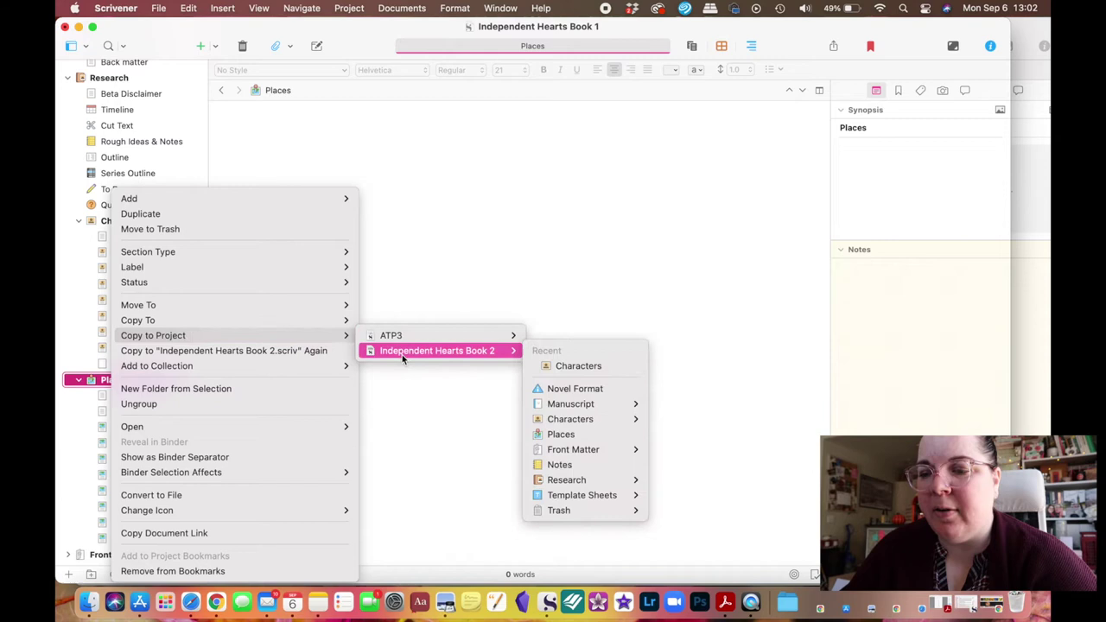
{"action": "left_click", "coordinate": [584, 436]}
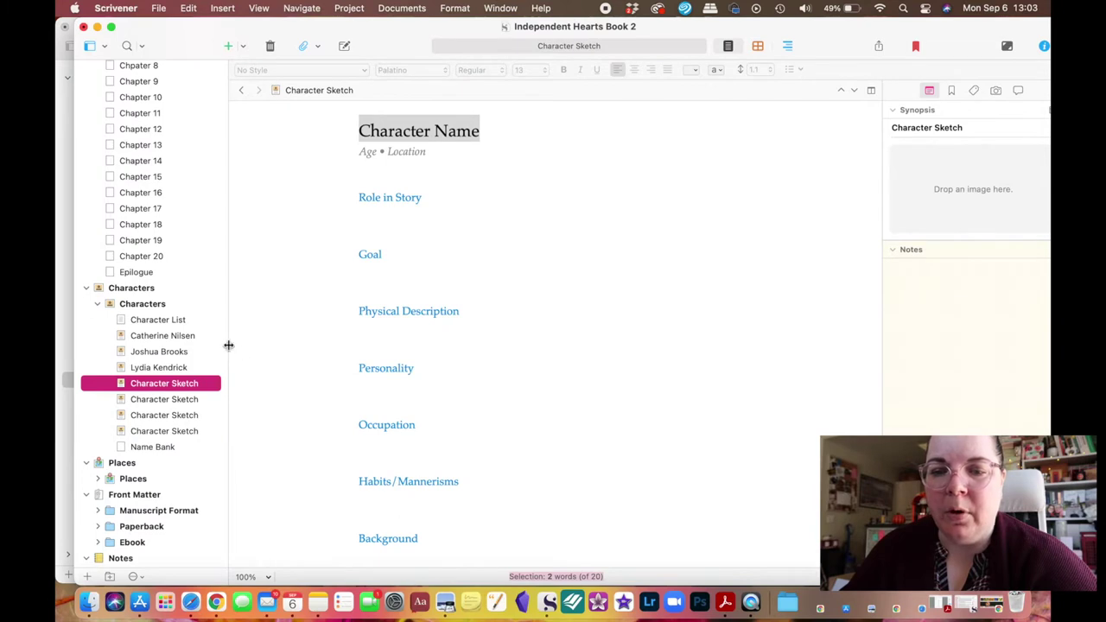
Check the copied Places folder in Book 2, collapse that section, and collapse the Characters and Places folders in Book 1
{"action": "left_click", "coordinate": [99, 380]}
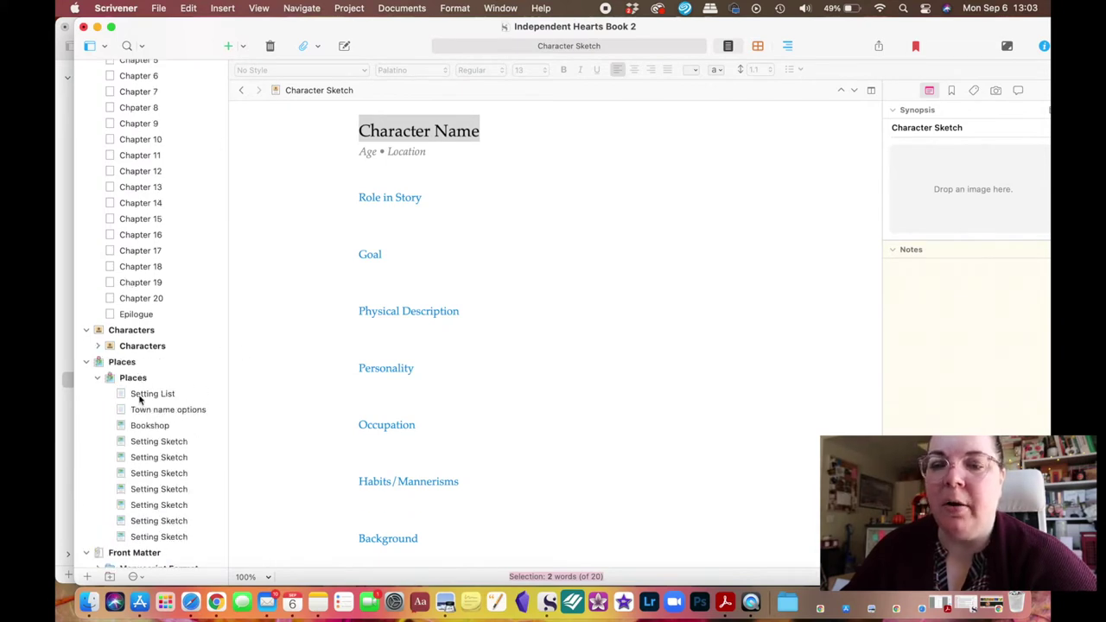
{"action": "left_click", "coordinate": [91, 364]}
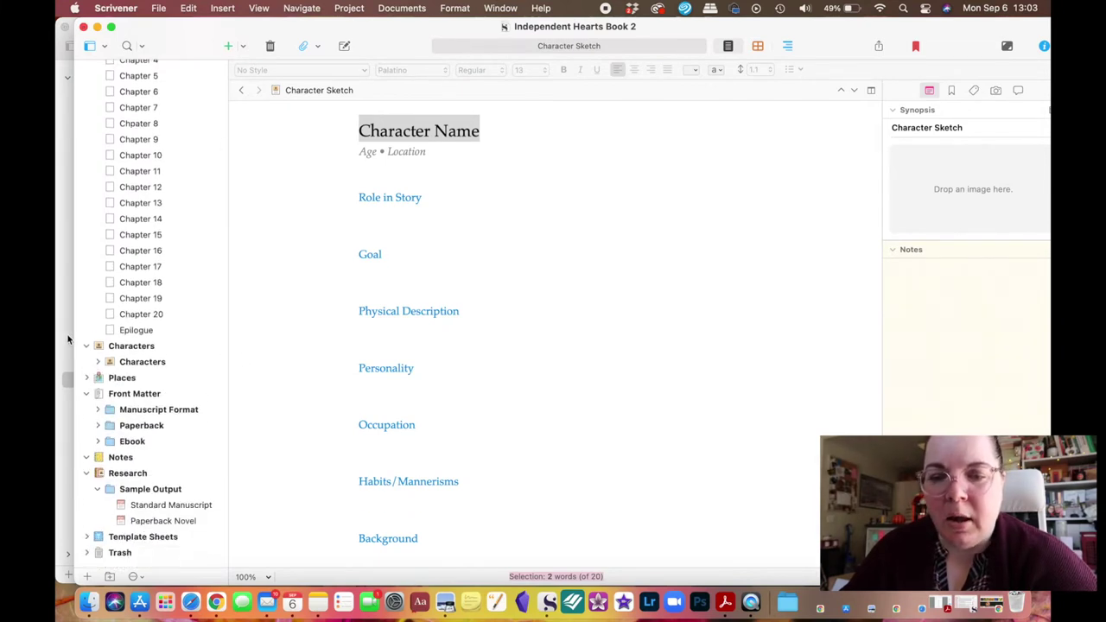
{"action": "left_click", "coordinate": [68, 339]}
{"action": "left_click", "coordinate": [78, 223]}
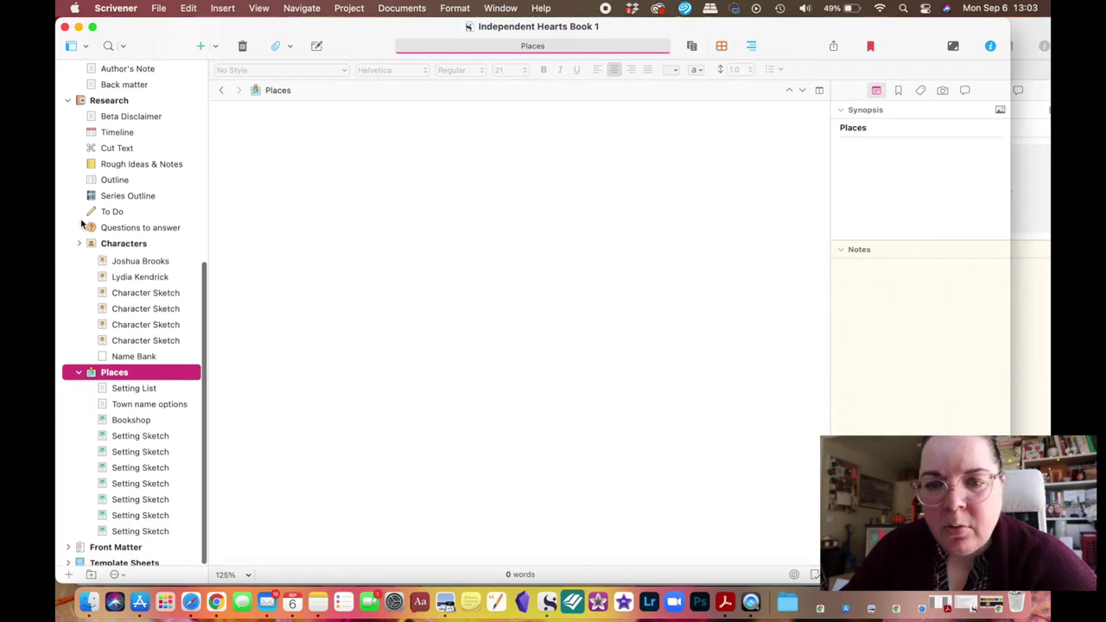
{"action": "left_click", "coordinate": [80, 344]}
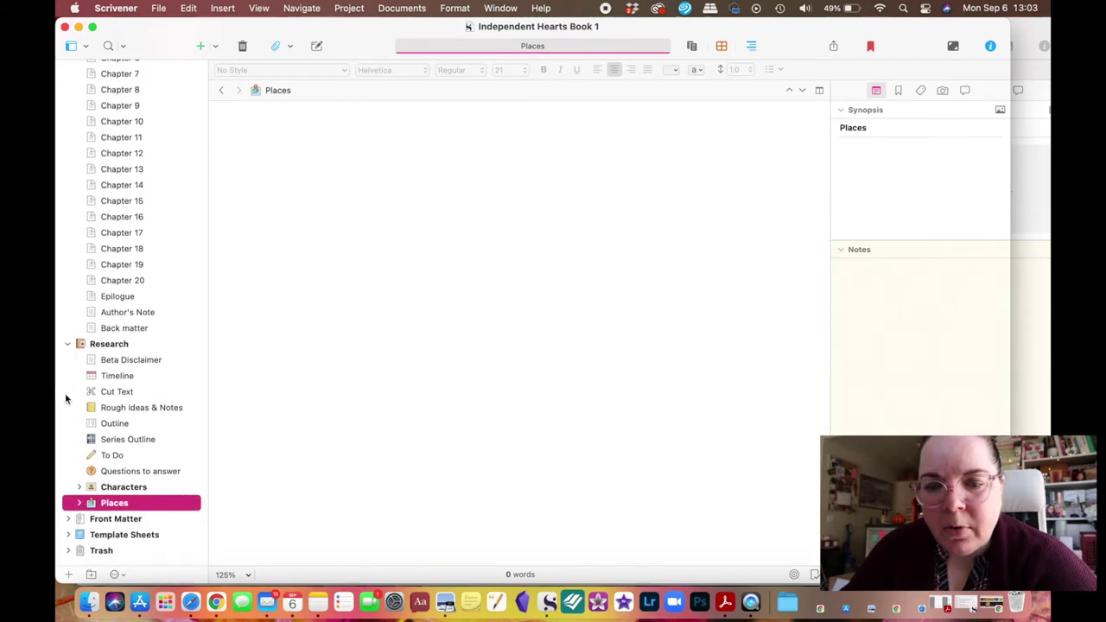
Copy Book 1's Series Outline document into the Research section of the Independent Hearts Book 2 project
{"action": "right_click", "coordinate": [113, 441]}
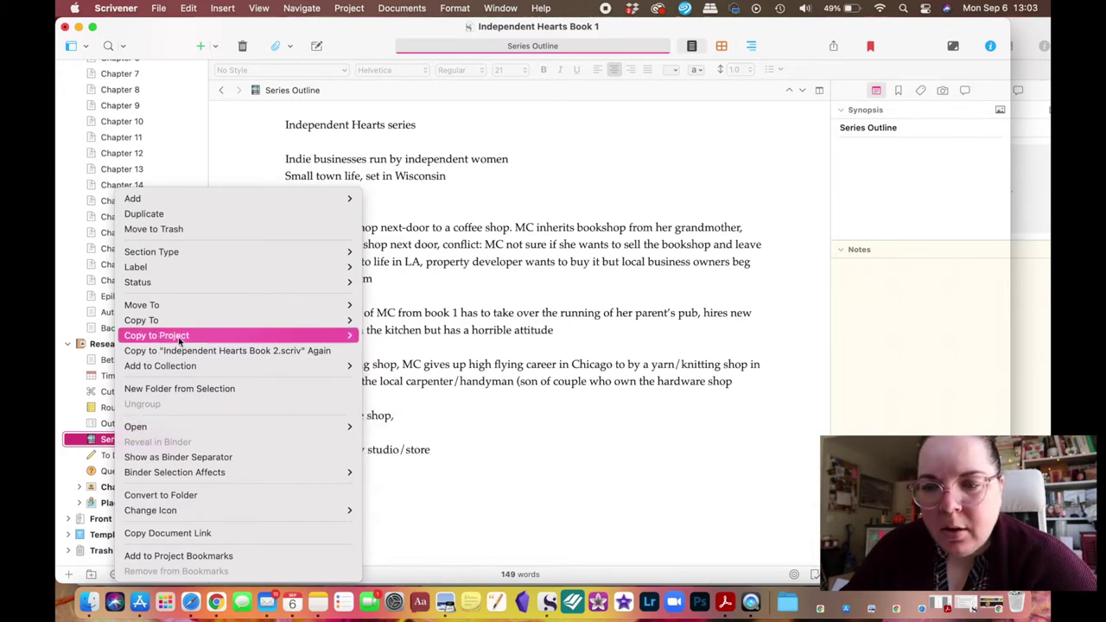
{"action": "mouse_move", "coordinate": [255, 337]}
{"action": "mouse_move", "coordinate": [412, 353]}
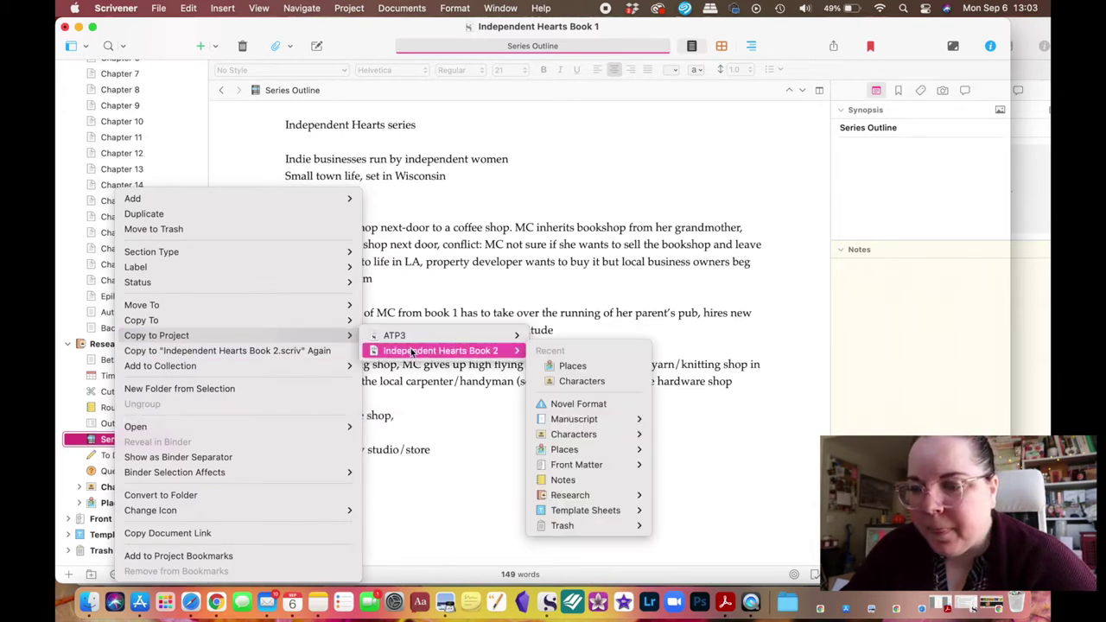
{"action": "mouse_move", "coordinate": [594, 501]}
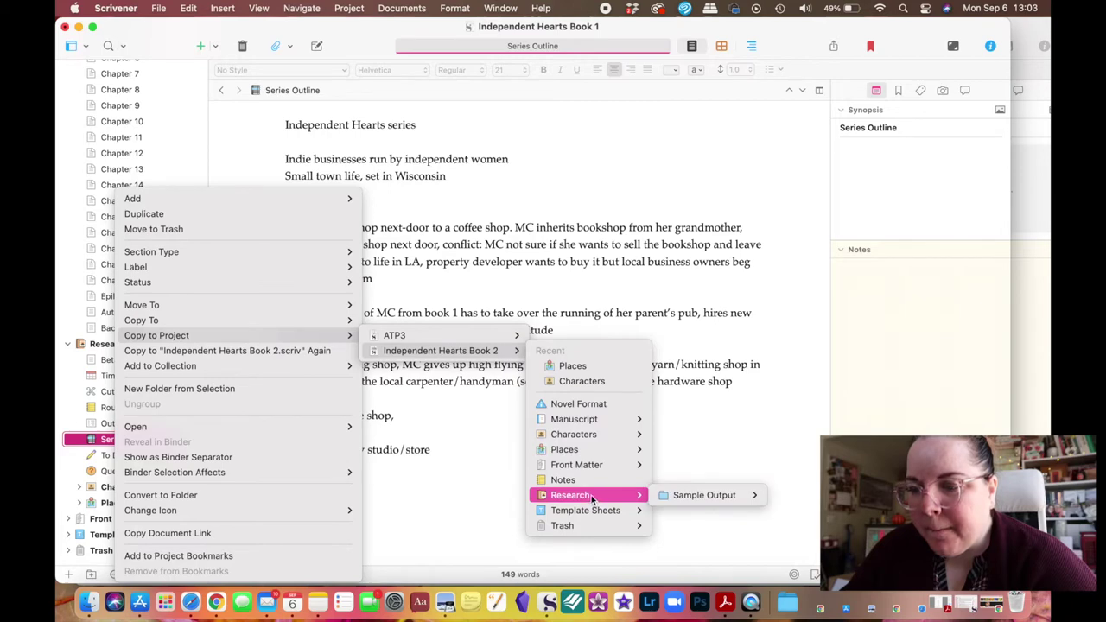
{"action": "left_click", "coordinate": [587, 494]}
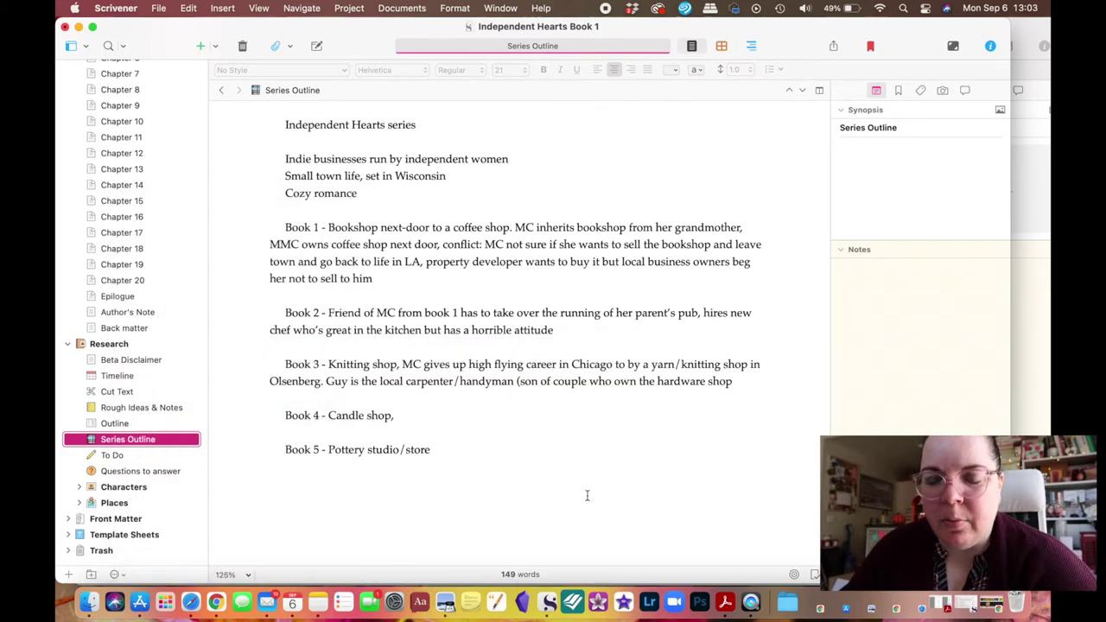
Return to Independent Hearts Book 2, move its window aside to uncover Book 1's binder, and open the Research folder
{"action": "left_click", "coordinate": [184, 455]}
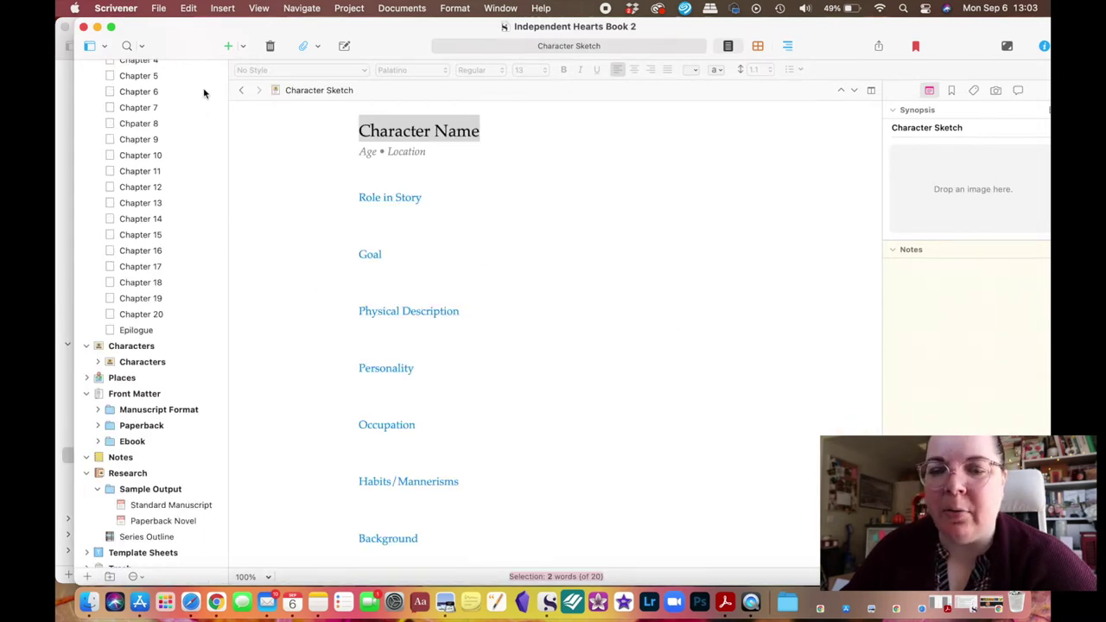
{"action": "left_click_drag", "start_coordinate": [191, 32], "coordinate": [212, 35]}
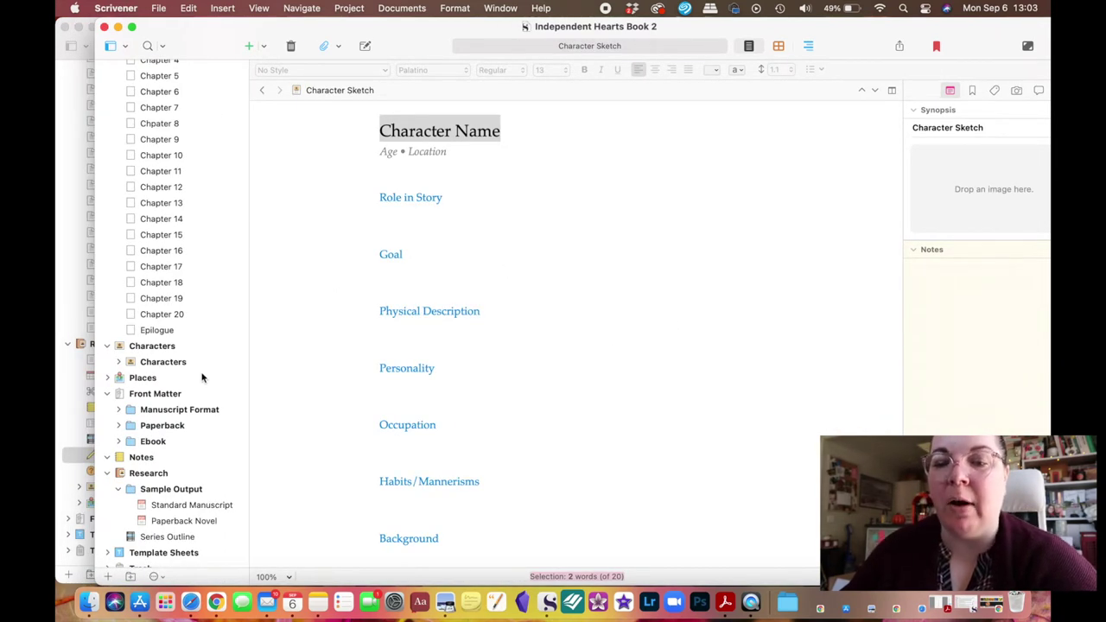
{"action": "scroll", "coordinate": [211, 425], "scroll_direction": "down", "scroll_amount": 1}
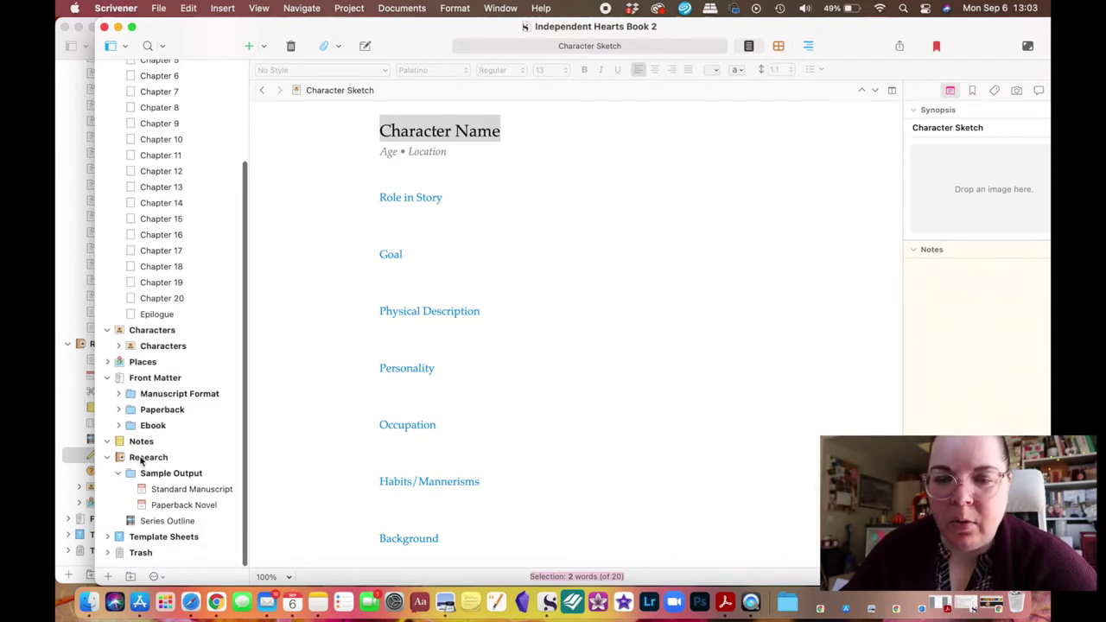
{"action": "left_click", "coordinate": [145, 460]}
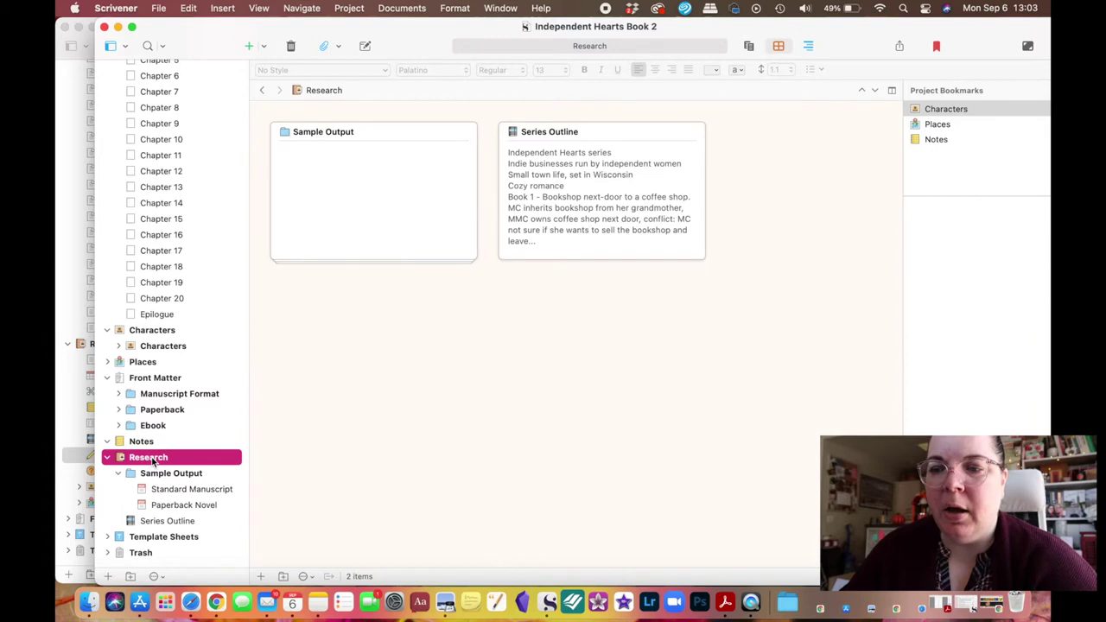
Move the Characters and Places folders into the Research folder, and the Front Matter folder into Template Sheets
{"action": "left_click_drag", "start_coordinate": [183, 459], "coordinate": [161, 467]}
{"action": "left_click", "coordinate": [143, 332]}
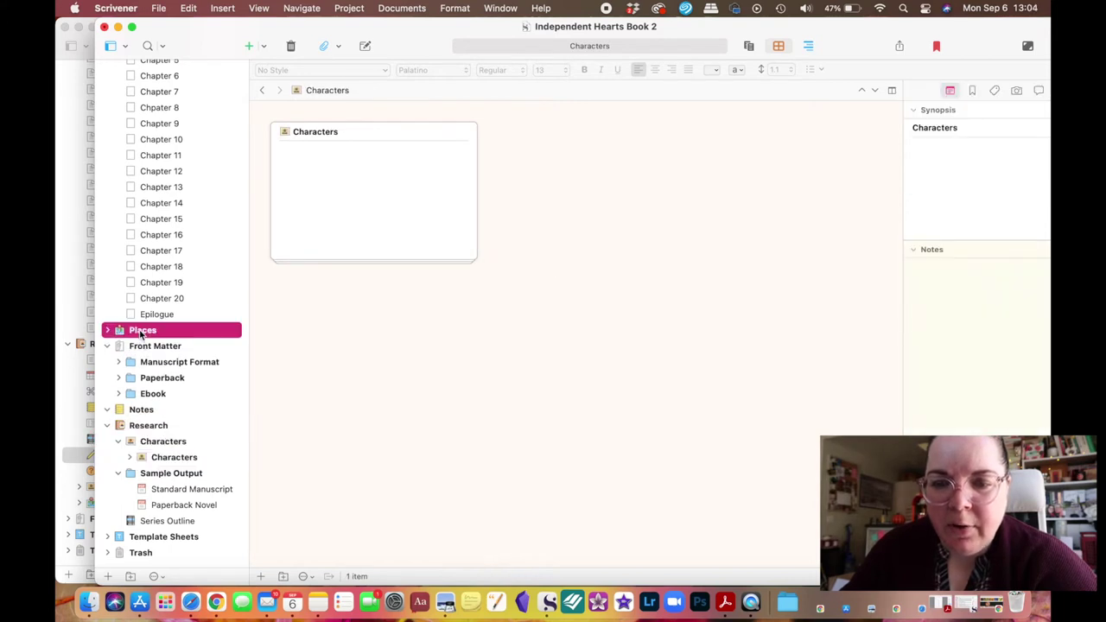
{"action": "left_click_drag", "start_coordinate": [143, 332], "coordinate": [149, 437]}
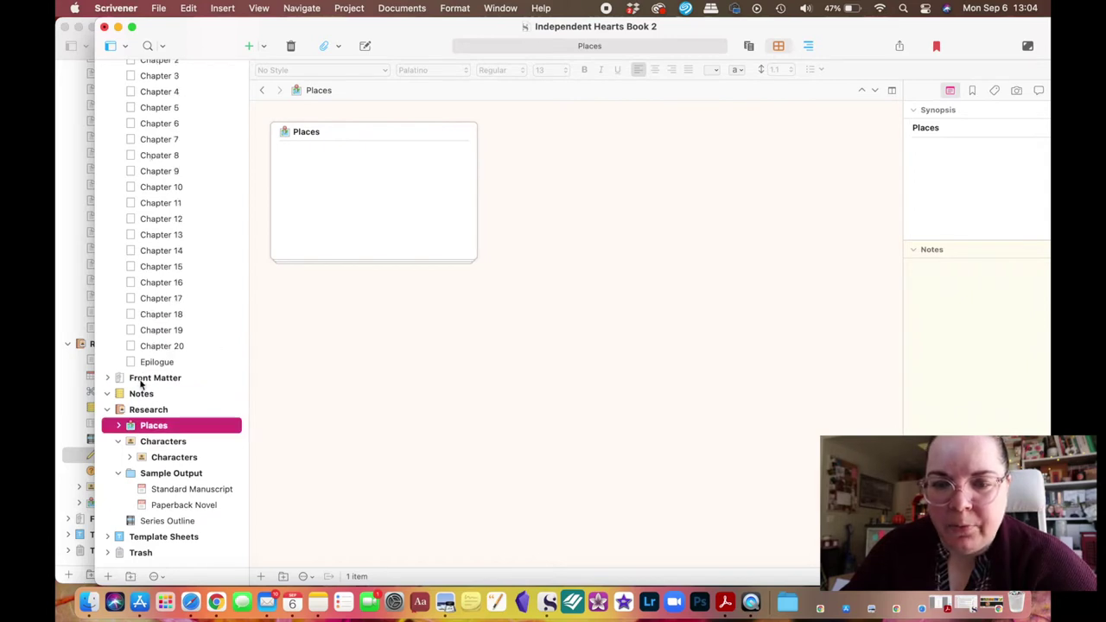
{"action": "left_click_drag", "start_coordinate": [143, 382], "coordinate": [133, 543]}
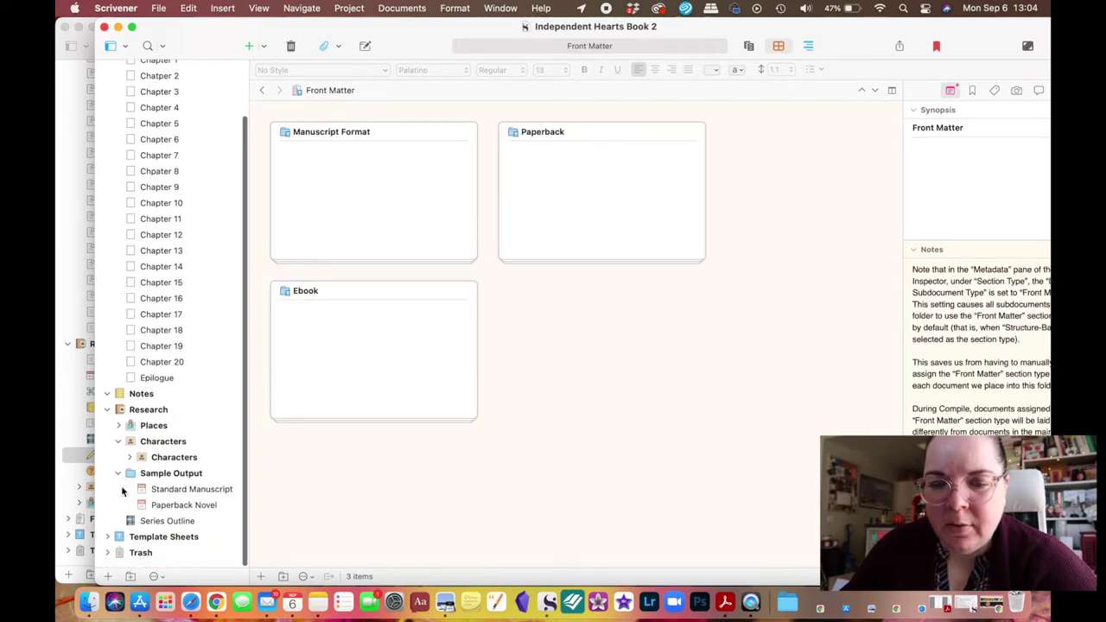
Move Series Outline to the top of Research, then move the Notes folder into Research above it
{"action": "left_click", "coordinate": [120, 475]}
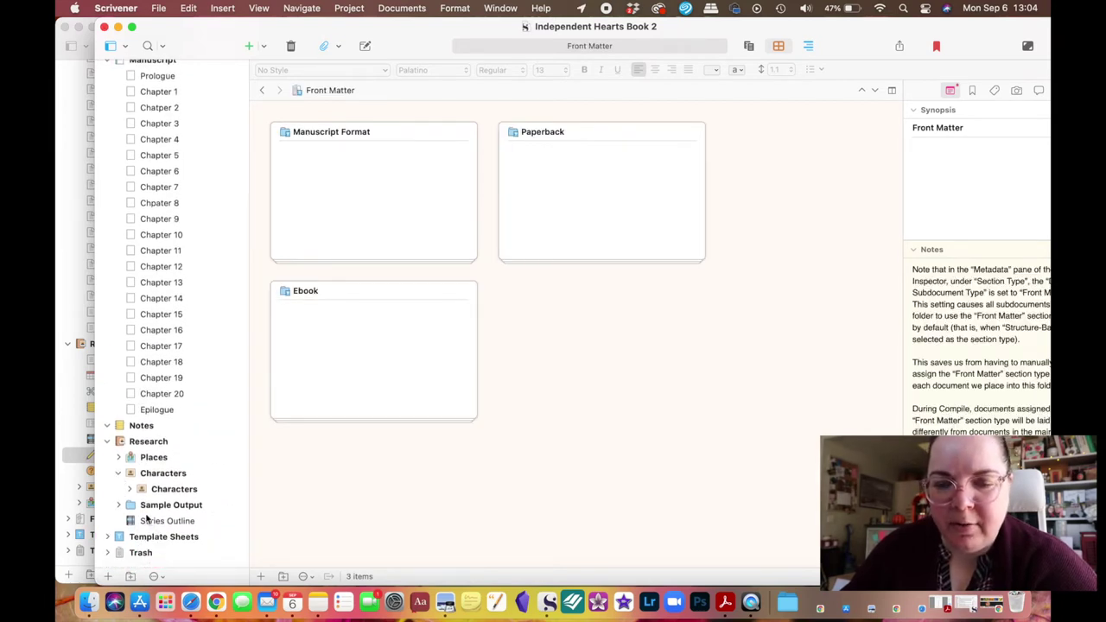
{"action": "left_click_drag", "start_coordinate": [149, 521], "coordinate": [136, 451]}
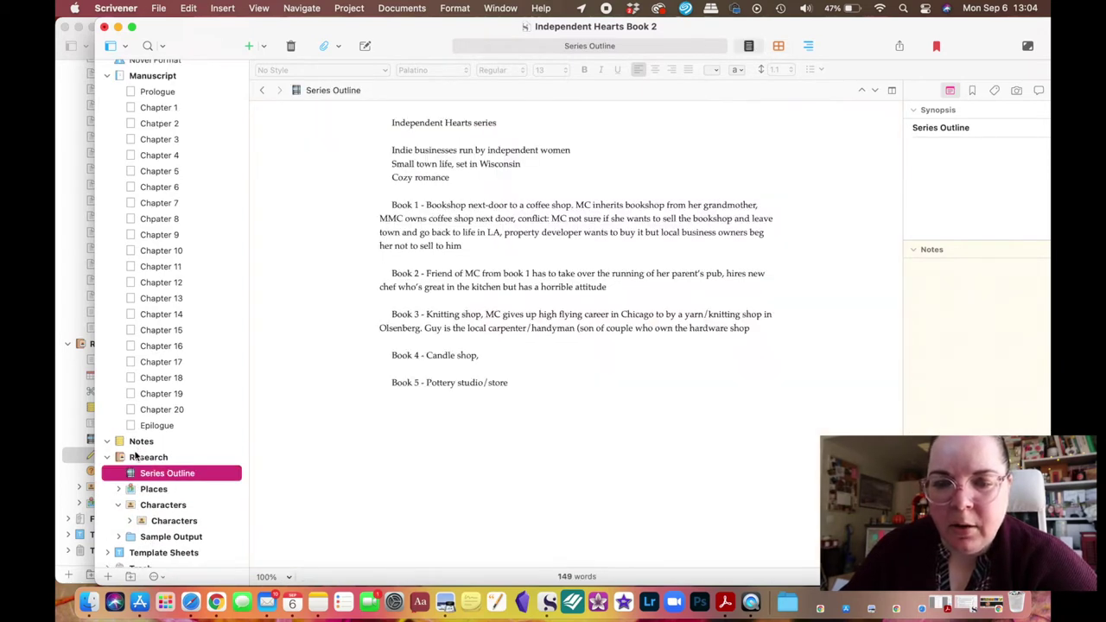
{"action": "left_click_drag", "start_coordinate": [141, 441], "coordinate": [149, 465]}
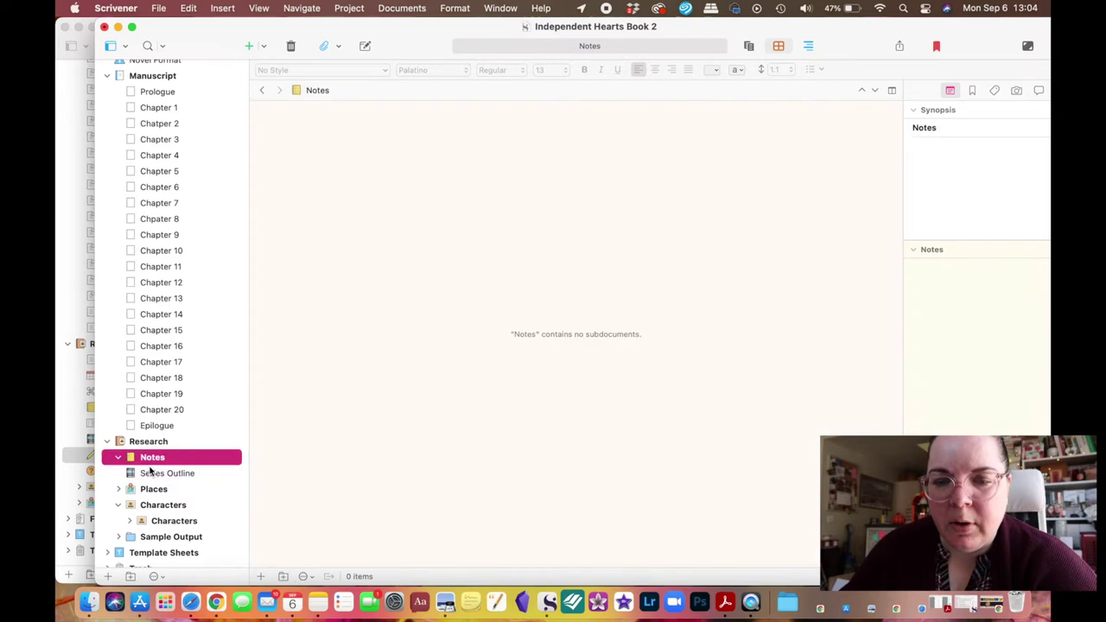
{"action": "left_click", "coordinate": [120, 459]}
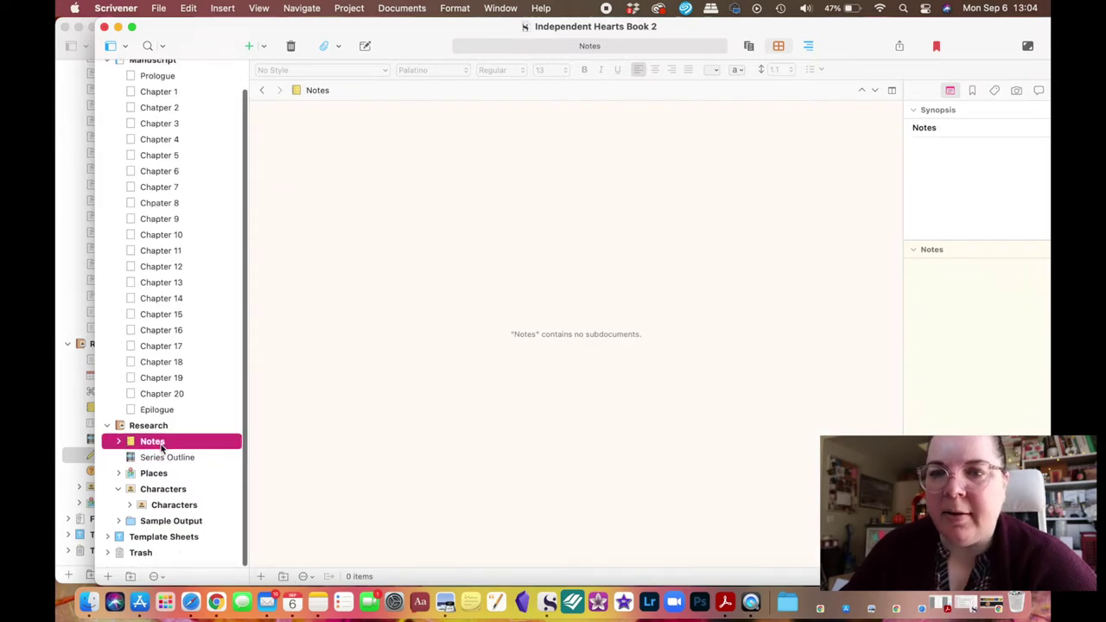
Move the Book 2 window aside and review the documents in Book 1's Research folder
{"action": "left_click_drag", "start_coordinate": [216, 30], "coordinate": [320, 30]}
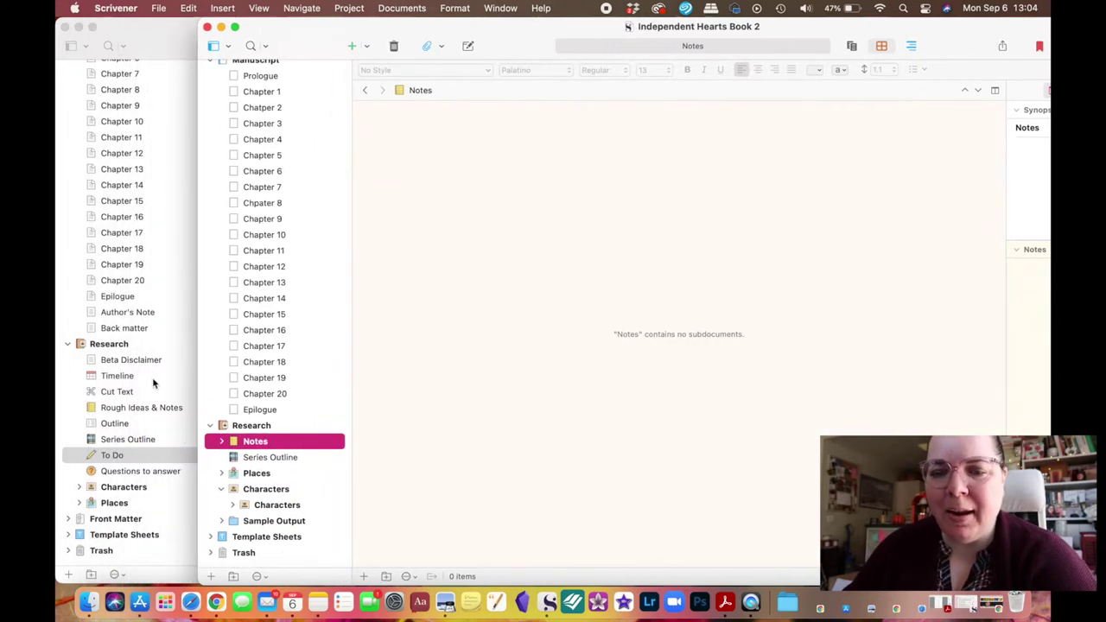
{"action": "scroll", "coordinate": [130, 363], "scroll_direction": "up", "scroll_amount": 4}
{"action": "scroll", "coordinate": [121, 350], "scroll_direction": "down", "scroll_amount": 3}
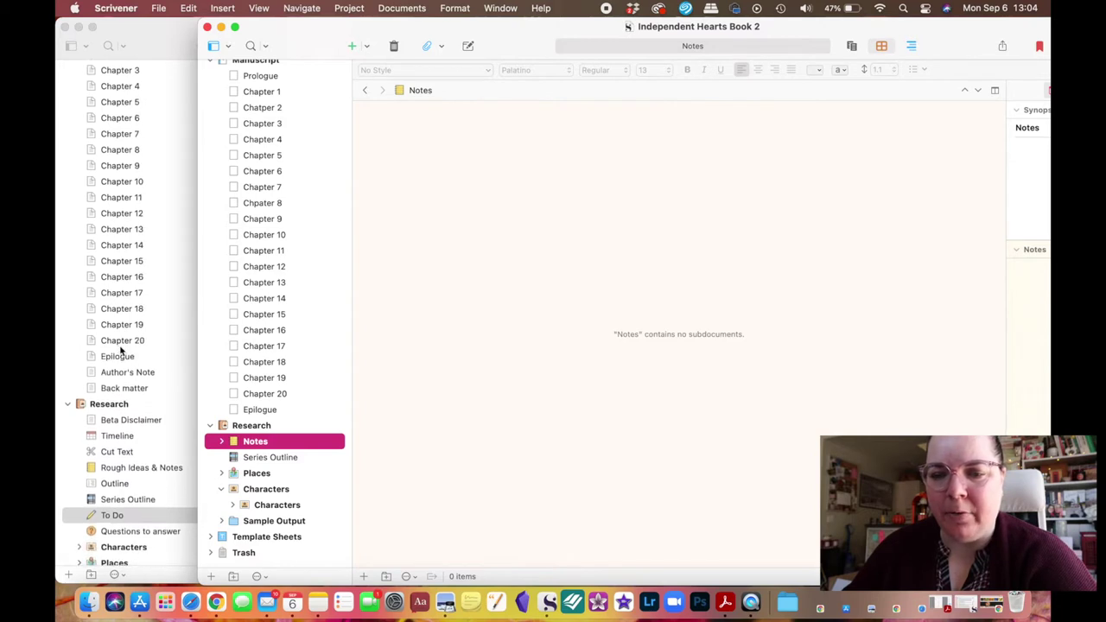
Move the Notes folder below Series Outline in Book 2's Research folder, then send it to the trash
{"action": "right_click", "coordinate": [249, 444]}
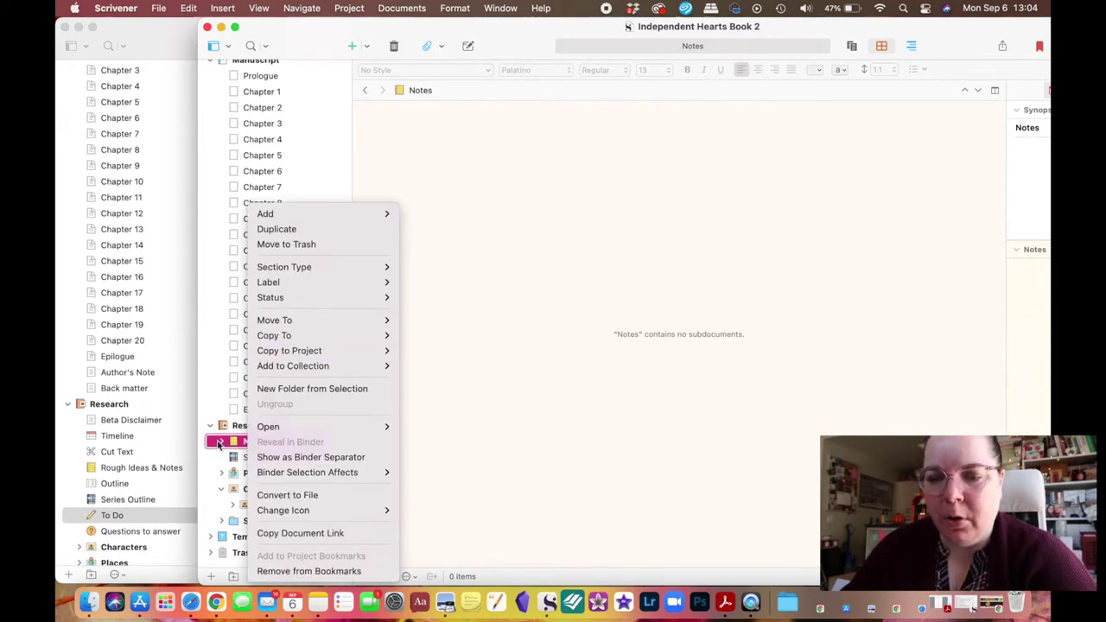
{"action": "left_click", "coordinate": [236, 451]}
{"action": "mouse_move", "coordinate": [245, 446]}
{"action": "left_mouse_down"}
{"action": "mouse_move", "coordinate": [238, 439]}
{"action": "mouse_move", "coordinate": [242, 457]}
{"action": "left_mouse_up"}
{"action": "left_click", "coordinate": [243, 475]}
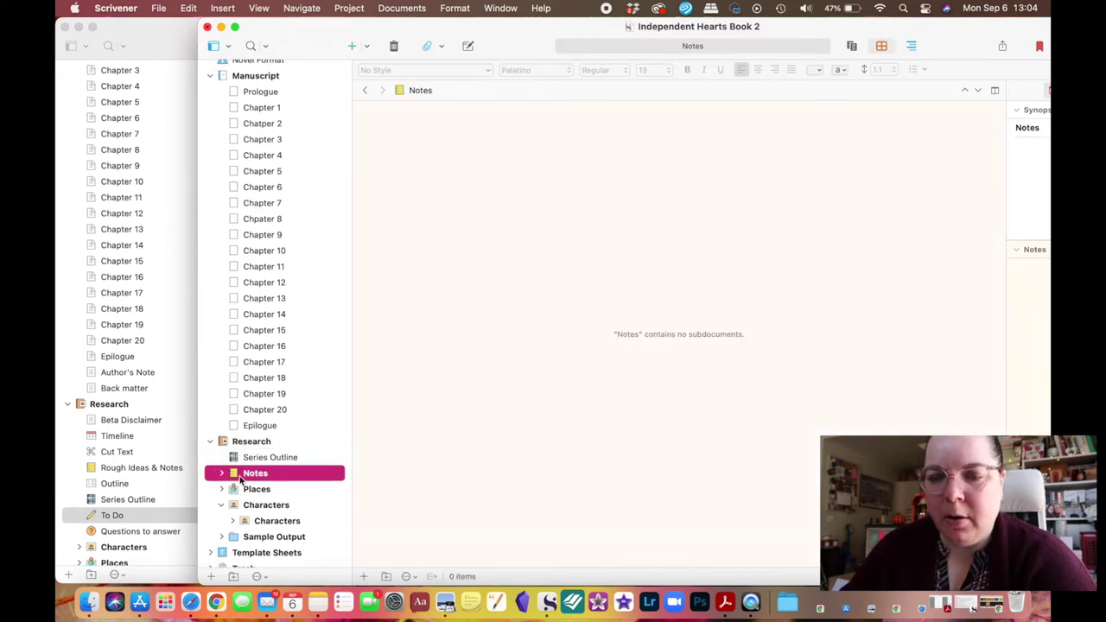
{"action": "right_click", "coordinate": [262, 474]}
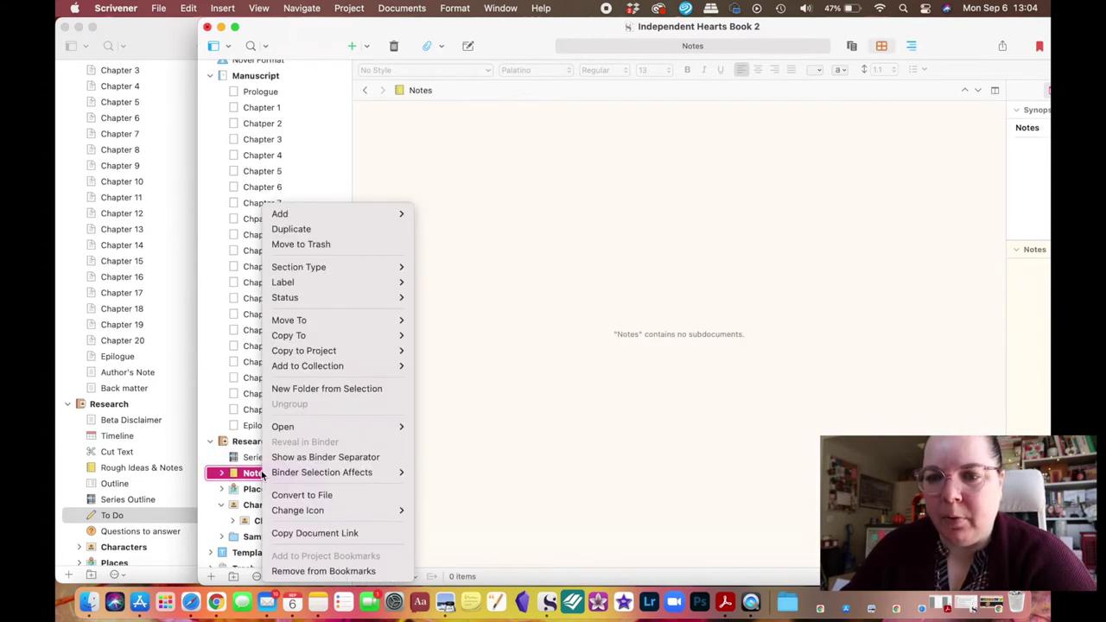
{"action": "left_click", "coordinate": [315, 245]}
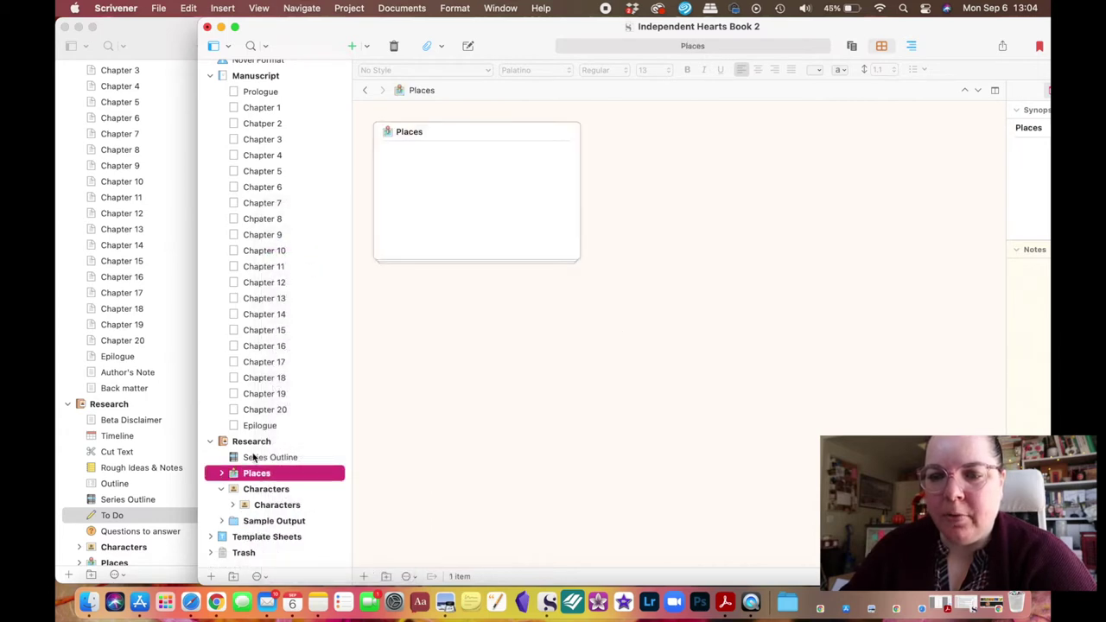
Add a new document named Notes to the Research folder of Book 2
{"action": "left_click", "coordinate": [252, 441]}
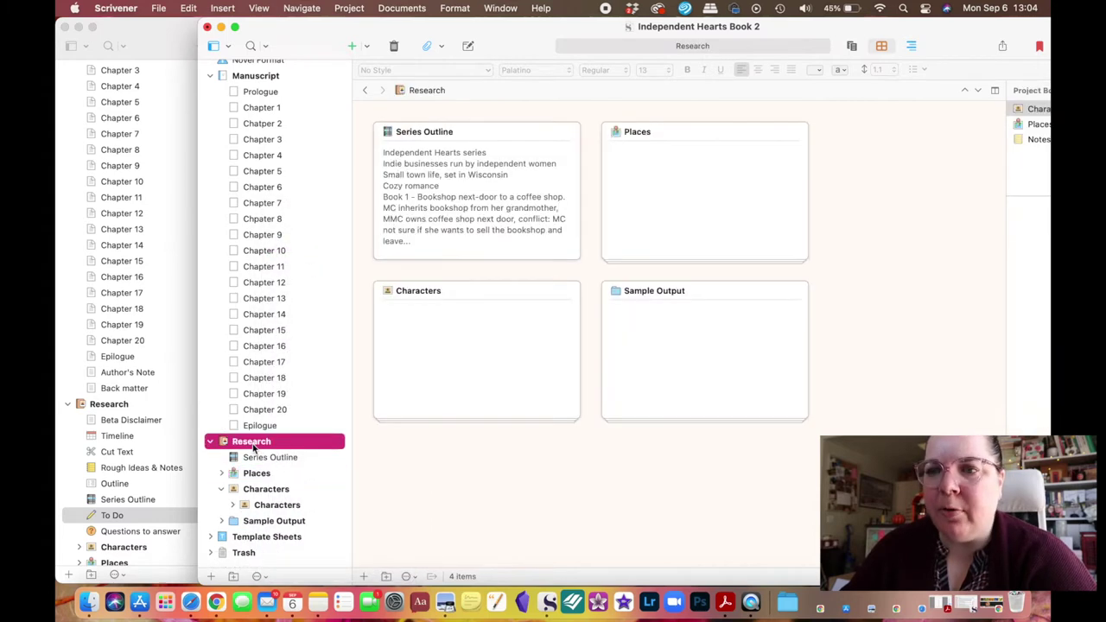
{"action": "left_click", "coordinate": [353, 48]}
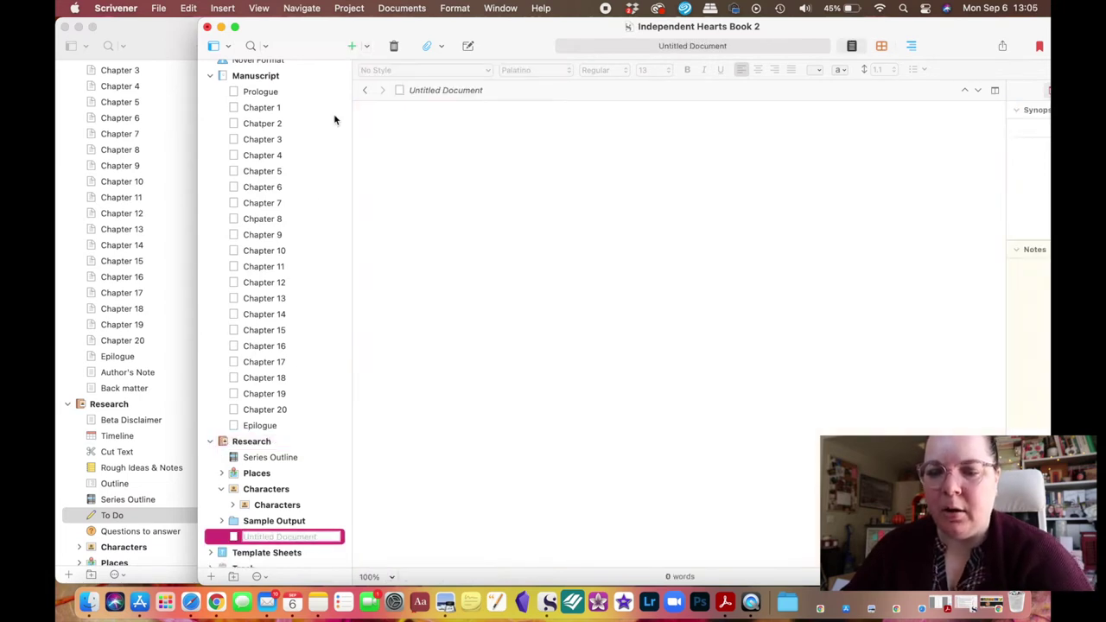
{"action": "type", "text": "Notes"}
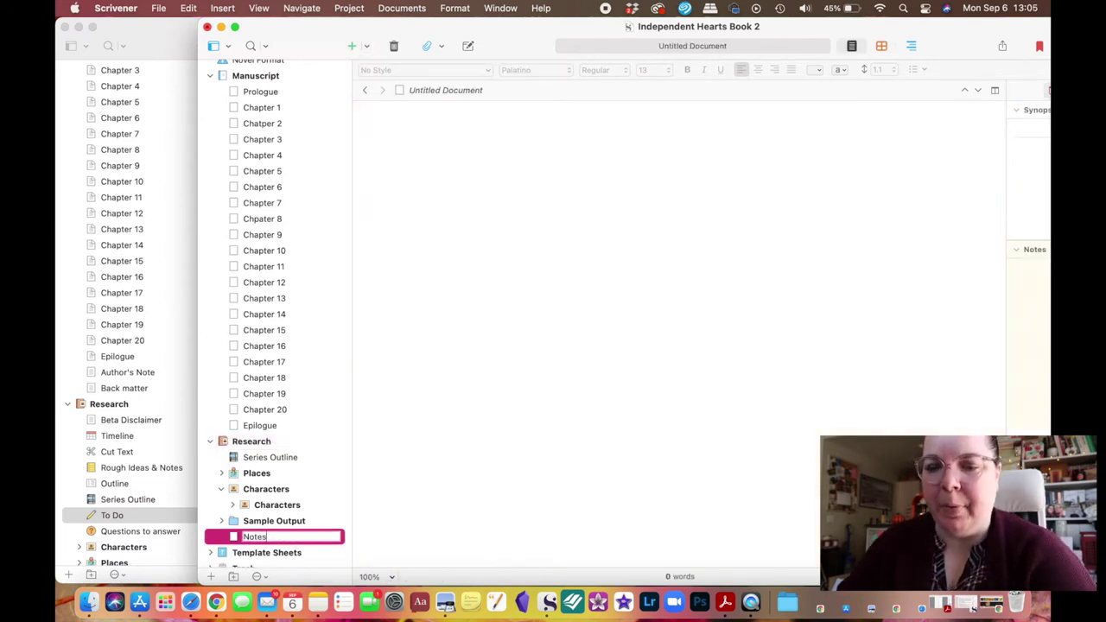
{"action": "key", "text": "Return"}
Rename the new Notes document in Research as Rough Notes
{"action": "left_click", "coordinate": [257, 538]}
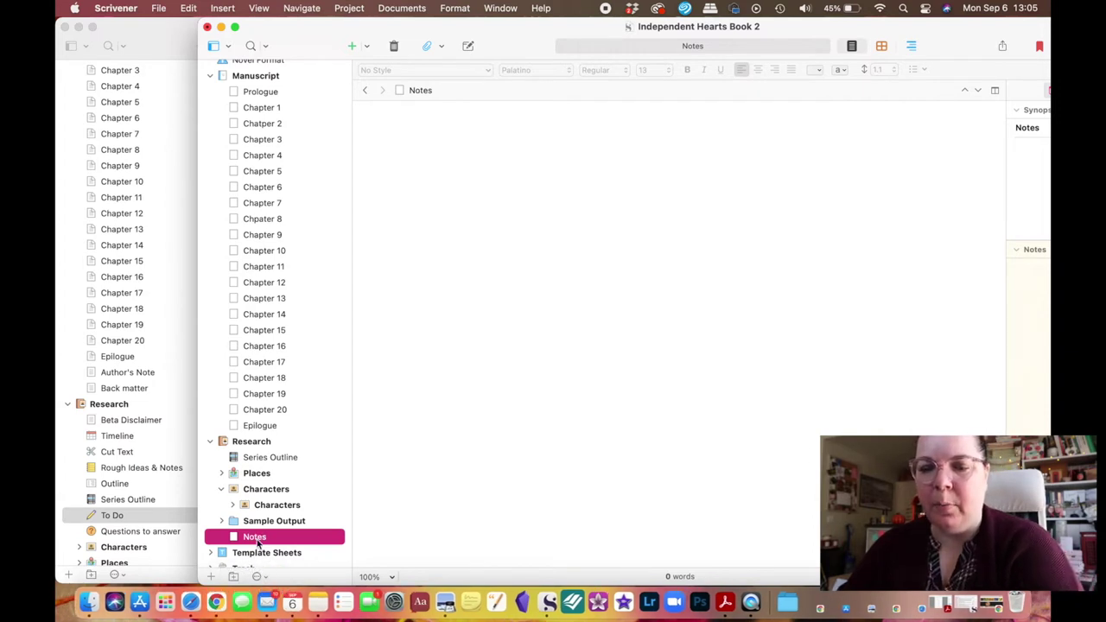
{"action": "type", "text": "Rought No"}
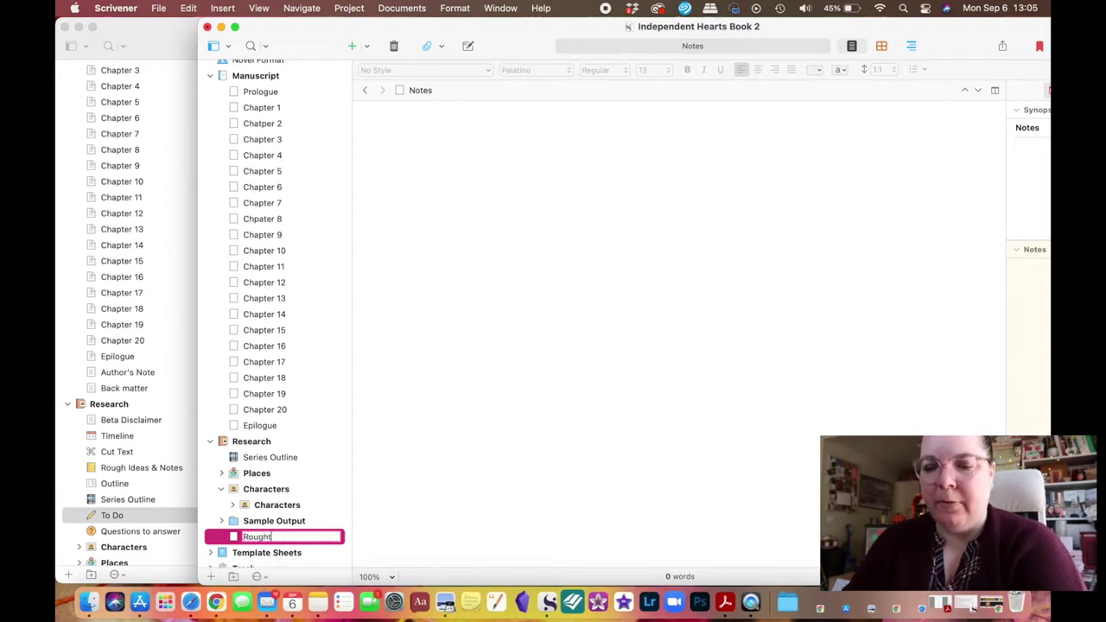
{"action": "key", "text": "BackSpace"}
{"action": "key", "text": "BackSpace"}
{"action": "type", "text": "h "}
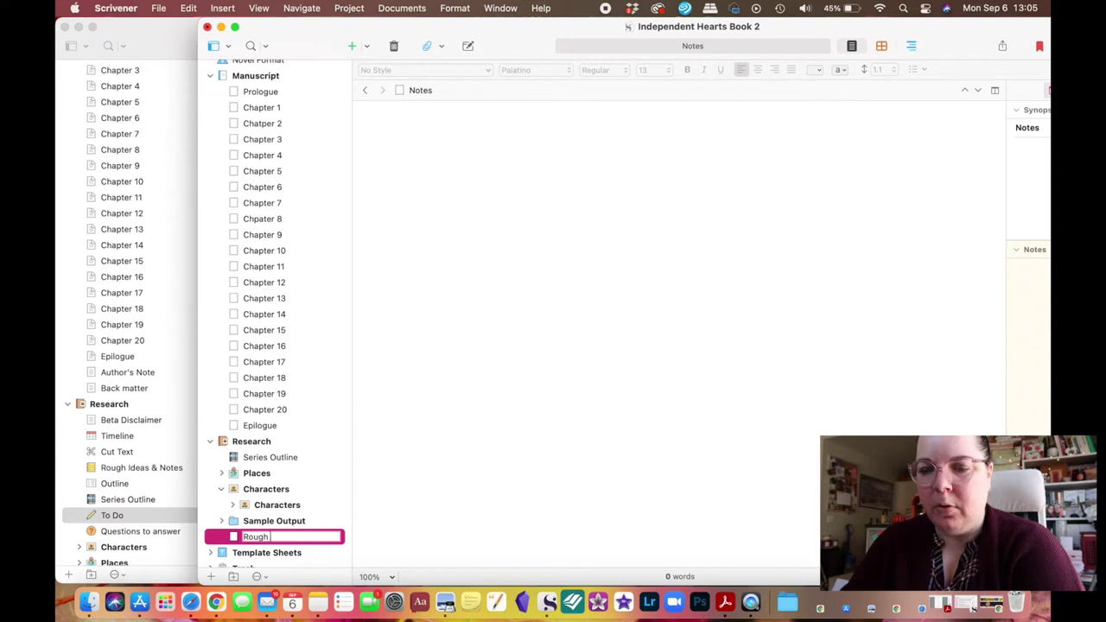
{"action": "type", "text": "Notes"}
{"action": "key", "text": "Return"}
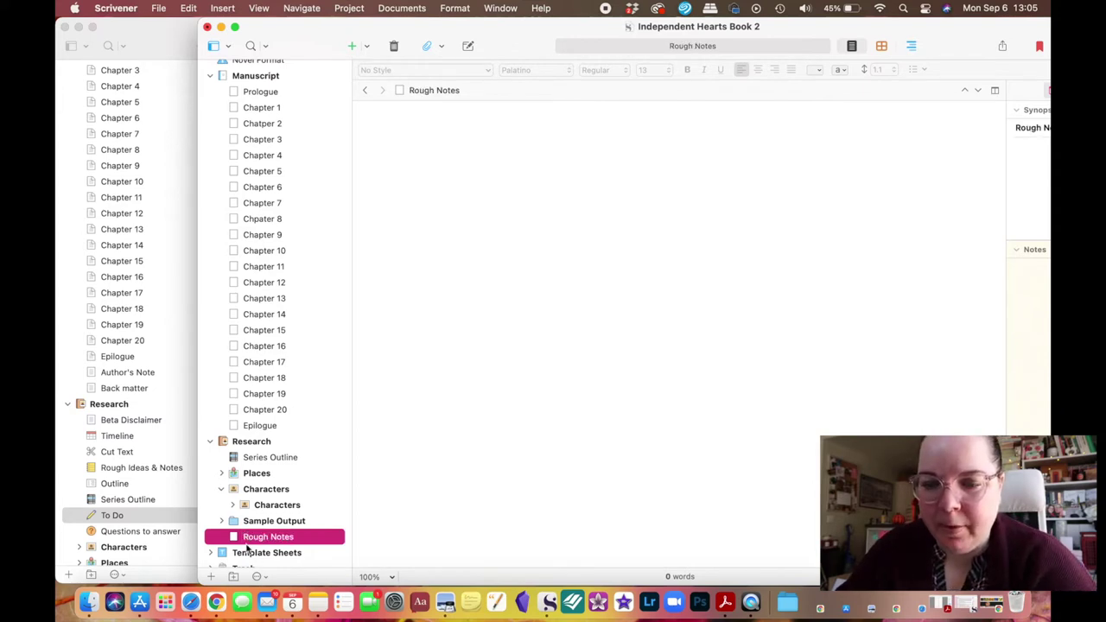
Move Rough Notes to the top of the Research folder and give it the Yellow Notepad icon
{"action": "left_click_drag", "start_coordinate": [247, 542], "coordinate": [249, 456]}
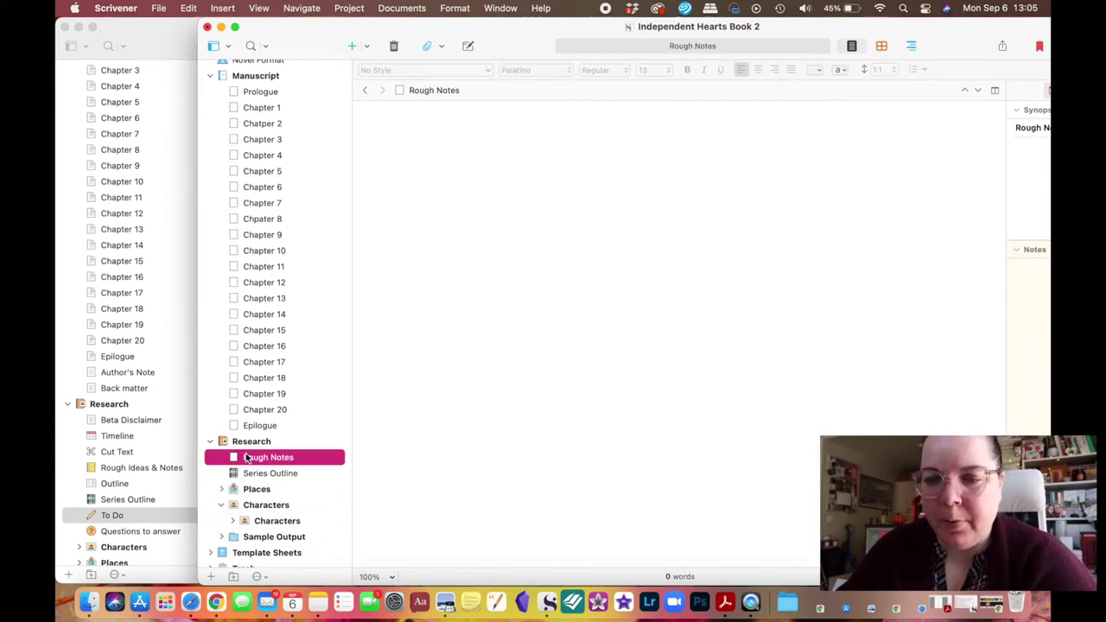
{"action": "right_click", "coordinate": [238, 461]}
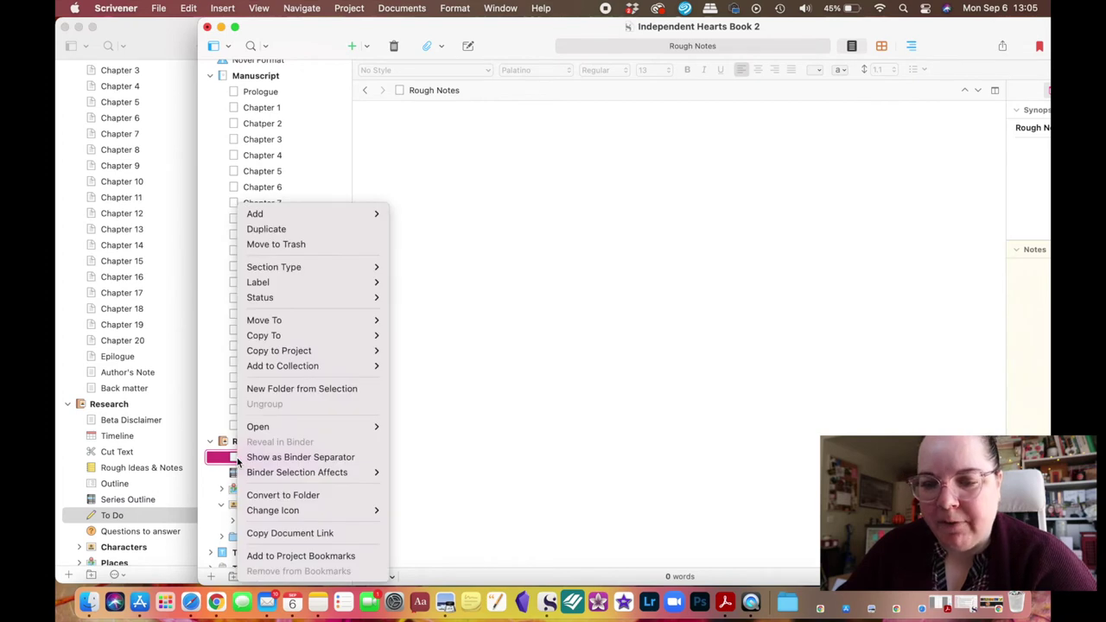
{"action": "mouse_move", "coordinate": [289, 512]}
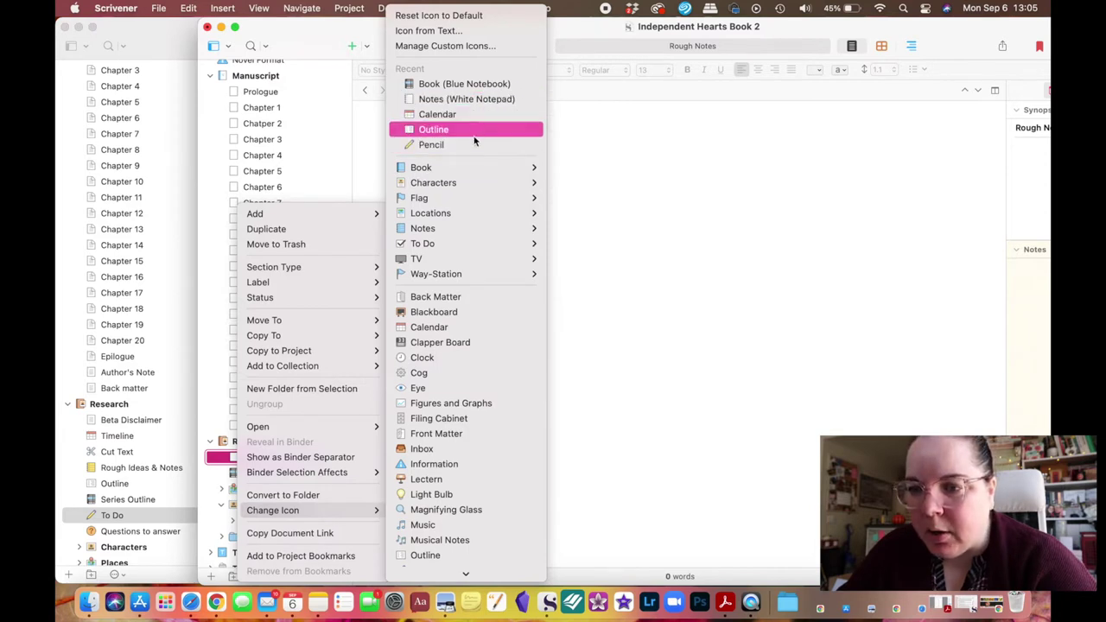
{"action": "mouse_move", "coordinate": [493, 231]}
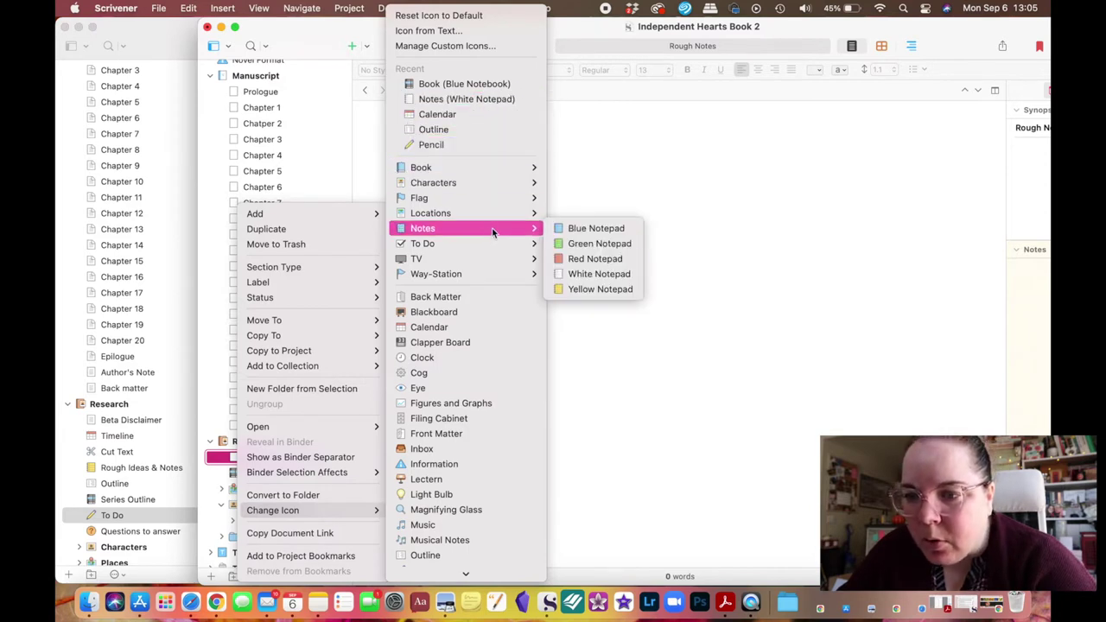
{"action": "left_click", "coordinate": [589, 288]}
{"action": "scroll", "coordinate": [249, 489], "scroll_direction": "down", "scroll_amount": 1}
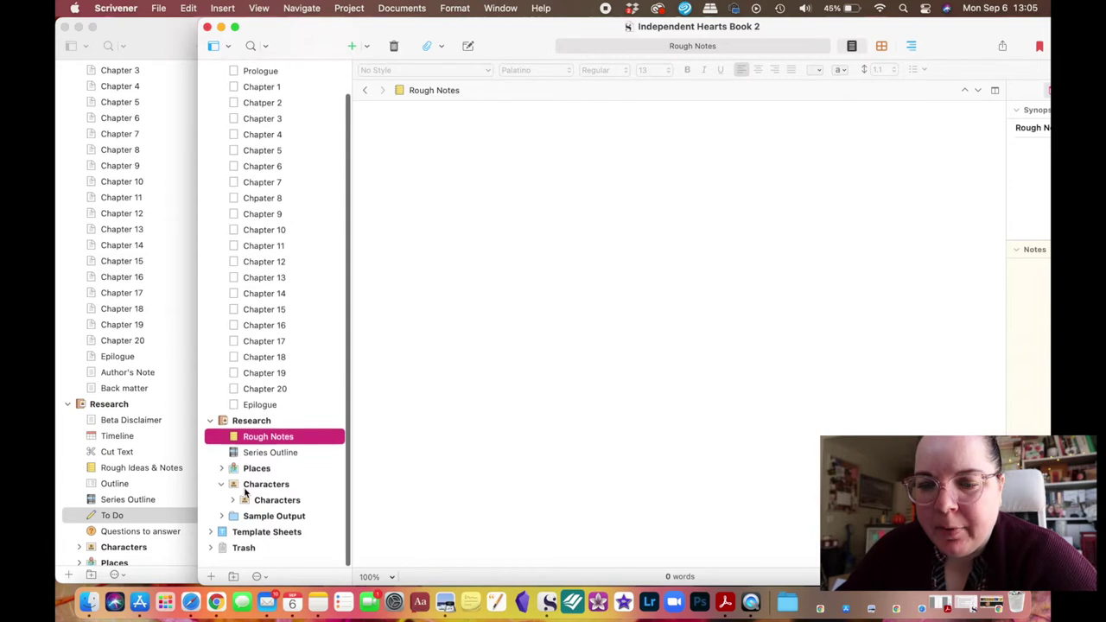
Move the nested Characters folder out of its parent Characters folder into Places, and move the emptied parent to the trash
{"action": "left_click", "coordinate": [222, 490]}
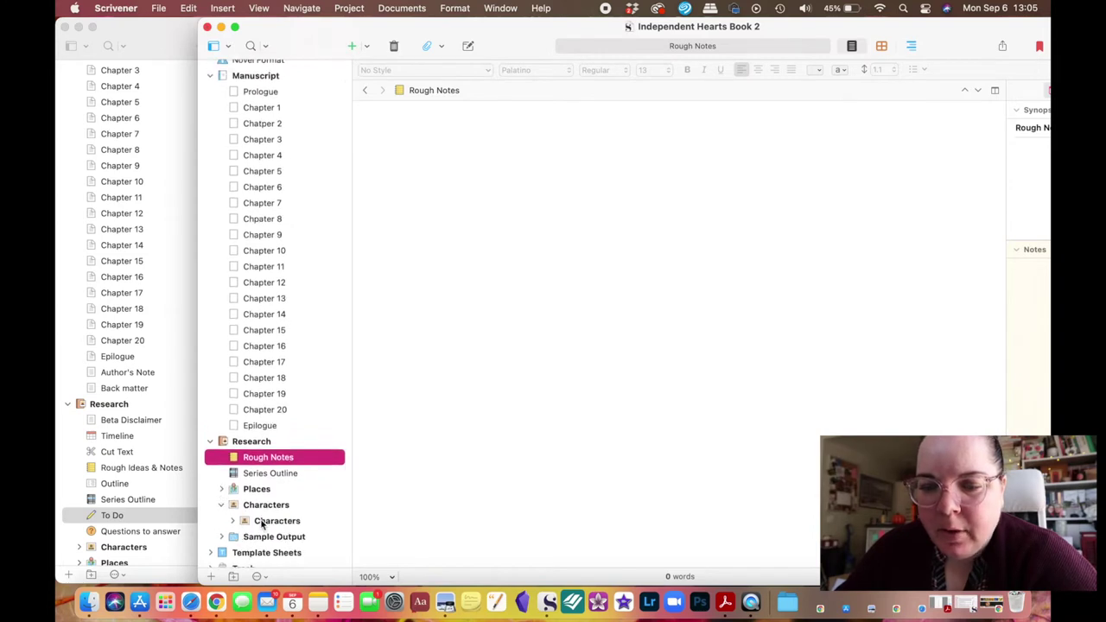
{"action": "left_click_drag", "start_coordinate": [262, 524], "coordinate": [246, 503]}
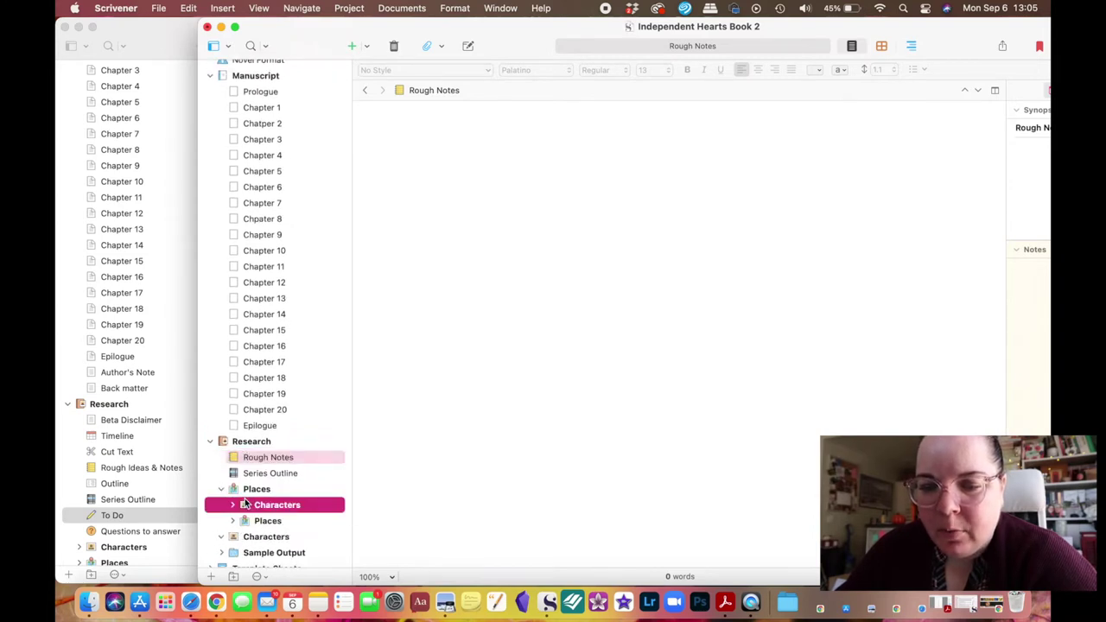
{"action": "left_click", "coordinate": [234, 538]}
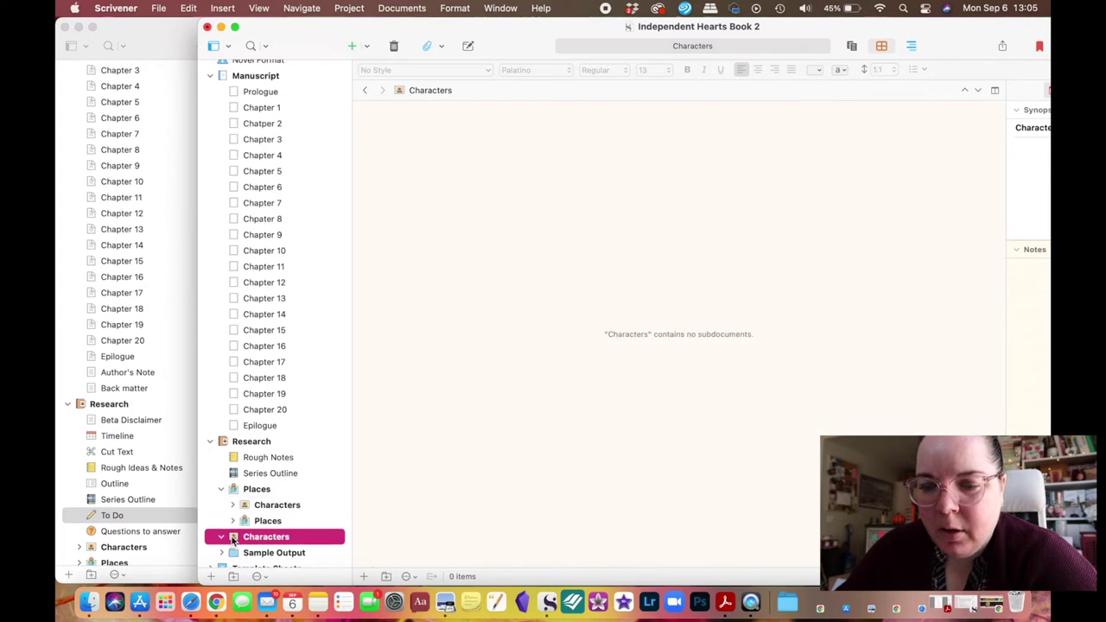
{"action": "right_click", "coordinate": [233, 537]}
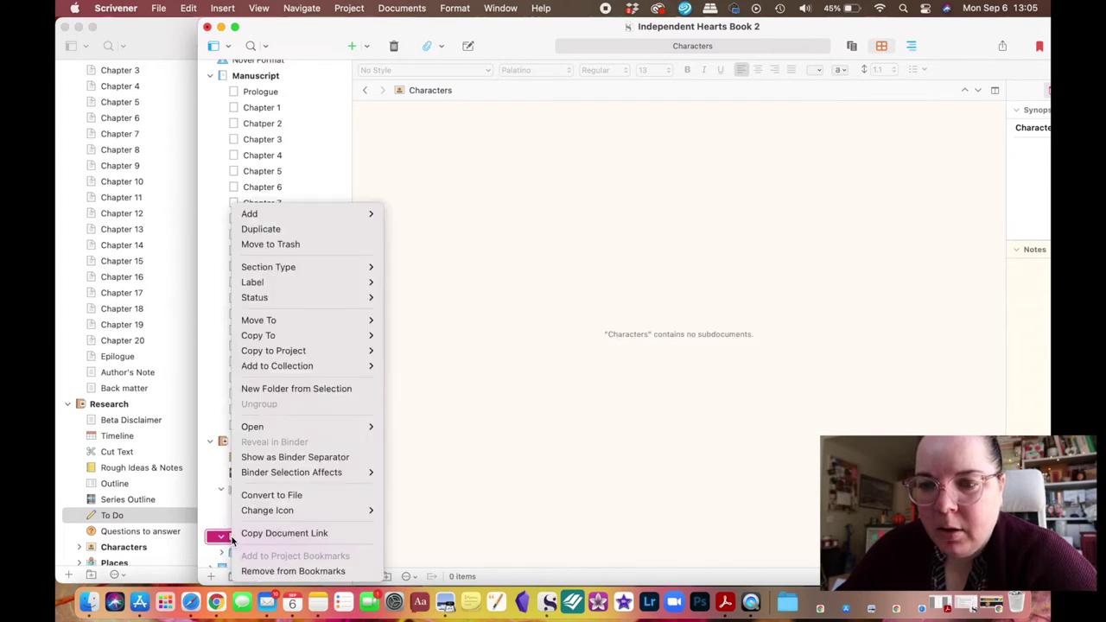
{"action": "left_click", "coordinate": [273, 246]}
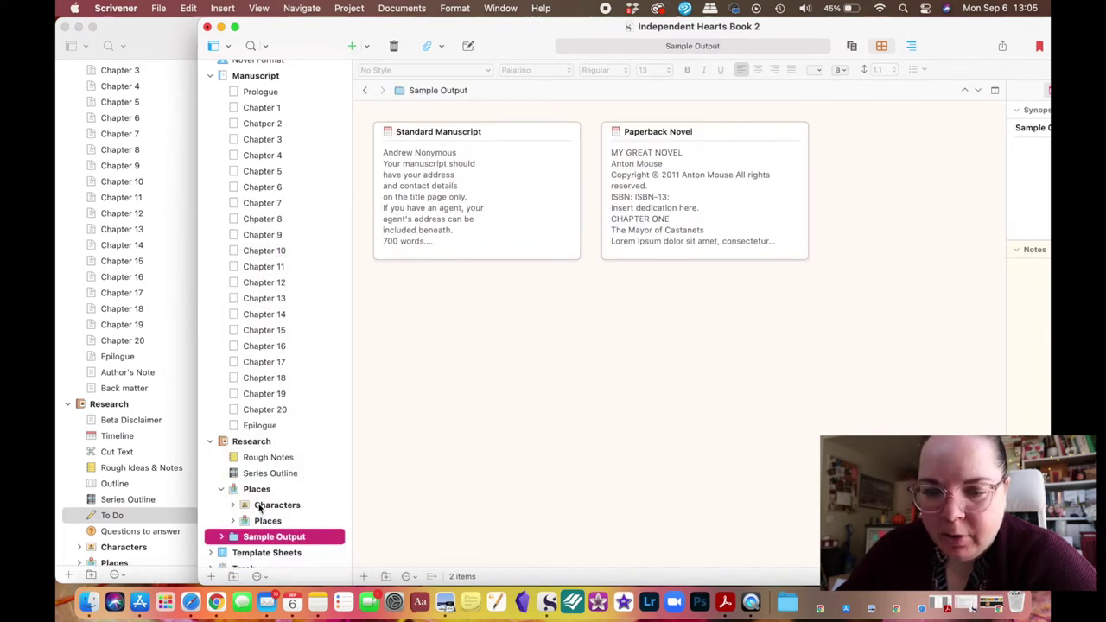
Move the nested Characters and Places folders directly under Research, and send the emptied outer Places folder to the trash
{"action": "mouse_move", "coordinate": [259, 509]}
{"action": "left_mouse_down"}
{"action": "mouse_move", "coordinate": [246, 484]}
{"action": "mouse_move", "coordinate": [256, 529]}
{"action": "mouse_move", "coordinate": [245, 510]}
{"action": "left_mouse_up"}
{"action": "left_click", "coordinate": [249, 521]}
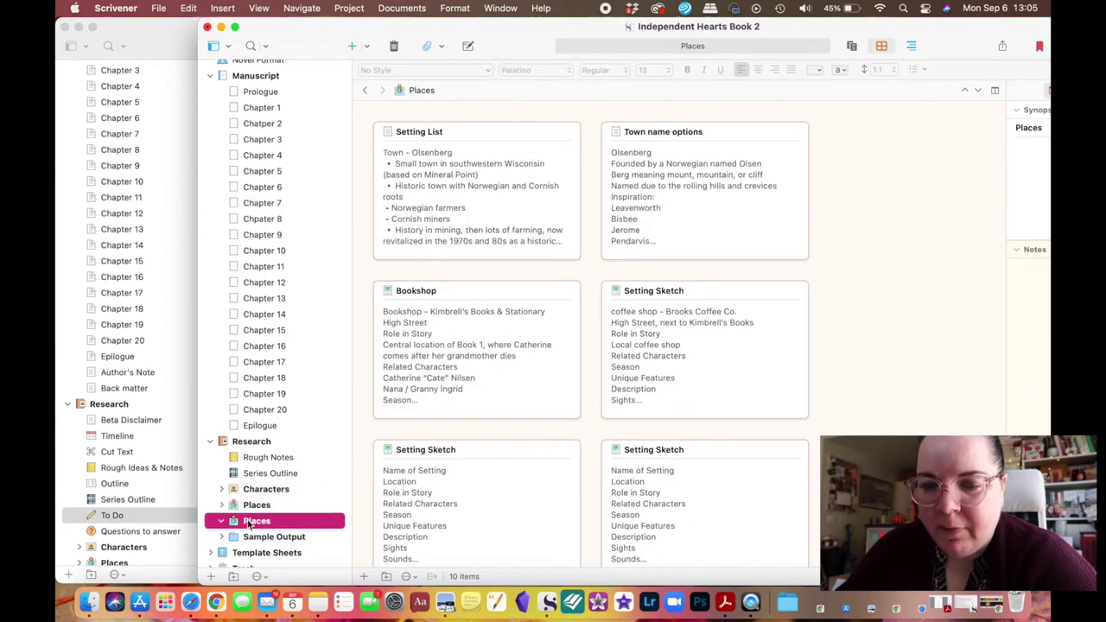
{"action": "right_click", "coordinate": [248, 521]}
{"action": "left_click", "coordinate": [273, 243]}
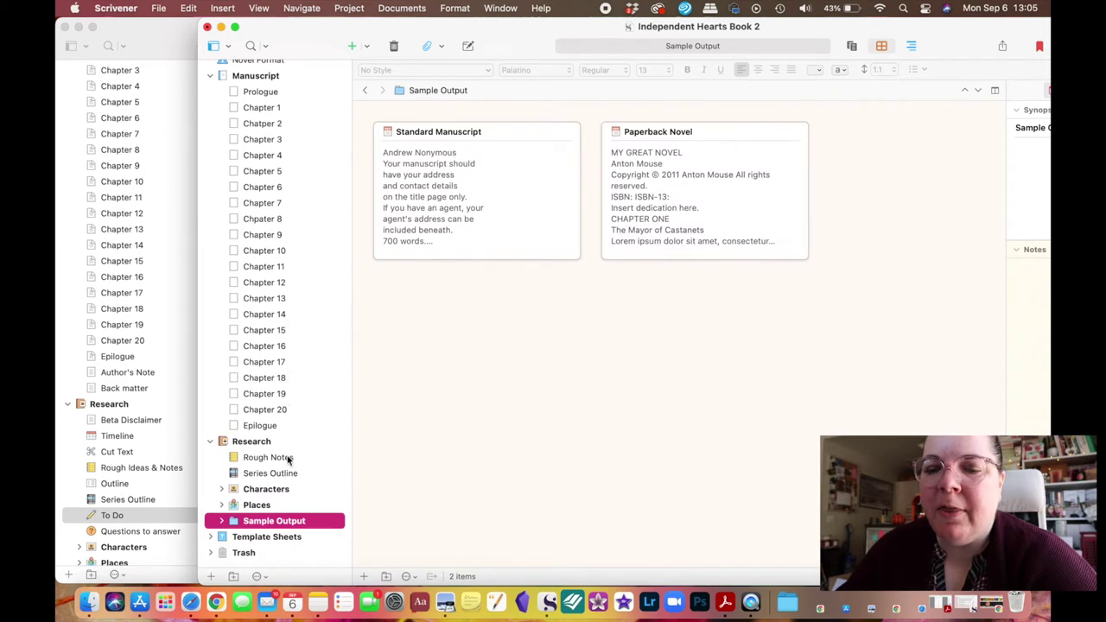
Look through the discarded items in the Trash, including the options for the old Chapter folder
{"action": "left_click", "coordinate": [245, 555]}
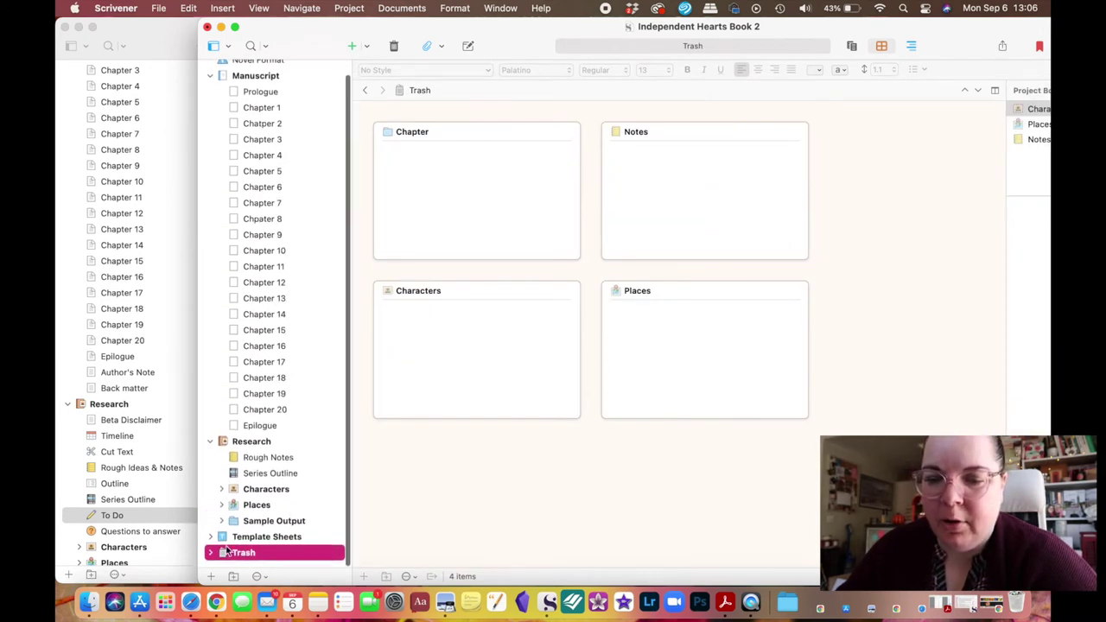
{"action": "left_click", "coordinate": [210, 552]}
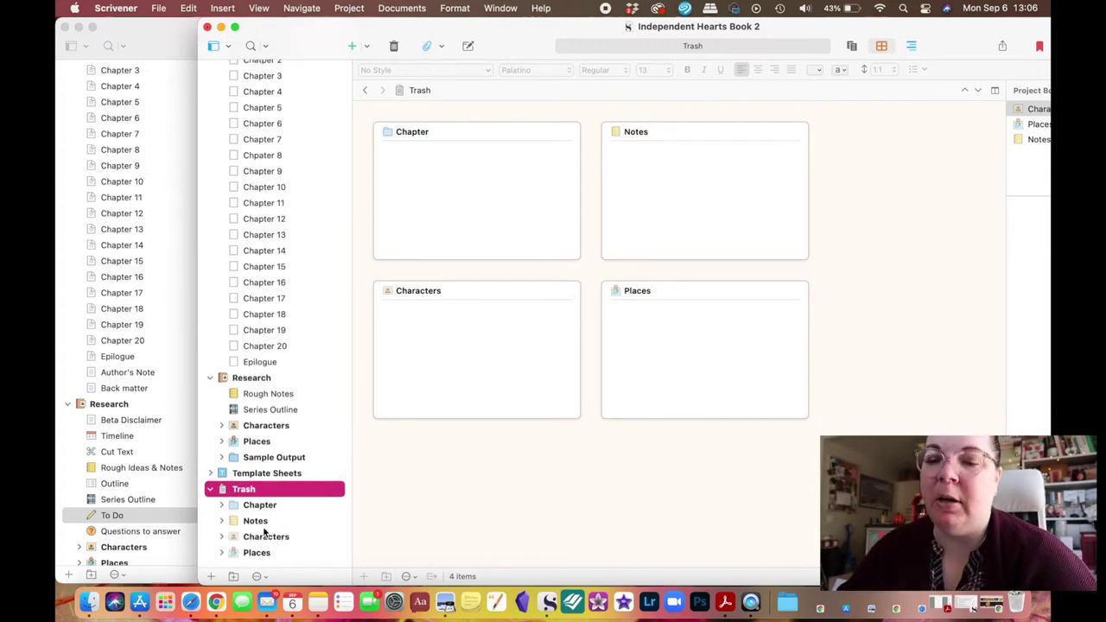
{"action": "right_click", "coordinate": [264, 508]}
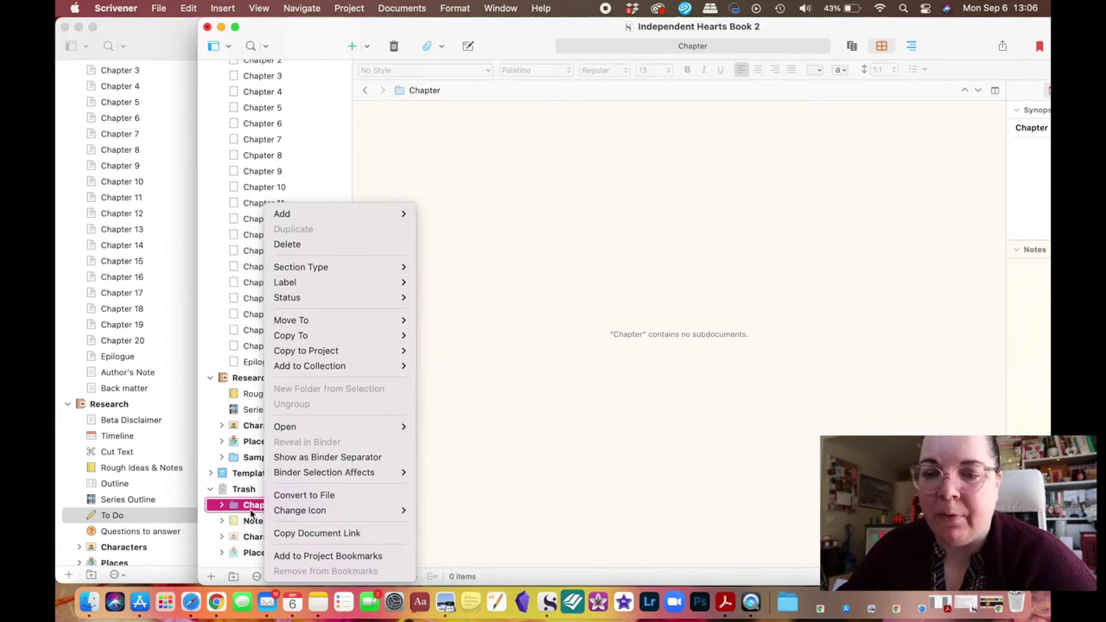
{"action": "left_click", "coordinate": [207, 523]}
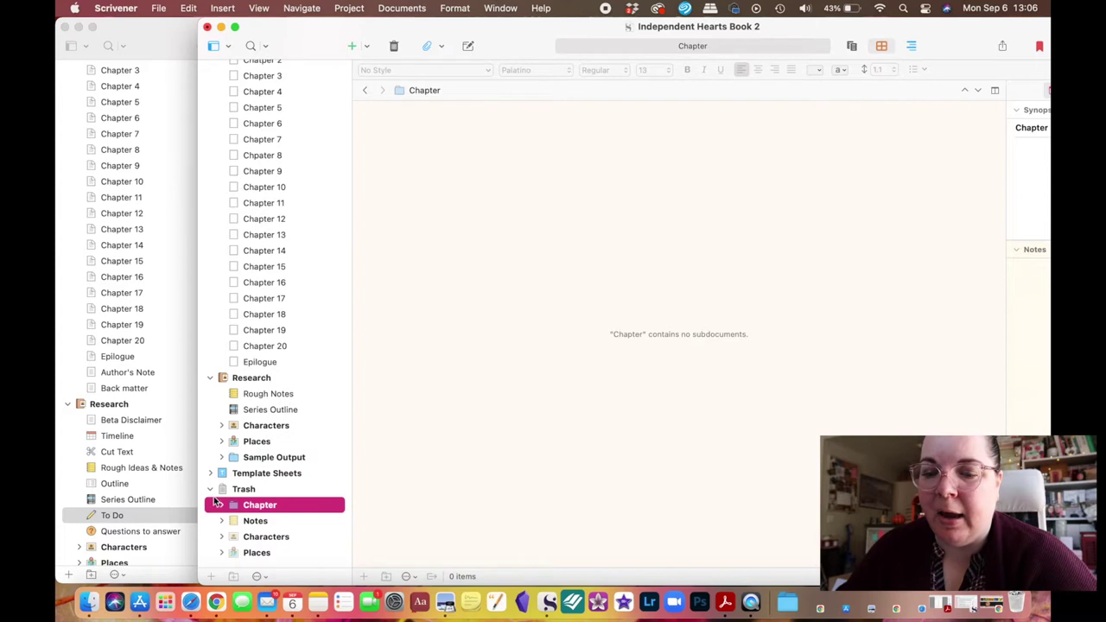
{"action": "left_click", "coordinate": [210, 490]}
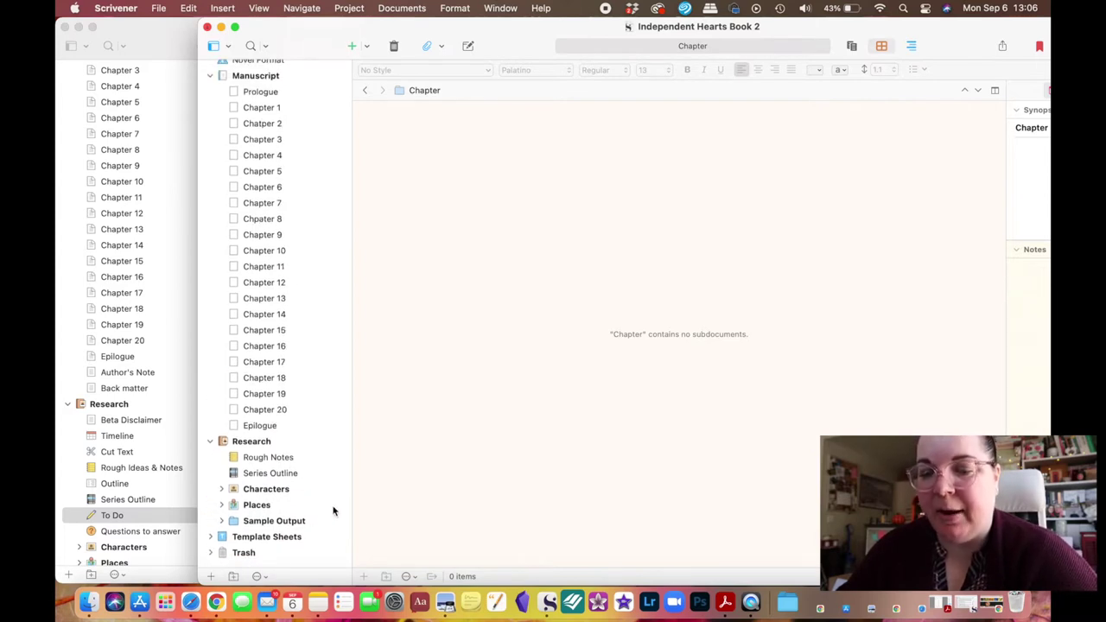
Add a new document named Timeline to the Research folder
{"action": "left_click", "coordinate": [270, 442]}
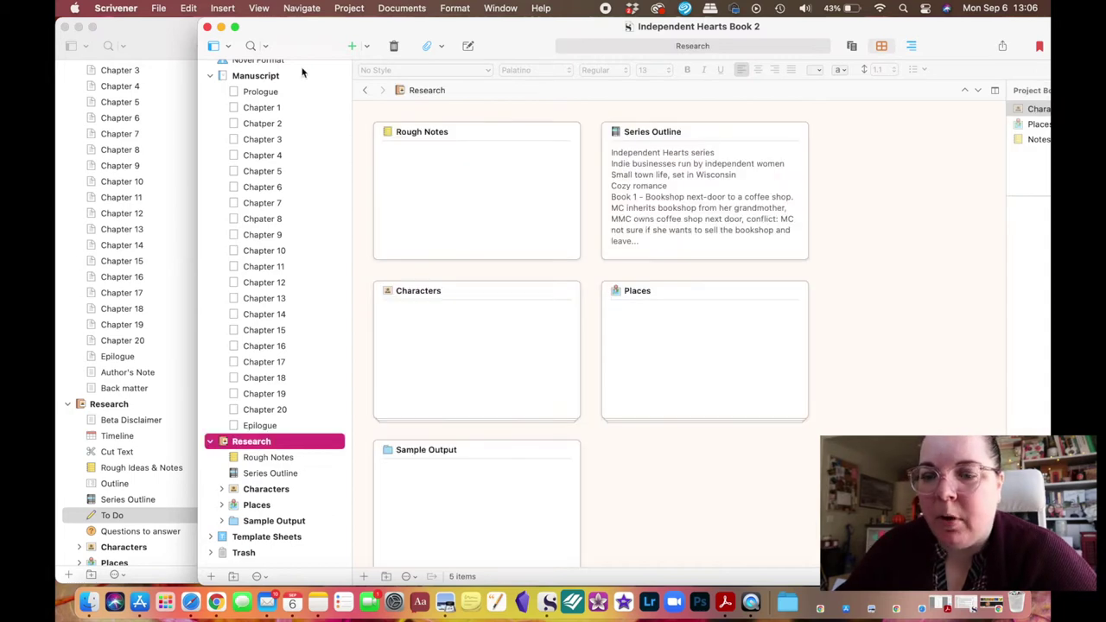
{"action": "left_click", "coordinate": [352, 48]}
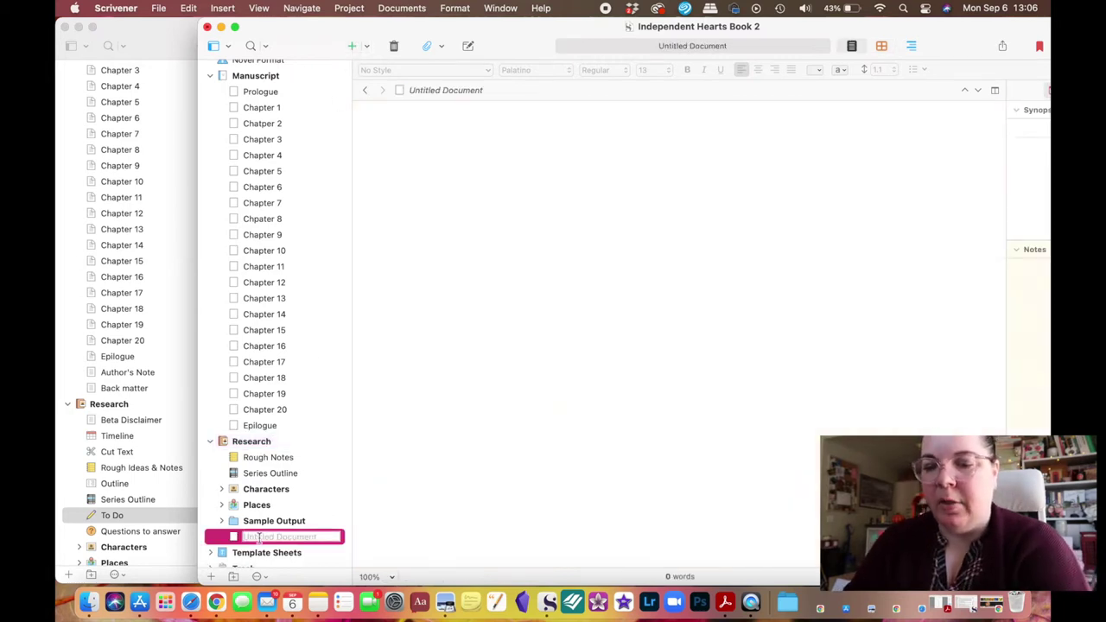
{"action": "type", "text": "Tin"}
{"action": "key", "text": "BackSpace"}
{"action": "type", "text": "meline"}
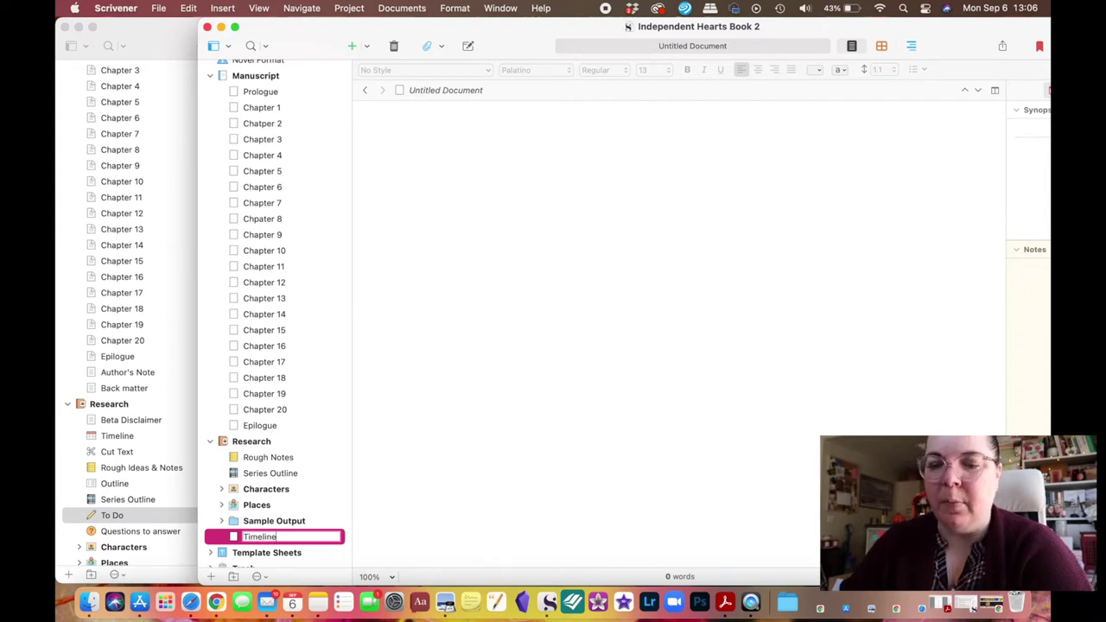
{"action": "key", "text": "Return"}
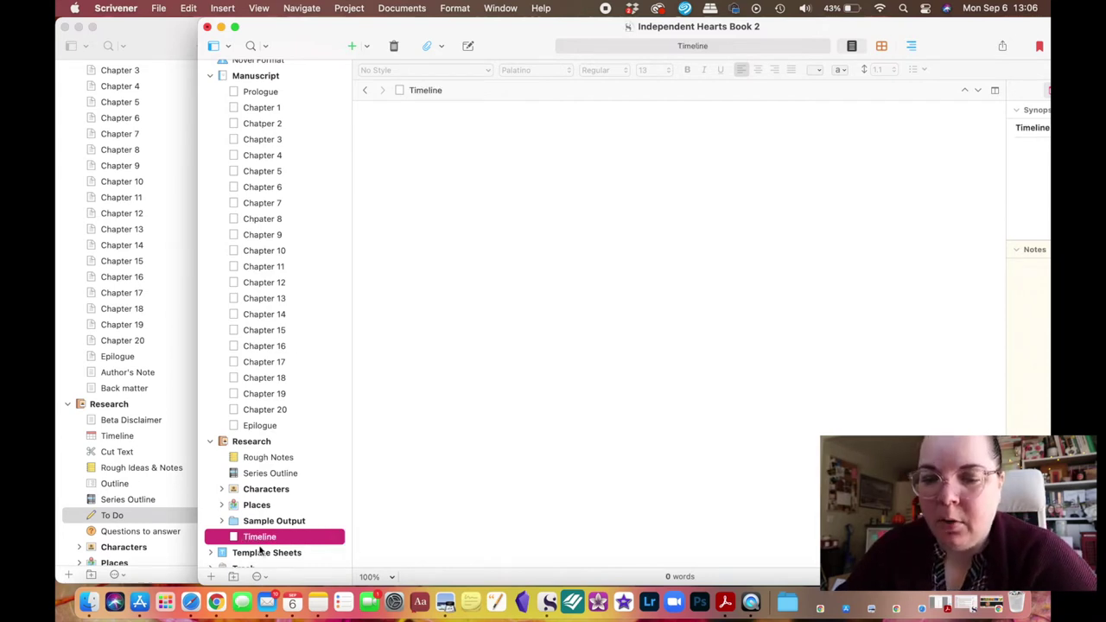
Give the Timeline document the Calendar icon and move it directly below Rough Notes
{"action": "right_click", "coordinate": [248, 540]}
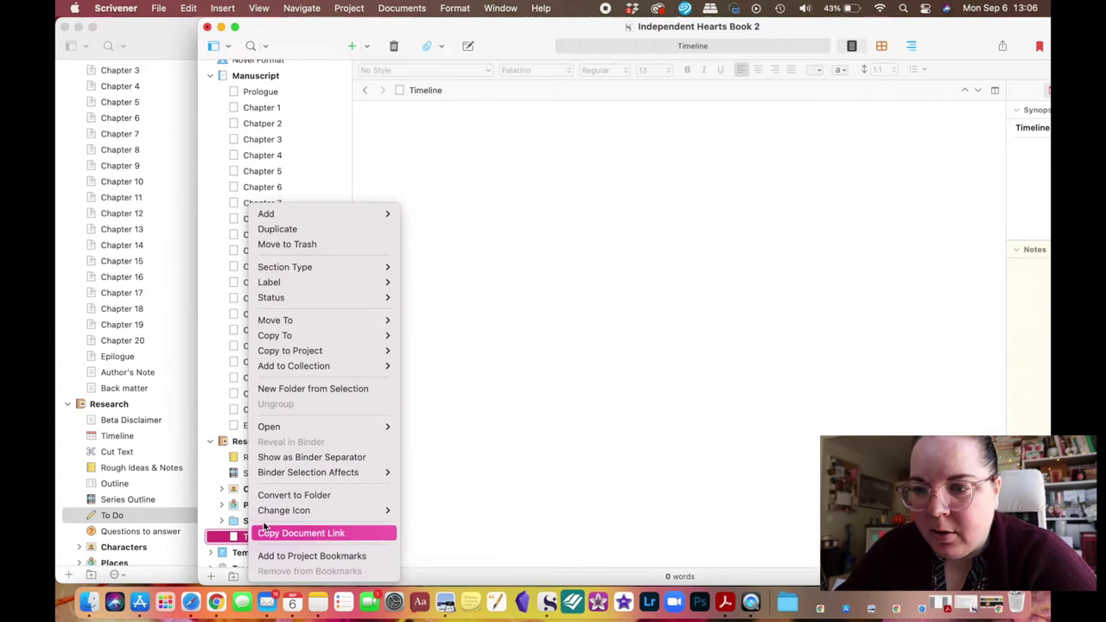
{"action": "mouse_move", "coordinate": [278, 514]}
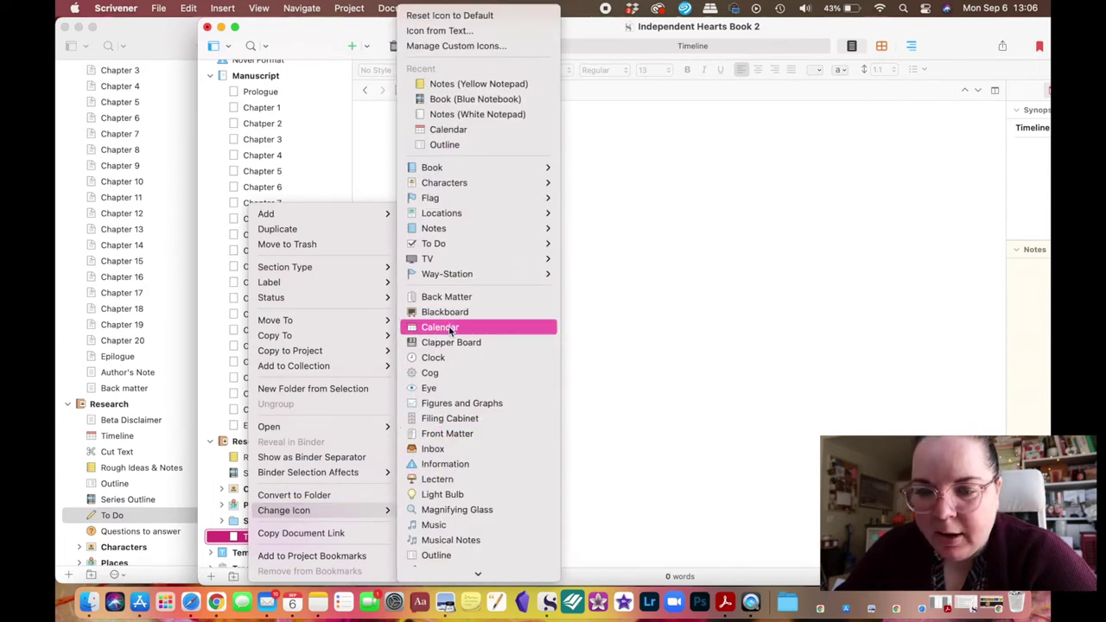
{"action": "left_click", "coordinate": [441, 327]}
{"action": "left_click_drag", "start_coordinate": [277, 532], "coordinate": [270, 468]}
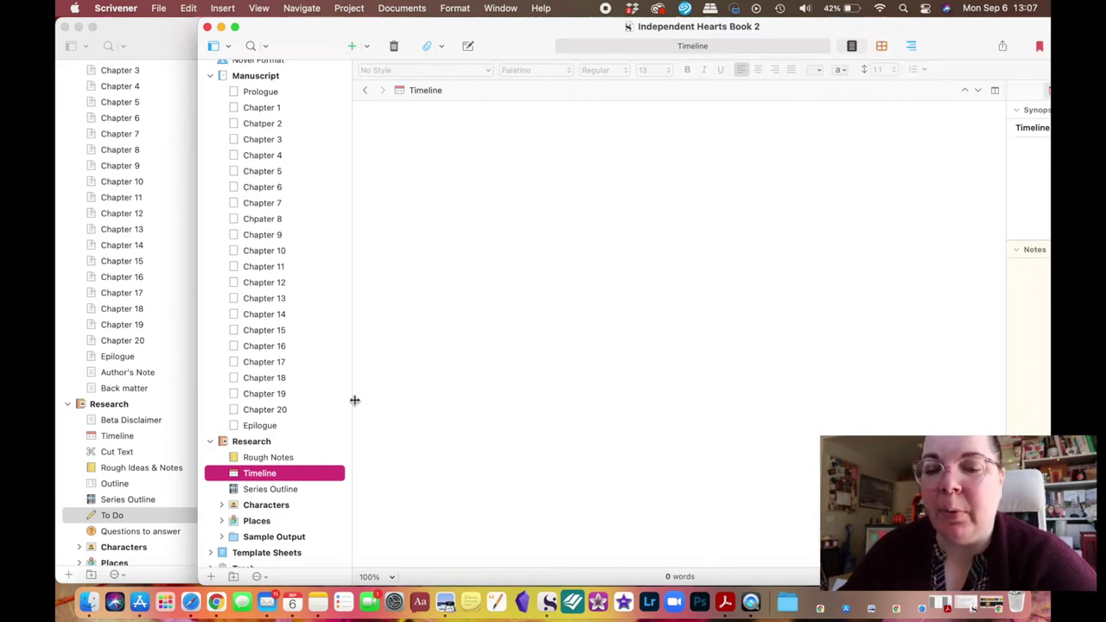
Add a document named Outline below Timeline in Research and give it the Outline icon
{"action": "left_click", "coordinate": [351, 48]}
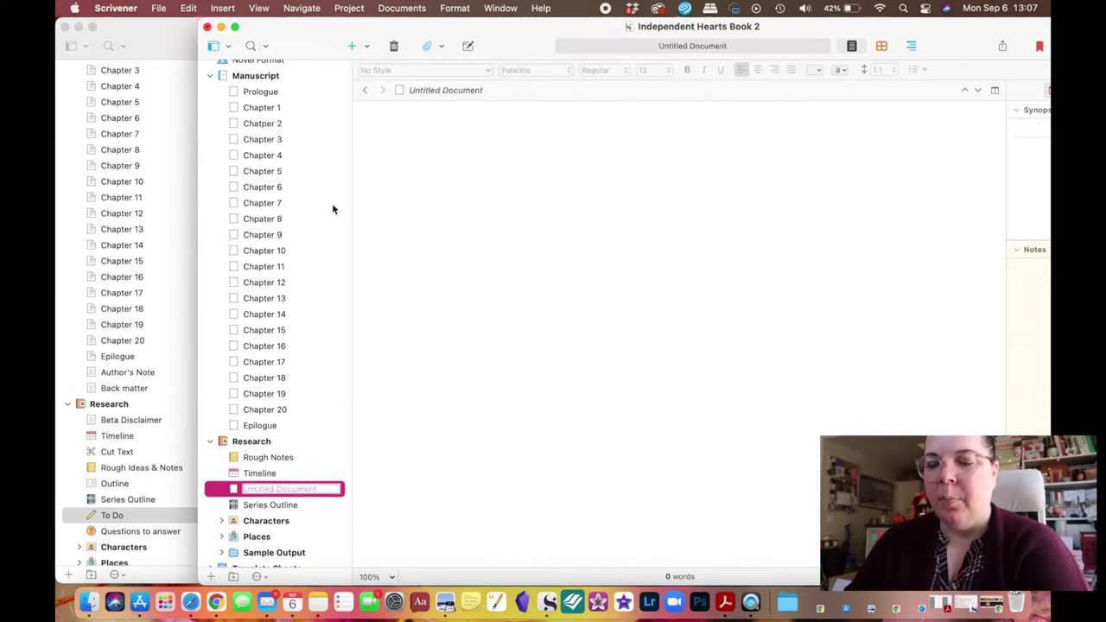
{"action": "type", "text": "Outline"}
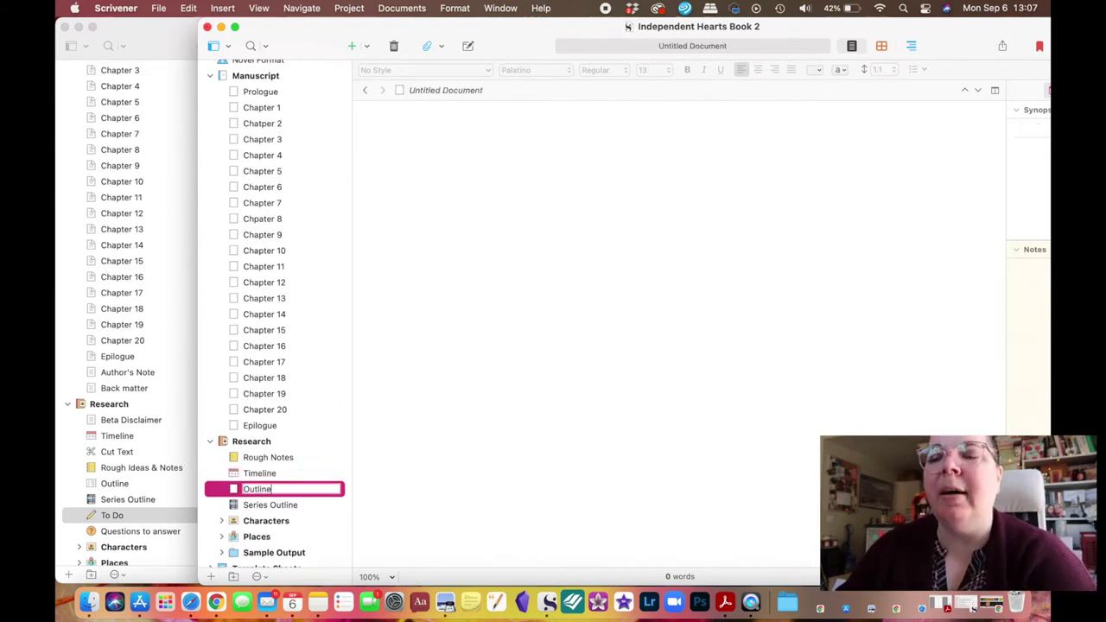
{"action": "key", "text": "Return"}
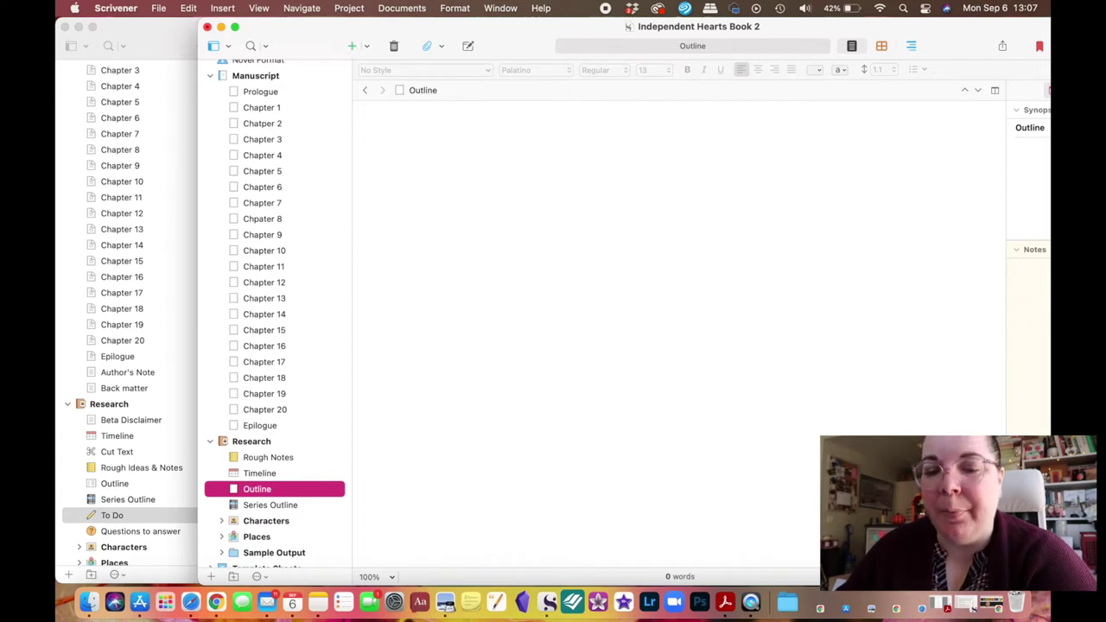
{"action": "right_click", "coordinate": [276, 489]}
{"action": "mouse_move", "coordinate": [308, 513]}
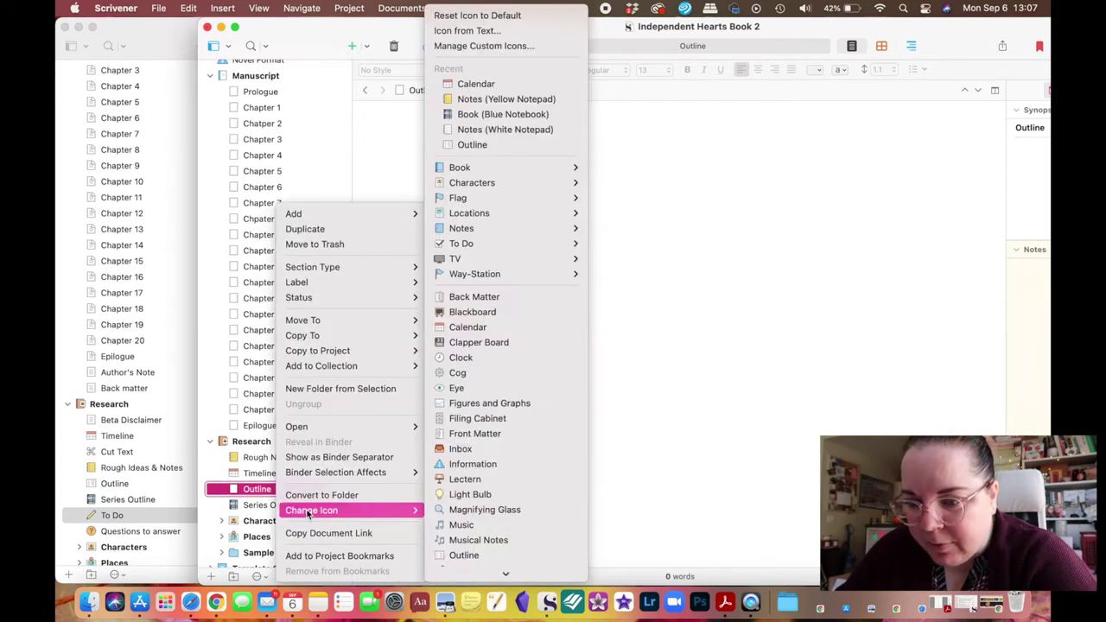
{"action": "left_click", "coordinate": [478, 145]}
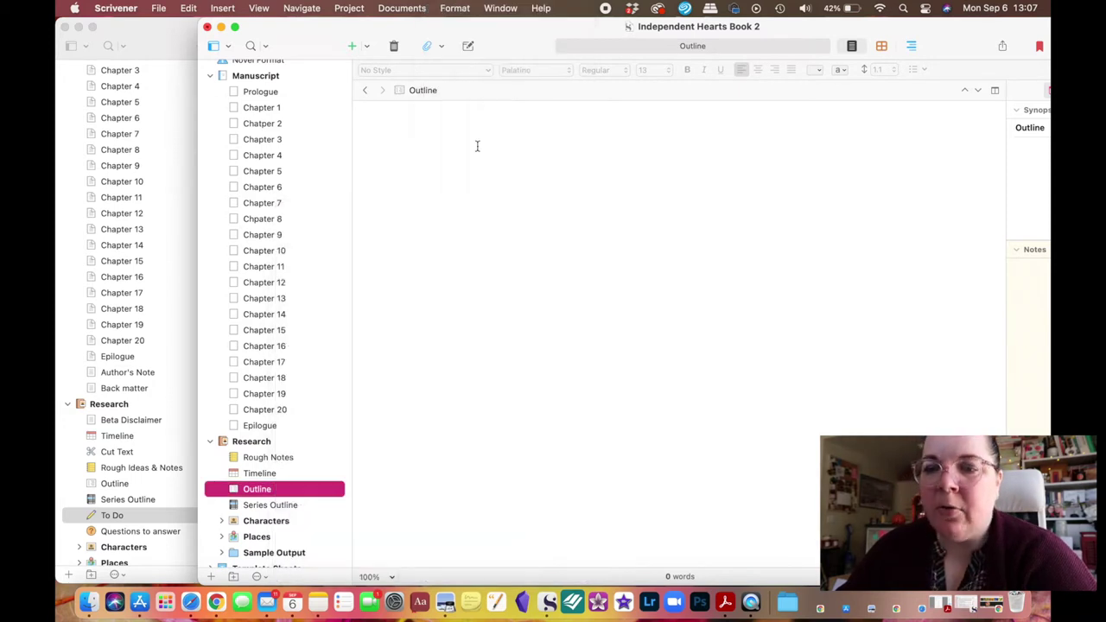
{"action": "left_click", "coordinate": [487, 467]}
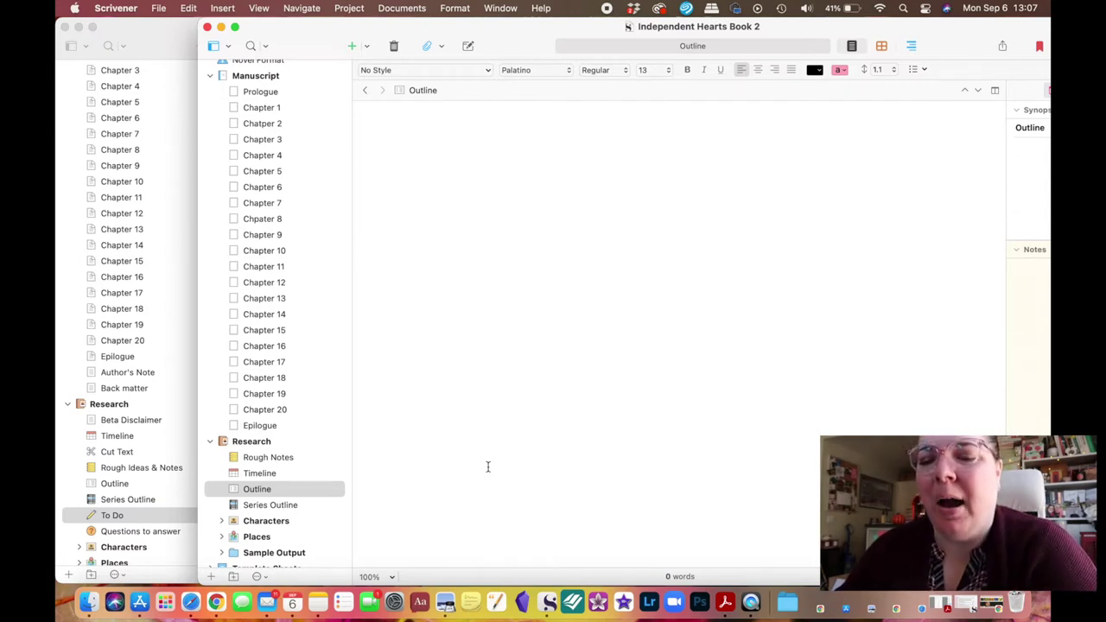
Add a document named To Do below Outline in Research and give it the Pencil icon
{"action": "scroll", "coordinate": [285, 408], "scroll_direction": "down", "scroll_amount": 2}
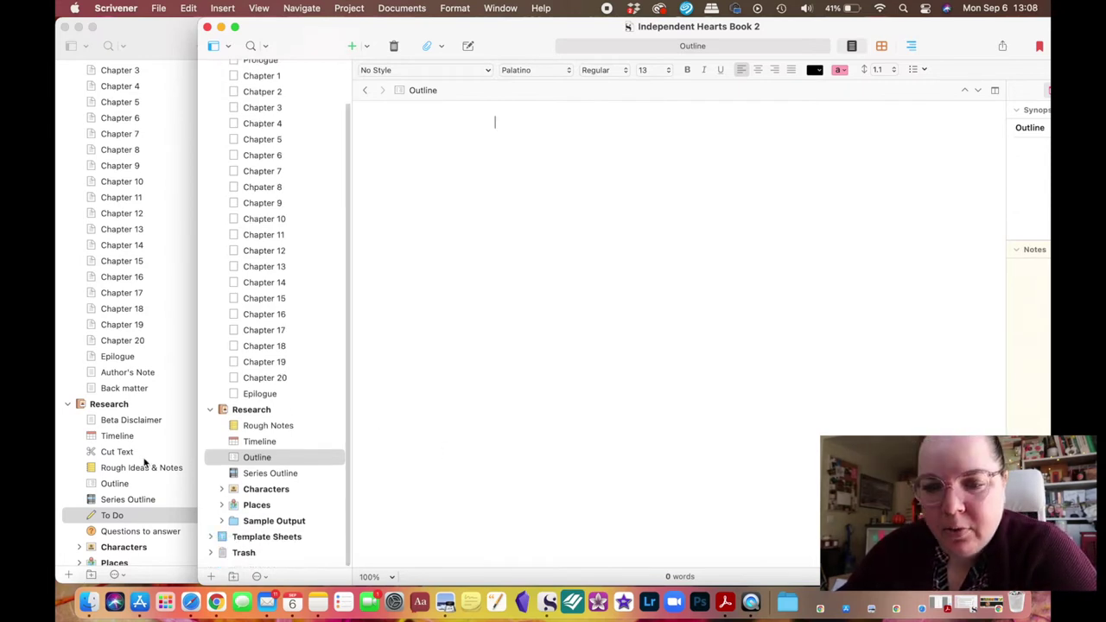
{"action": "scroll", "coordinate": [146, 463], "scroll_direction": "down", "scroll_amount": 2}
{"action": "scroll", "coordinate": [145, 463], "scroll_direction": "down", "scroll_amount": 2}
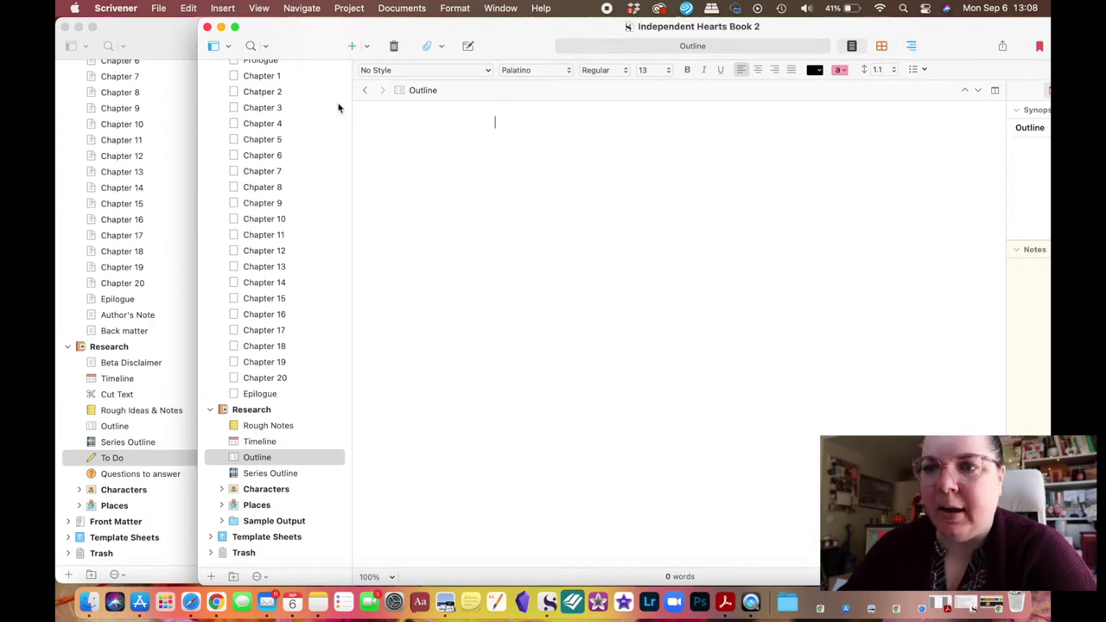
{"action": "left_click", "coordinate": [352, 47]}
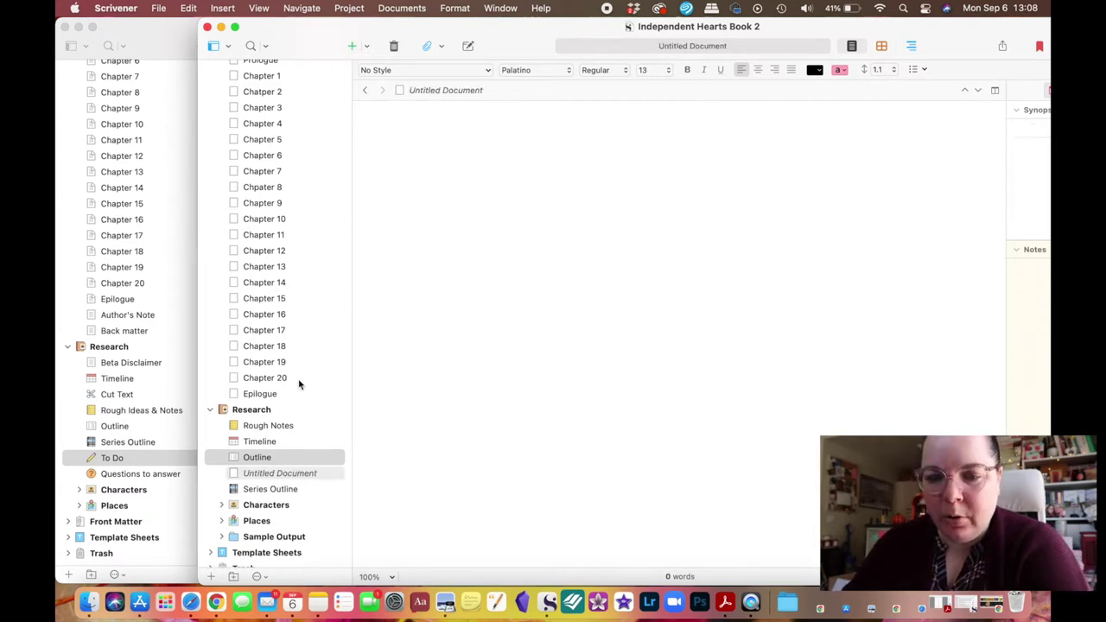
{"action": "type", "text": "To Do"}
{"action": "key", "text": "Return"}
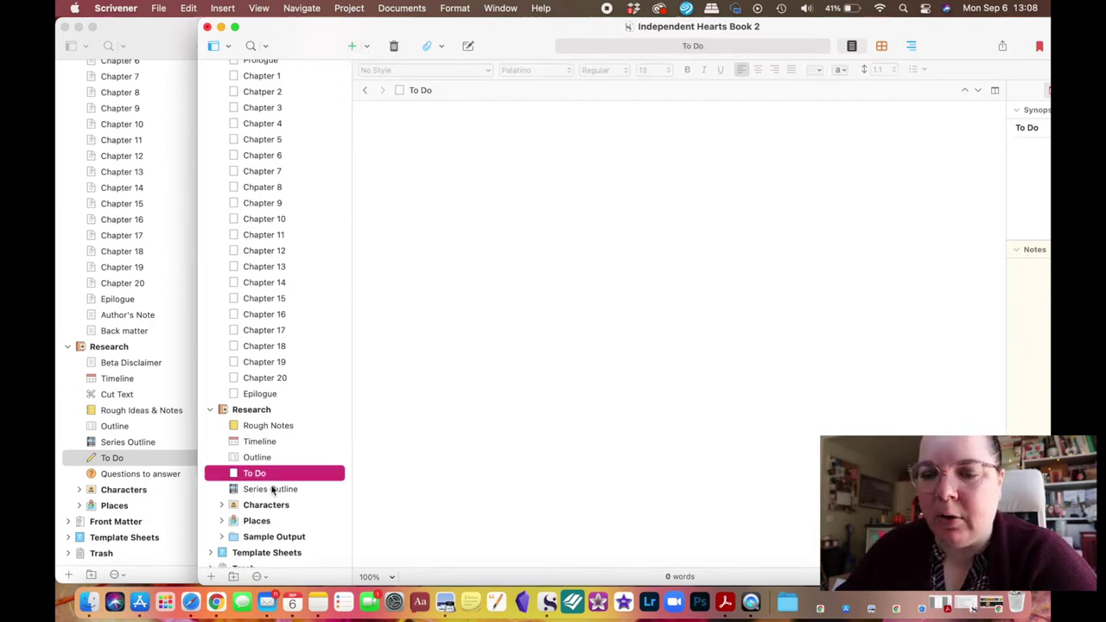
{"action": "right_click", "coordinate": [275, 478]}
{"action": "mouse_move", "coordinate": [381, 510]}
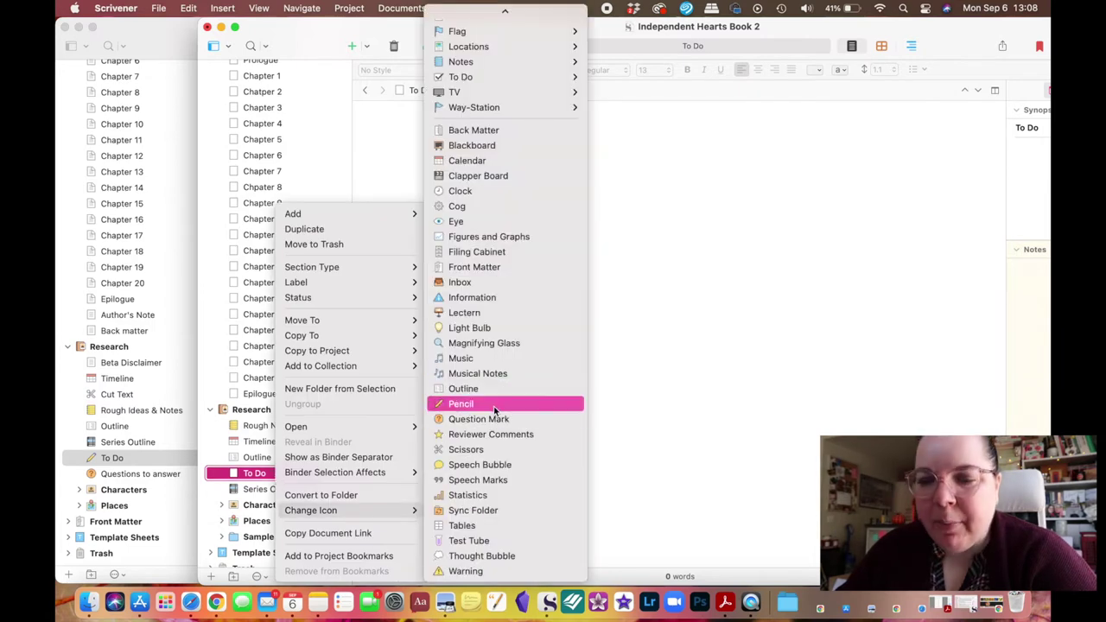
{"action": "left_click", "coordinate": [494, 404]}
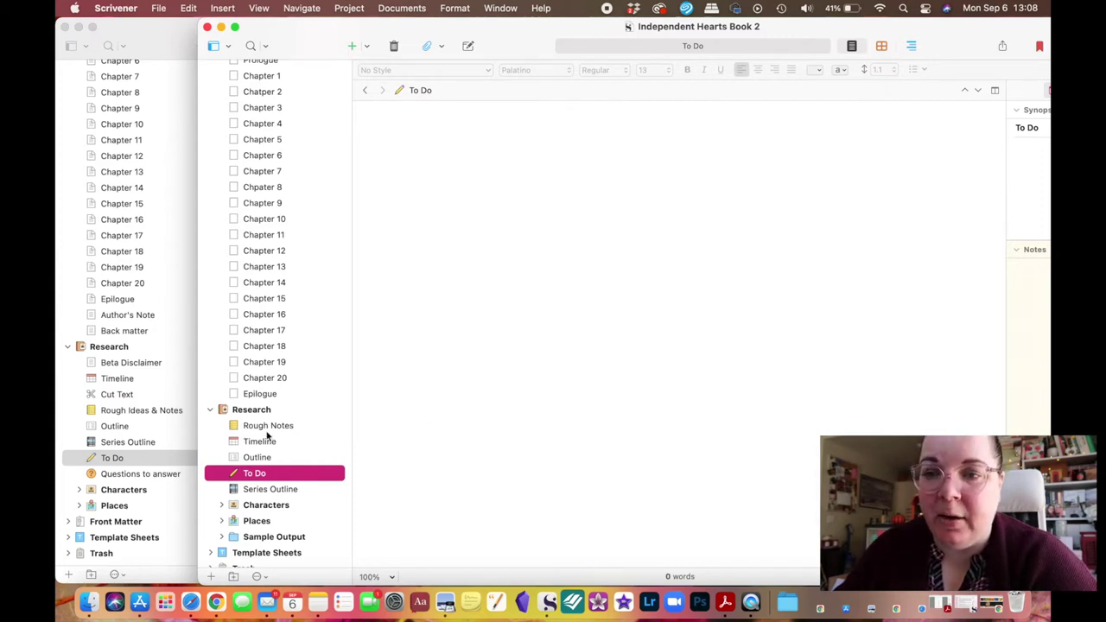
Add a document named Questions to Answer below To Do in the Research folder
{"action": "left_click", "coordinate": [352, 46]}
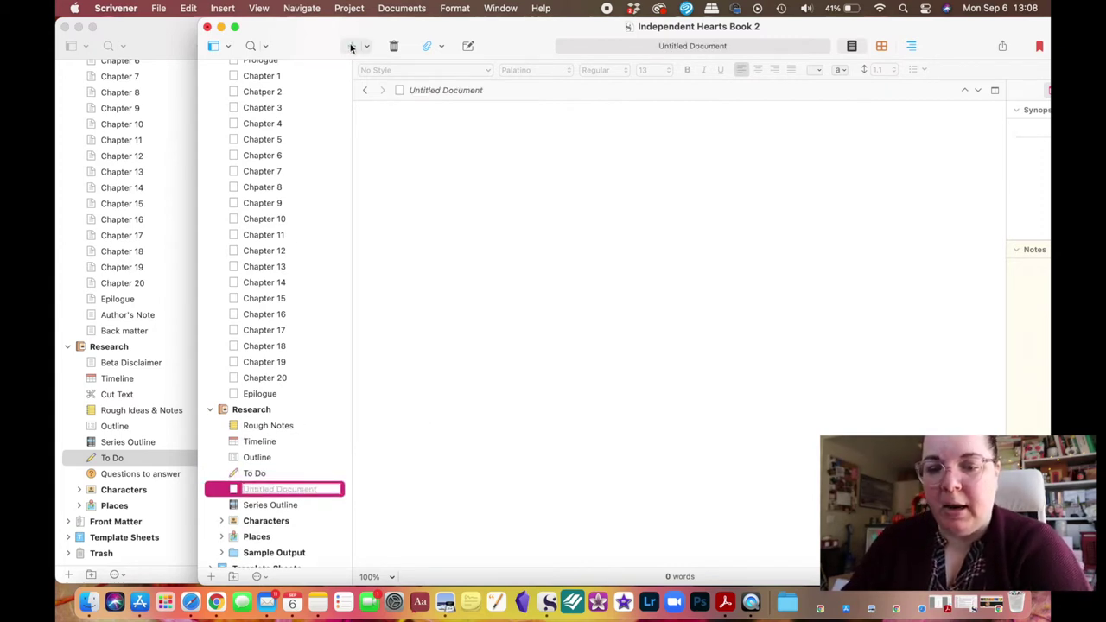
{"action": "type", "text": "Querstions"}
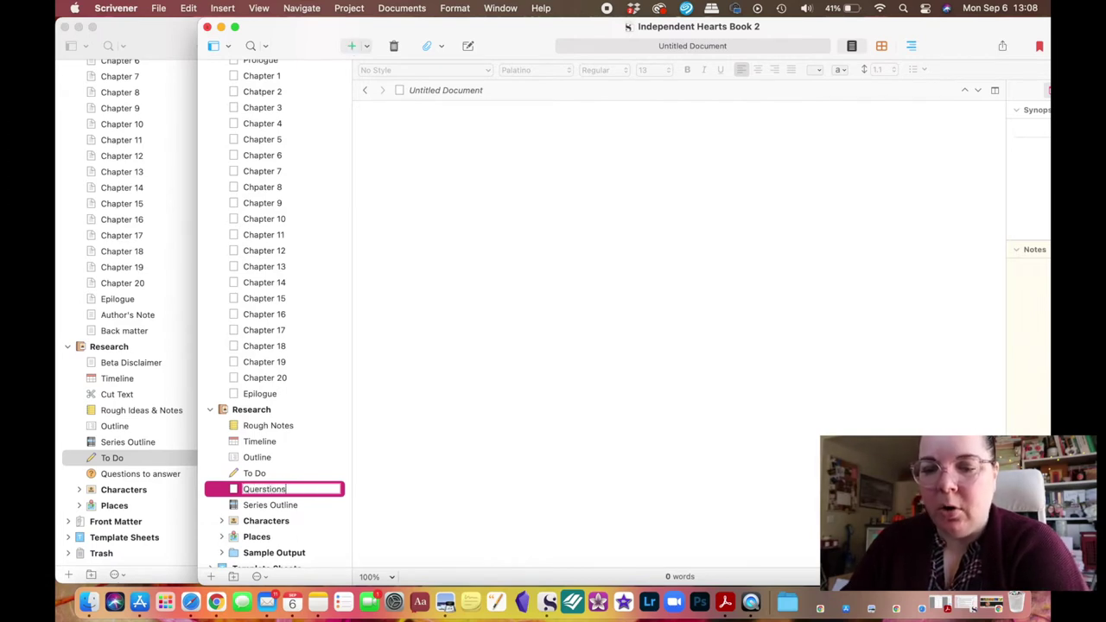
{"action": "type", "text": " t"}
{"action": "key", "text": "BackSpace"}
{"action": "key", "text": "BackSpace"}
{"action": "key", "text": "BackSpace"}
{"action": "key", "text": "BackSpace"}
{"action": "key", "text": "BackSpace"}
{"action": "key", "text": "BackSpace"}
{"action": "key", "text": "BackSpace"}
{"action": "key", "text": "BackSpace"}
{"action": "key", "text": "BackSpace"}
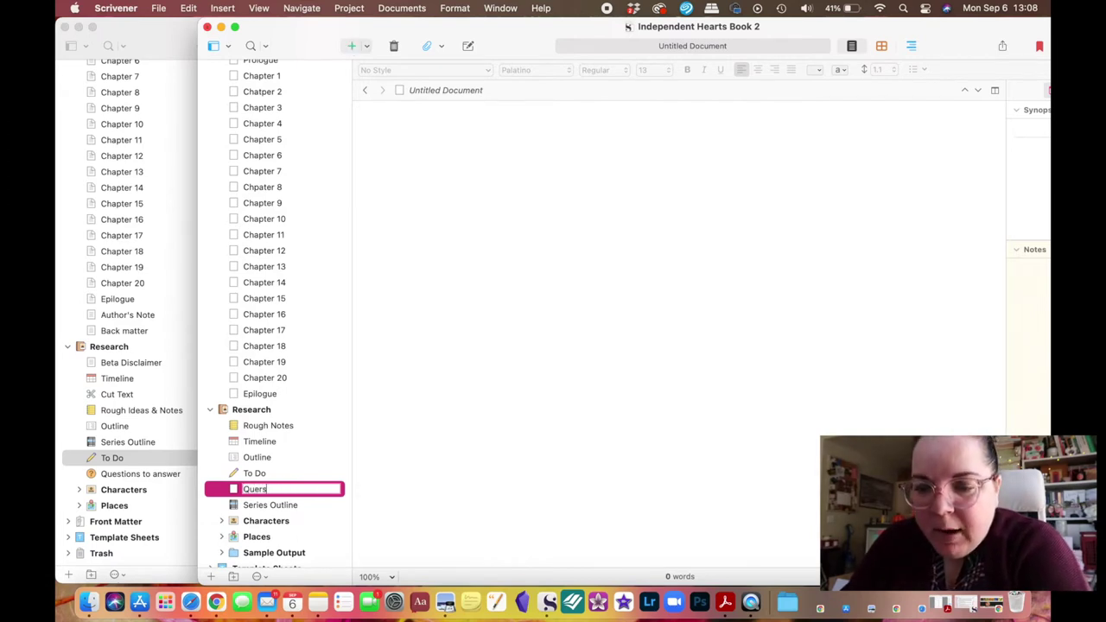
{"action": "type", "text": "stions to "}
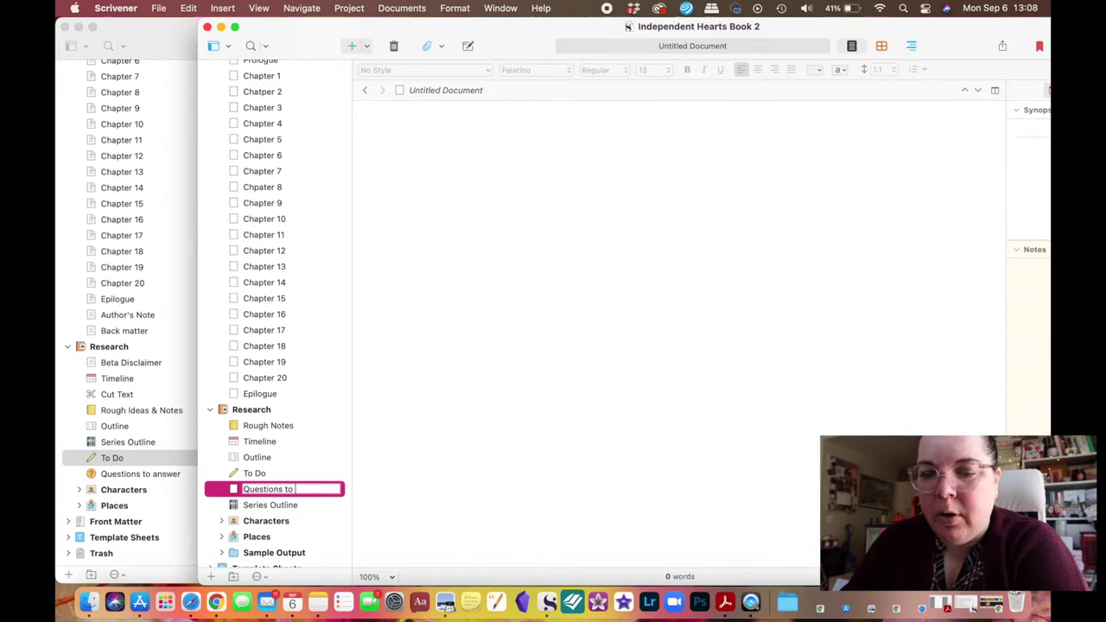
{"action": "type", "text": "Andswer"}
{"action": "key", "text": "Return"}
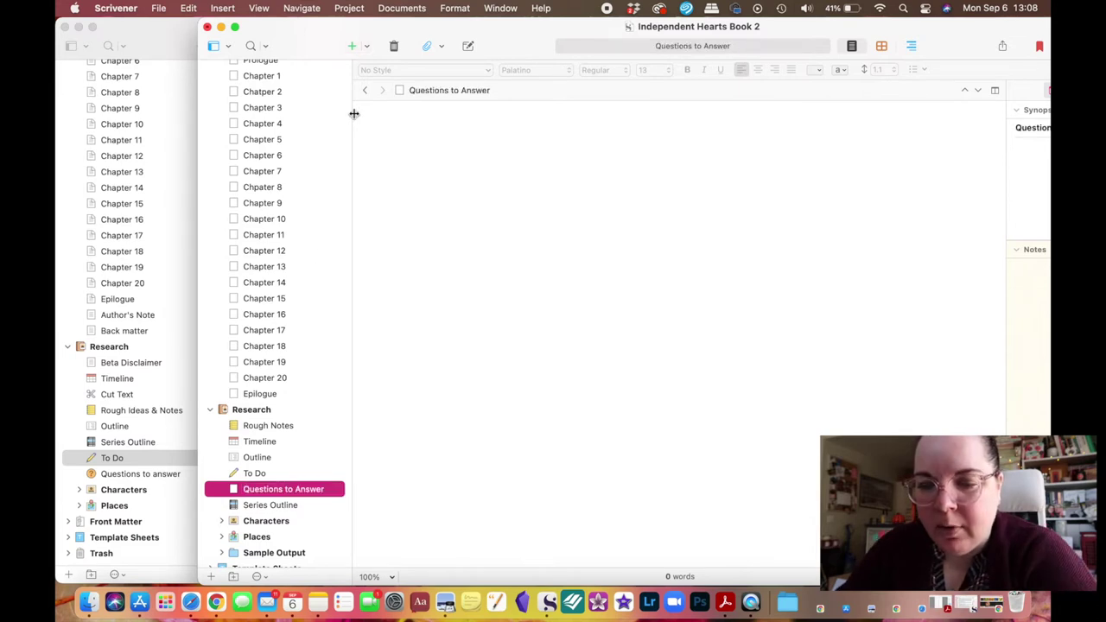
Give the Questions to Answer document the Question Mark icon
{"action": "right_click", "coordinate": [285, 497]}
{"action": "mouse_move", "coordinate": [328, 510]}
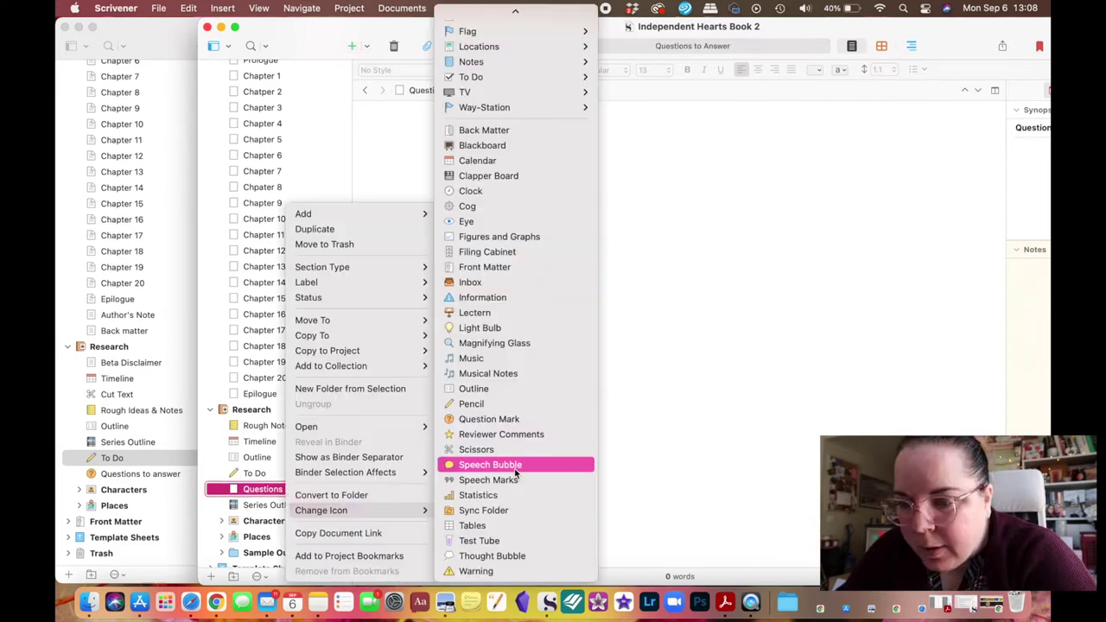
{"action": "left_click", "coordinate": [505, 421]}
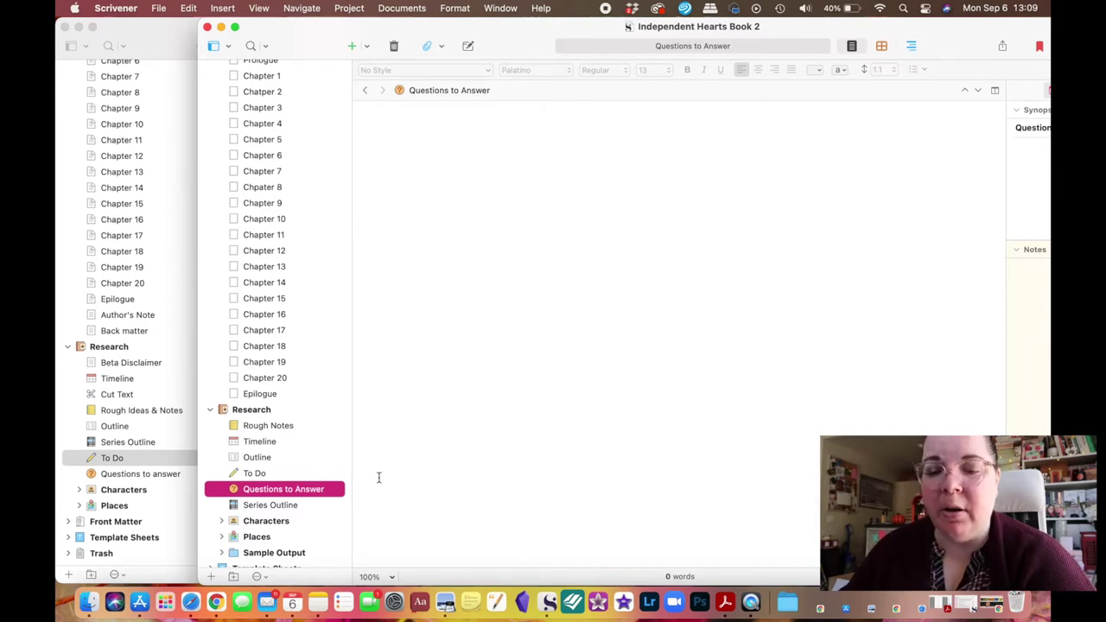
Add a document named Cut Text below Questions to Answer in Research and give it the Scissors icon
{"action": "scroll", "coordinate": [253, 418], "scroll_direction": "down", "scroll_amount": 2}
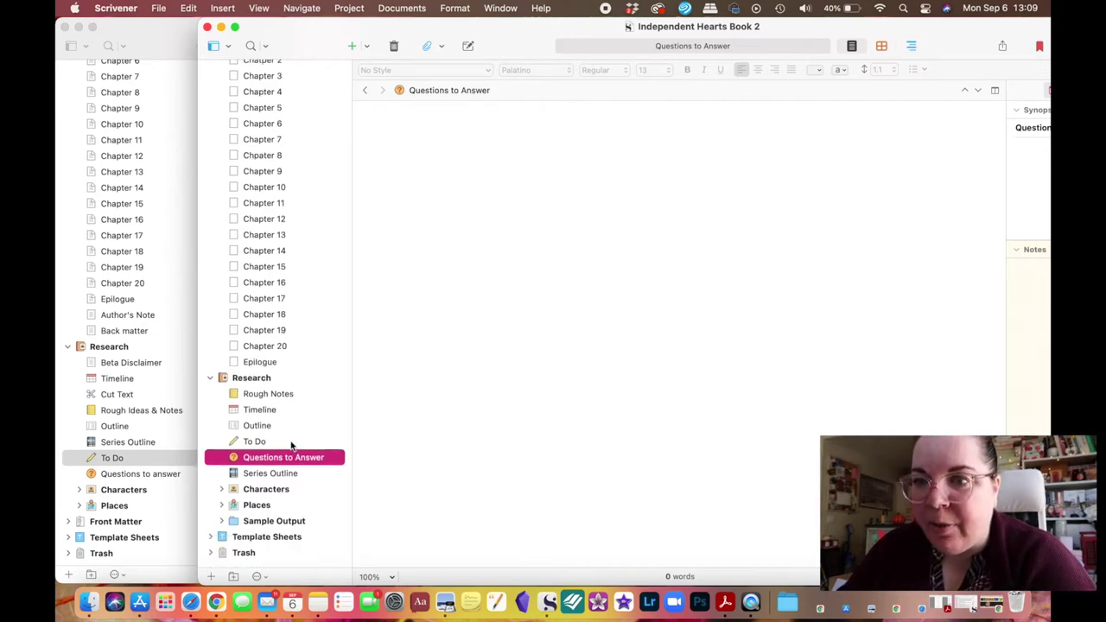
{"action": "left_click", "coordinate": [351, 48]}
{"action": "type", "text": "Cut Text"}
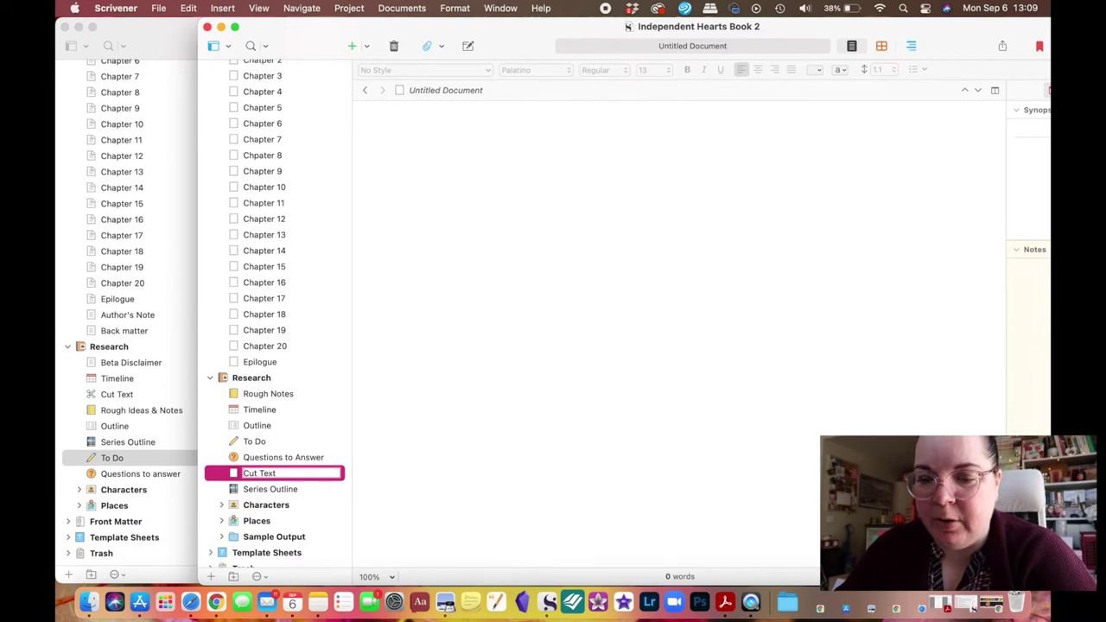
{"action": "key", "text": "Return"}
{"action": "right_click", "coordinate": [285, 474]}
{"action": "mouse_move", "coordinate": [330, 510]}
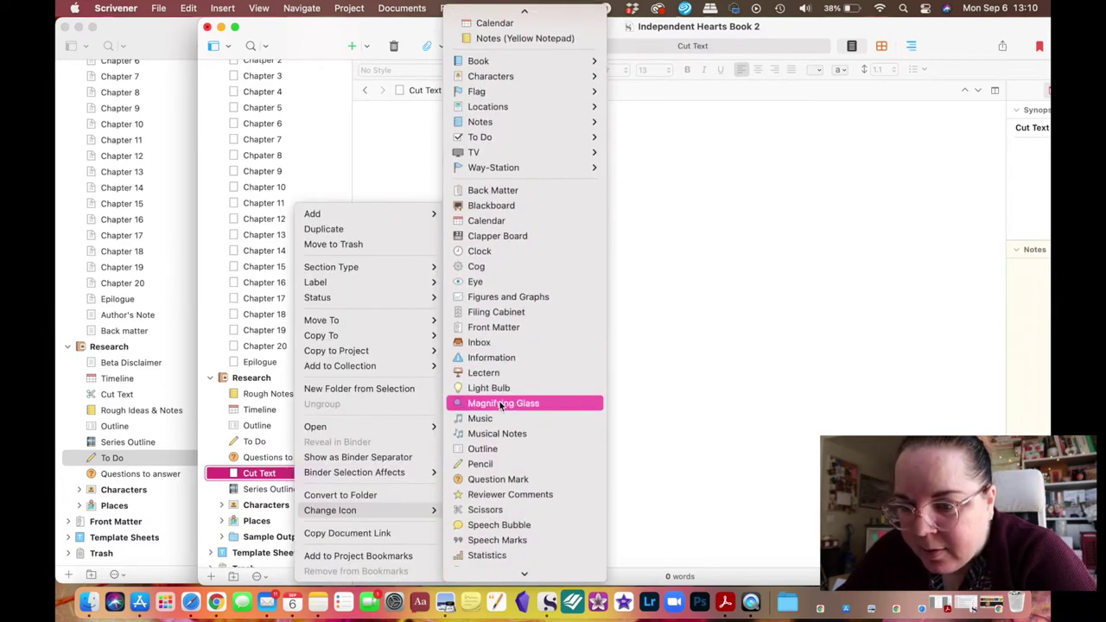
{"action": "scroll", "coordinate": [519, 363], "scroll_direction": "down", "scroll_amount": 2}
{"action": "left_click", "coordinate": [518, 405]}
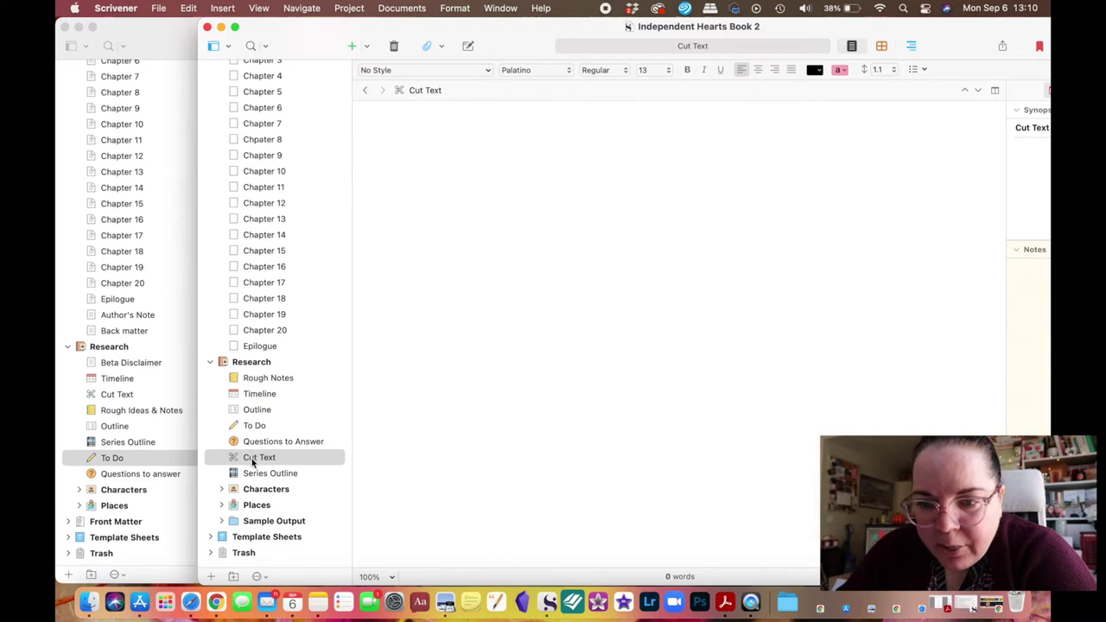
Move the Cut Text document directly below Rough Notes in Research and enter the heading Chapter 1 in it
{"action": "left_click_drag", "start_coordinate": [251, 463], "coordinate": [251, 386]}
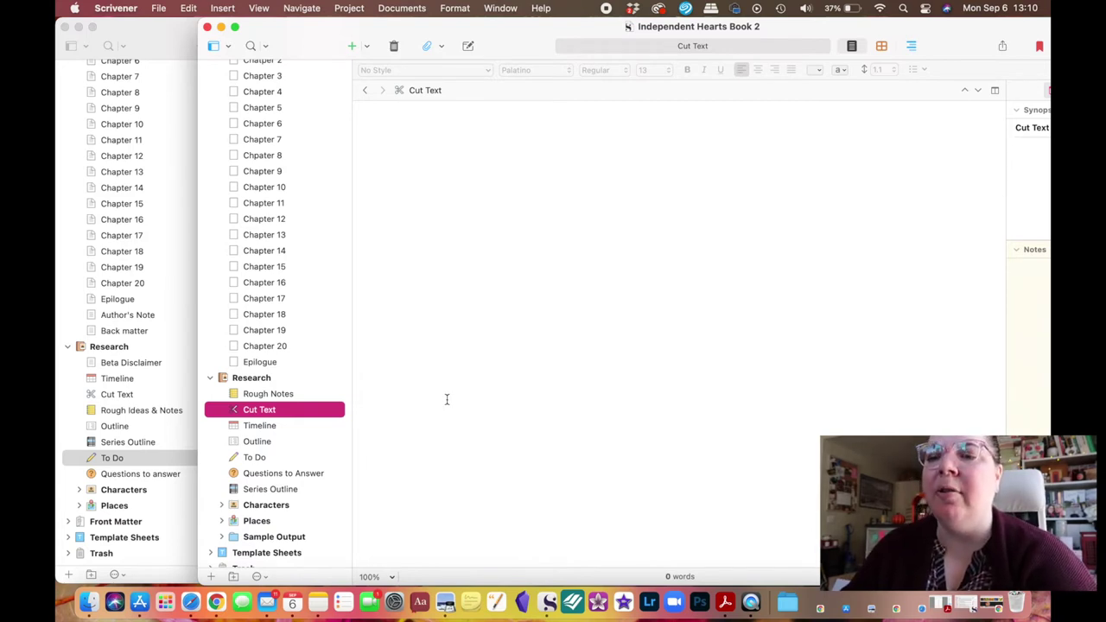
{"action": "left_click", "coordinate": [437, 243]}
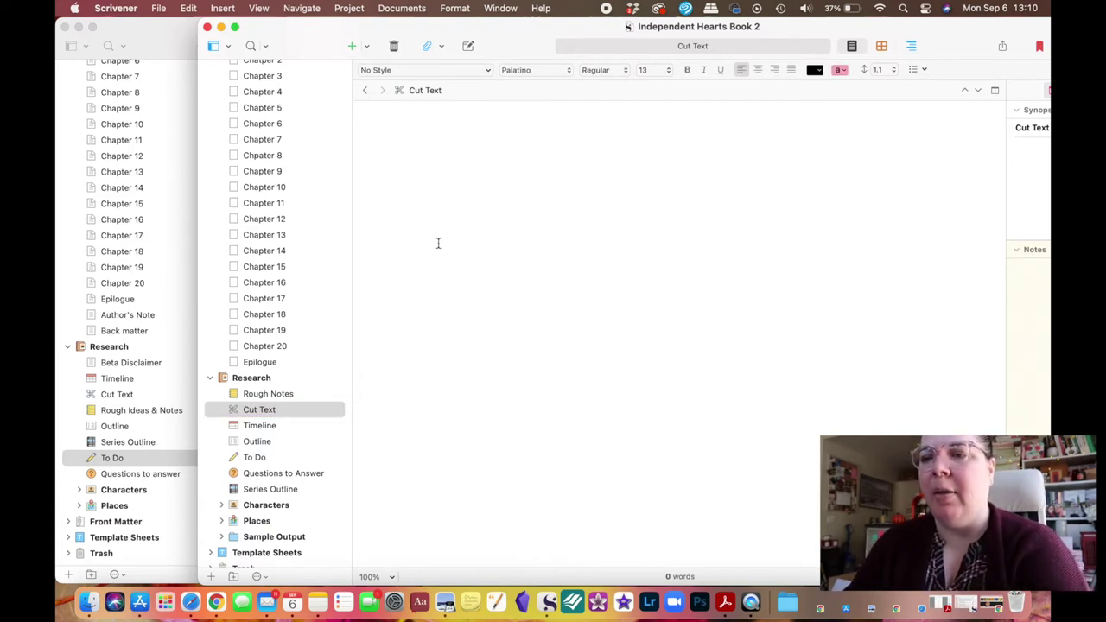
{"action": "type", "text": "Chapter 1"}
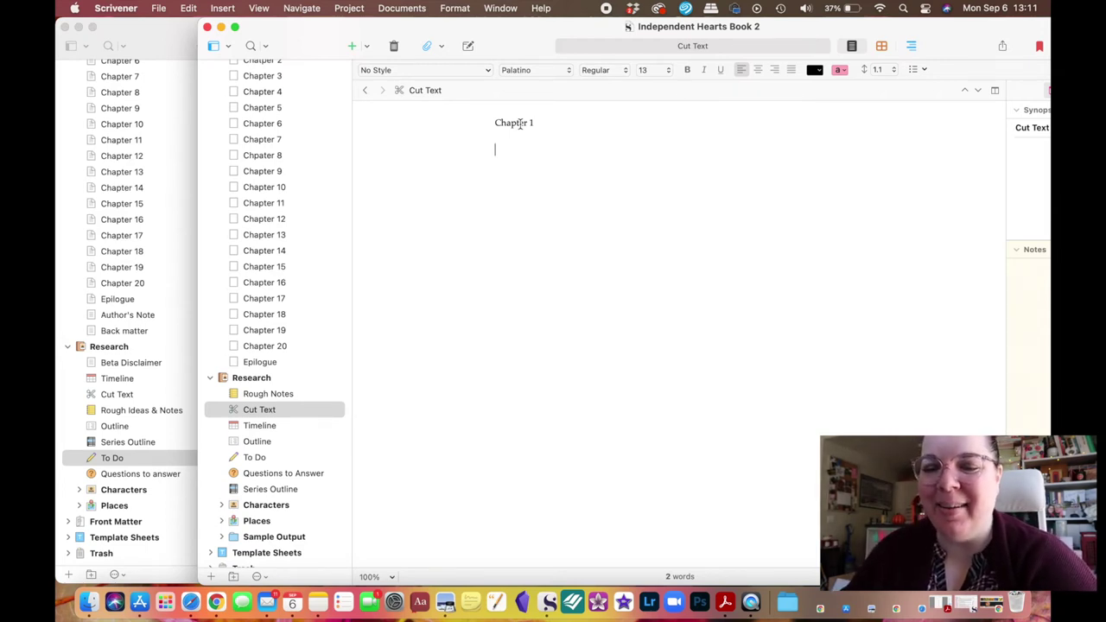
{"action": "scroll", "coordinate": [279, 316], "scroll_direction": "down", "scroll_amount": 2}
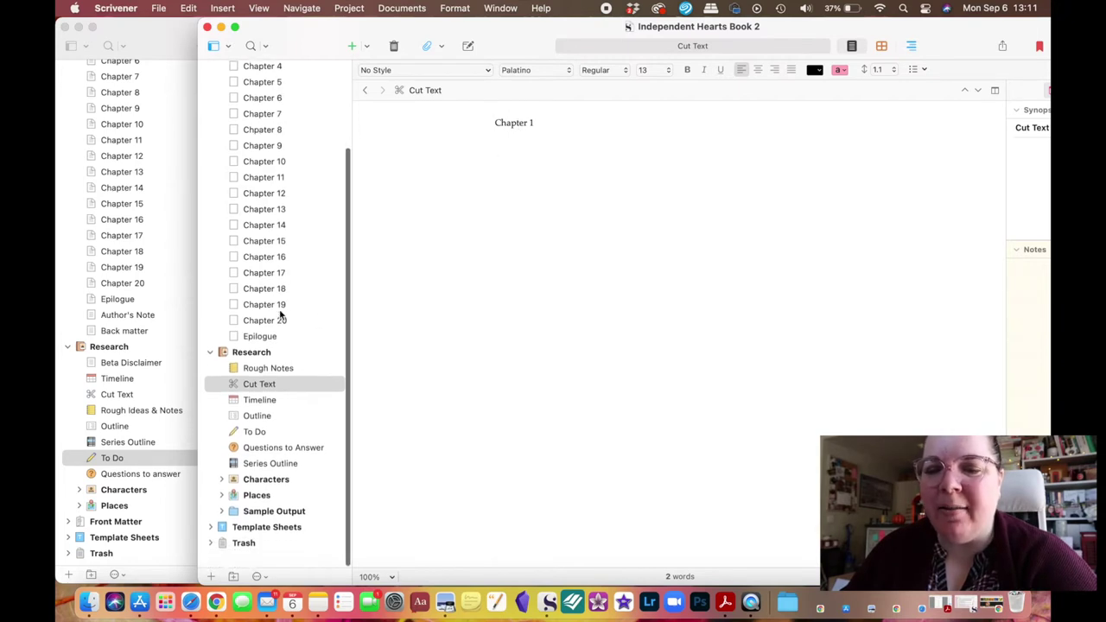
{"action": "scroll", "coordinate": [292, 378], "scroll_direction": "up", "scroll_amount": 3}
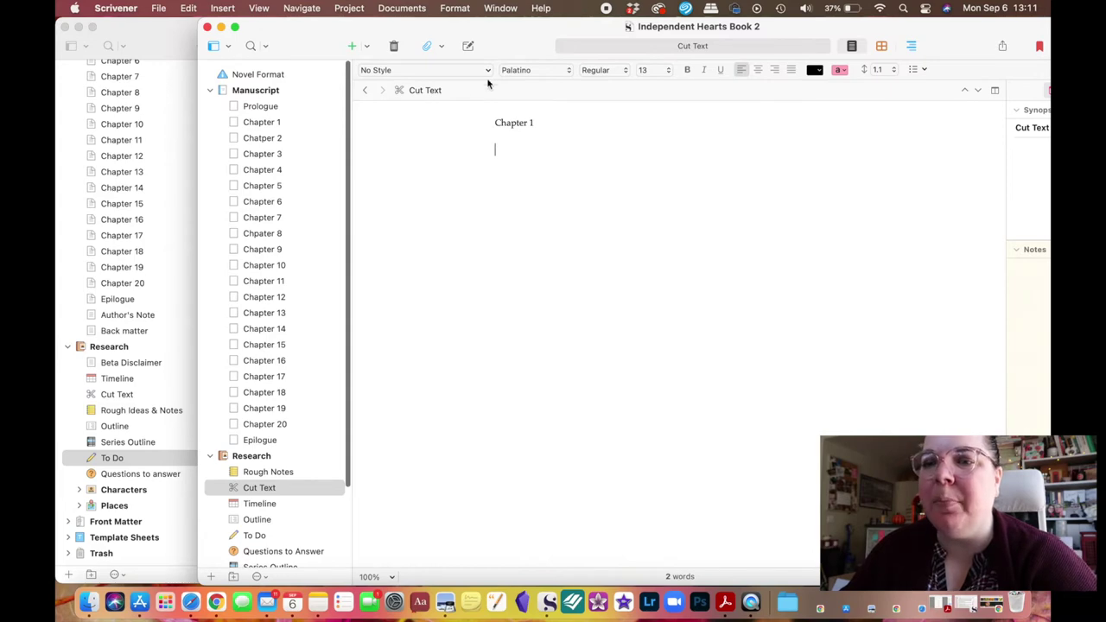
Show the project in full screen, apply the custom Books theme, and open the Prologue document
{"action": "left_click", "coordinate": [234, 27]}
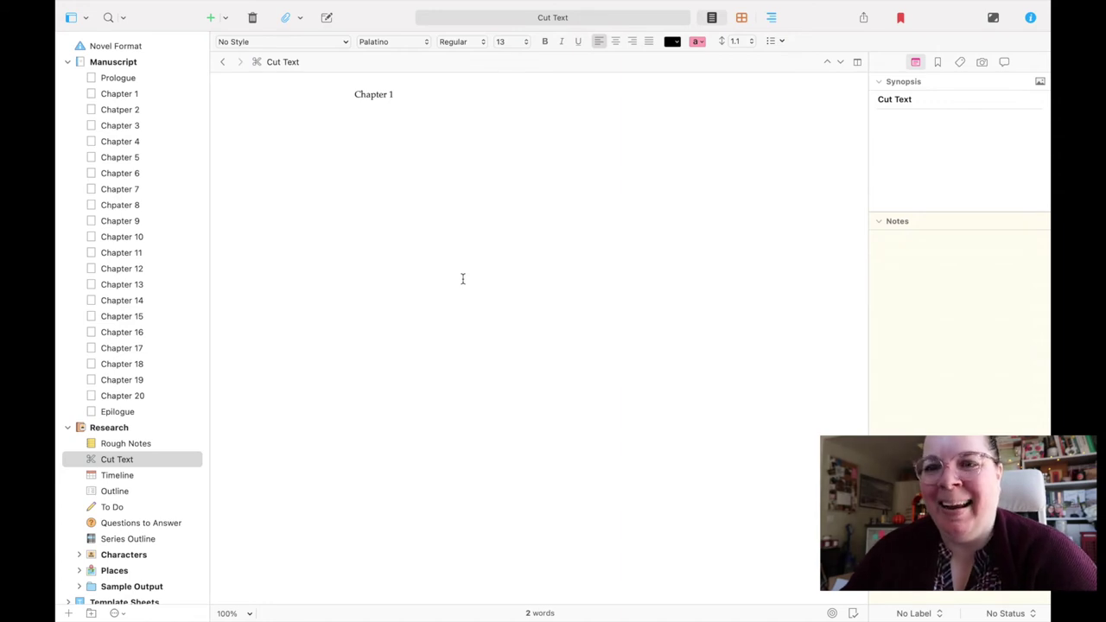
{"action": "mouse_move", "coordinate": [210, 3]}
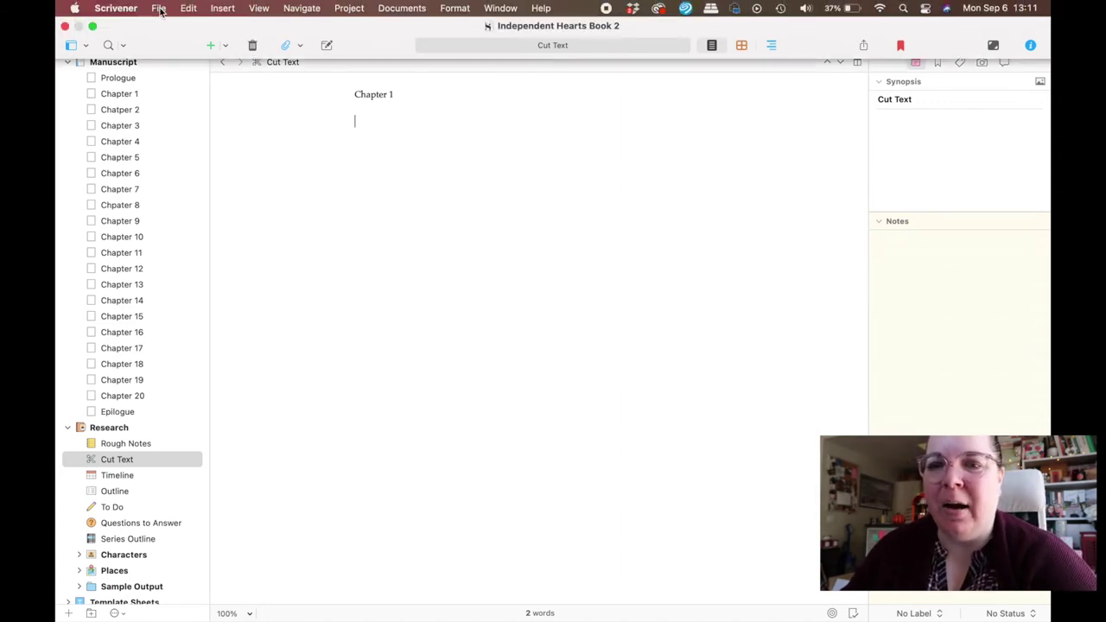
{"action": "left_click", "coordinate": [160, 10]}
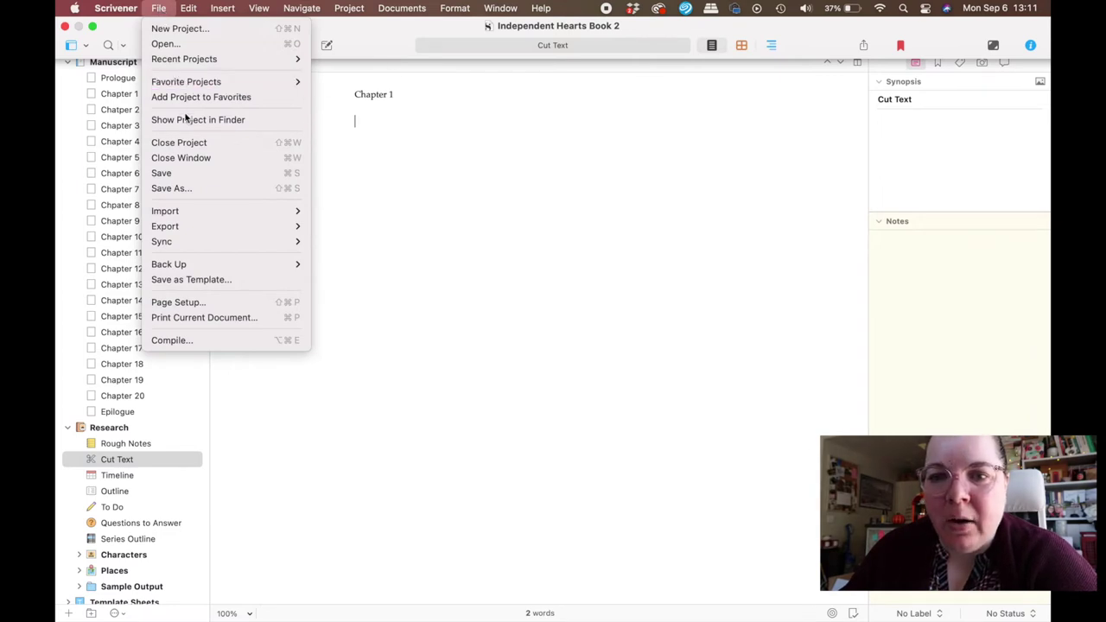
{"action": "mouse_move", "coordinate": [115, 8]}
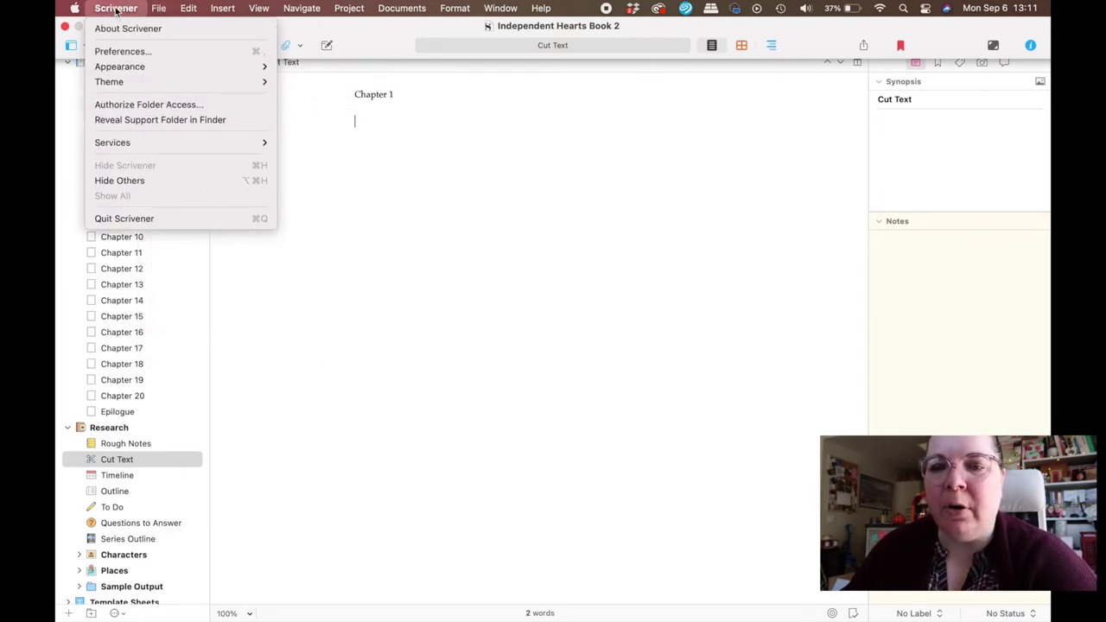
{"action": "mouse_move", "coordinate": [116, 86]}
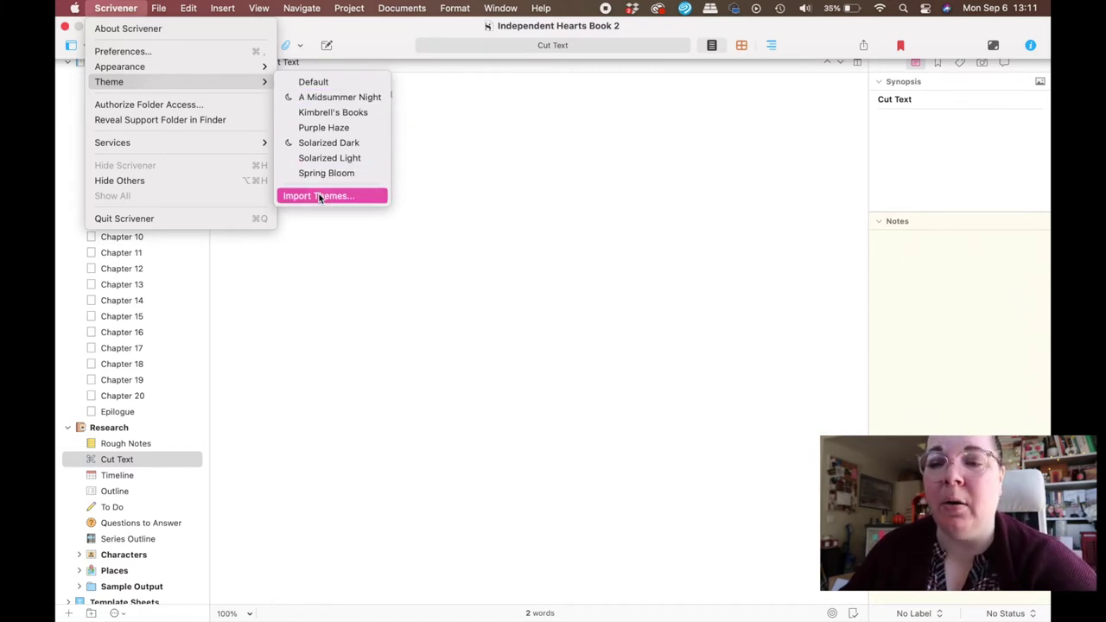
{"action": "left_click", "coordinate": [344, 113]}
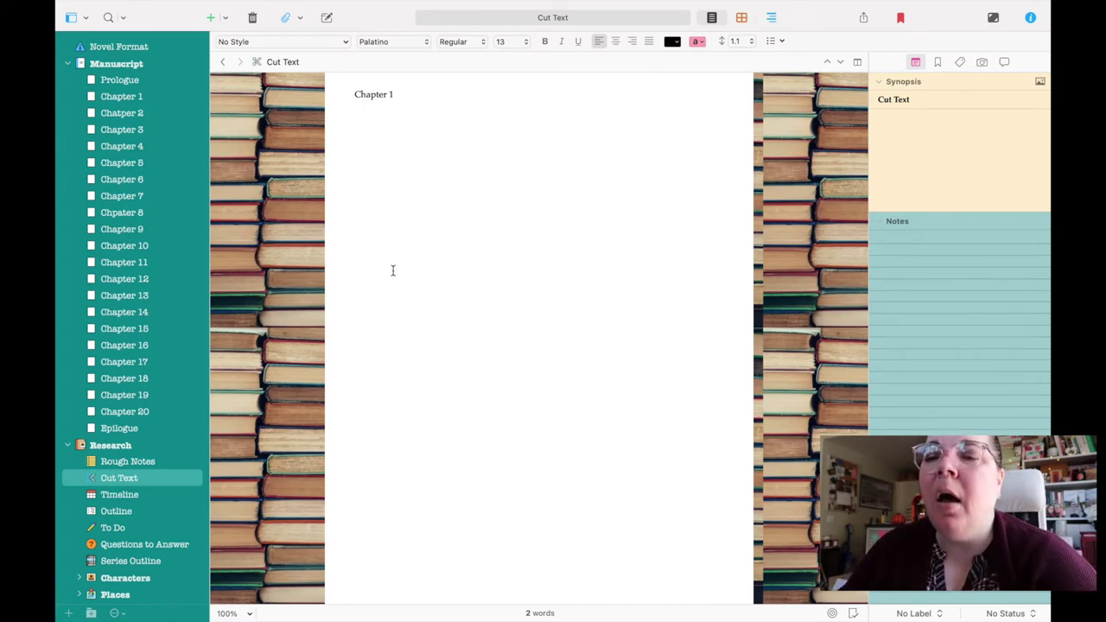
{"action": "left_click", "coordinate": [126, 81]}
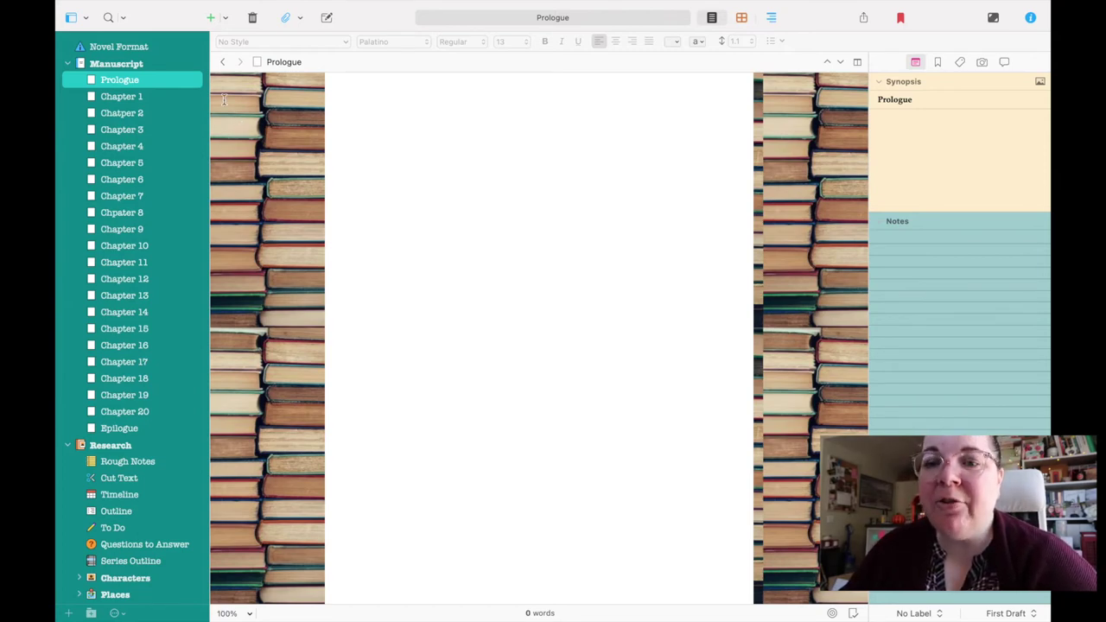
Set the binder font to Baskerville 13 in the appearance preferences
{"action": "mouse_move", "coordinate": [165, 5]}
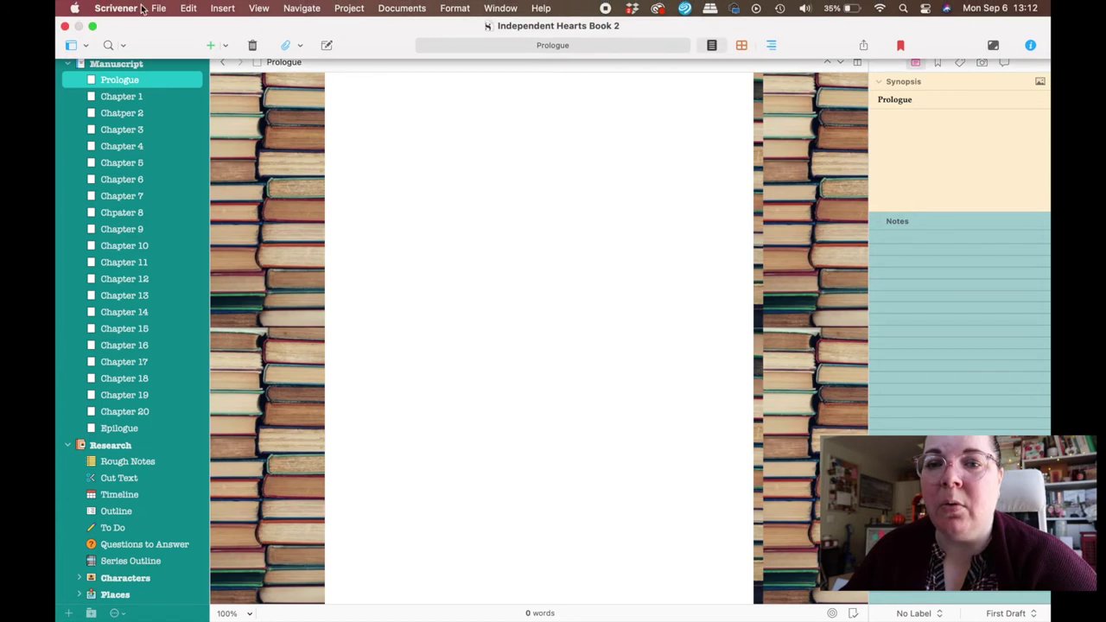
{"action": "left_click", "coordinate": [122, 12]}
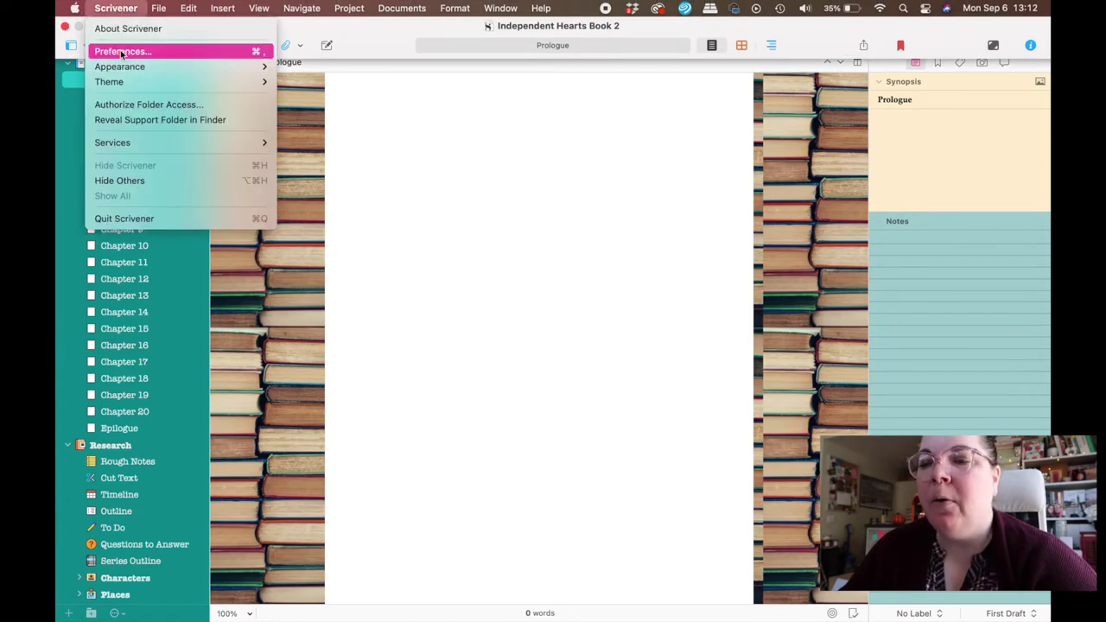
{"action": "left_click", "coordinate": [121, 53]}
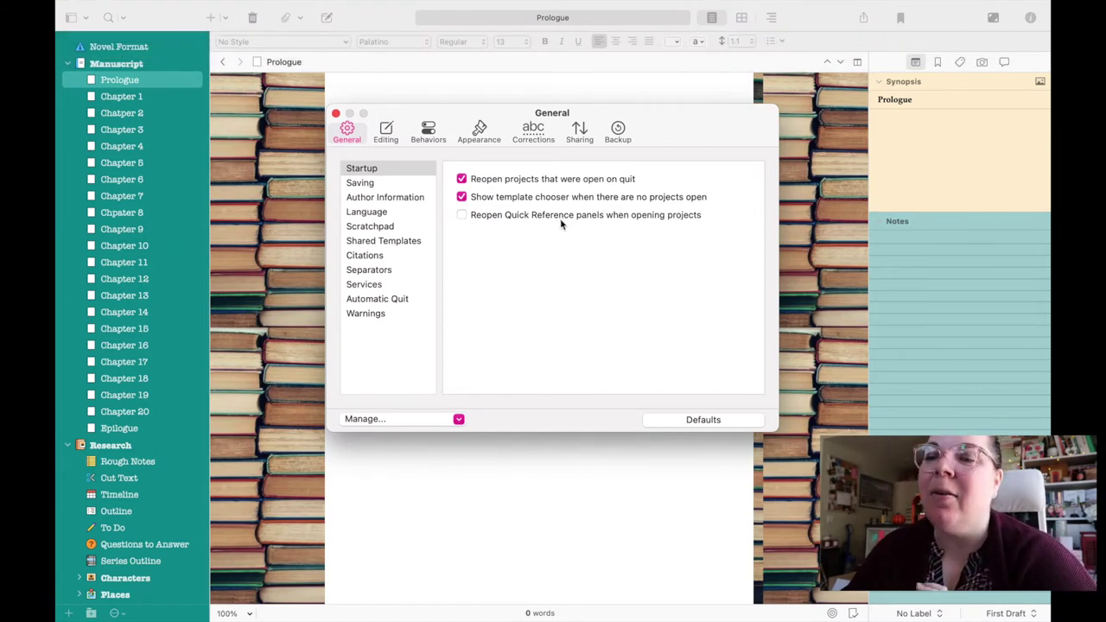
{"action": "left_click", "coordinate": [481, 132]}
{"action": "left_click", "coordinate": [359, 183]}
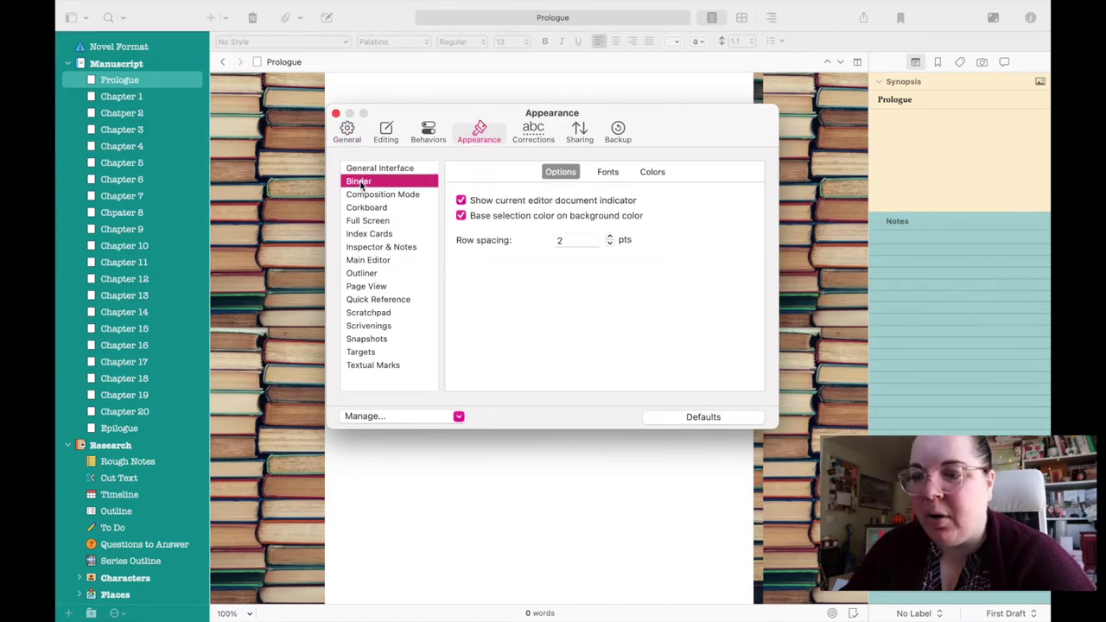
{"action": "left_click", "coordinate": [608, 173]}
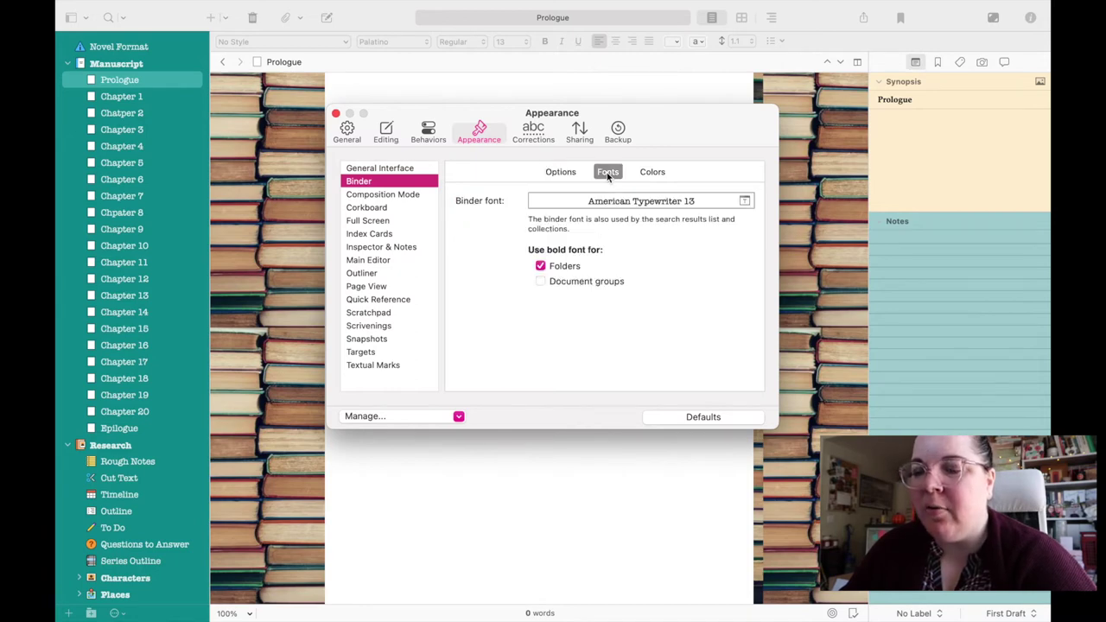
{"action": "left_click", "coordinate": [690, 206]}
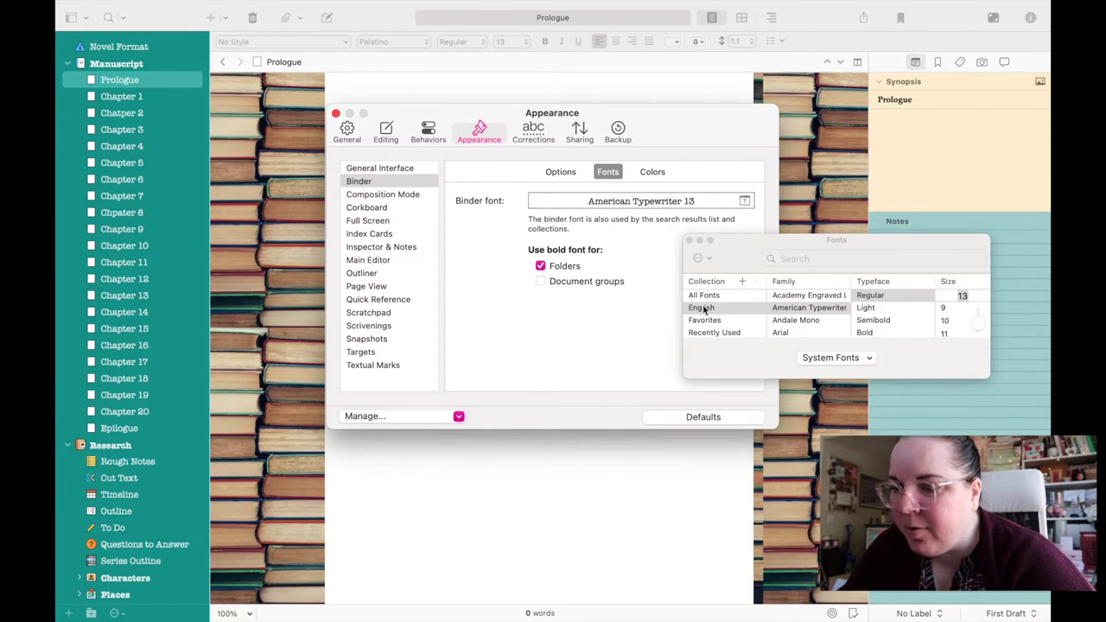
{"action": "scroll", "coordinate": [717, 316], "scroll_direction": "down", "scroll_amount": 2}
{"action": "scroll", "coordinate": [791, 313], "scroll_direction": "down", "scroll_amount": 4}
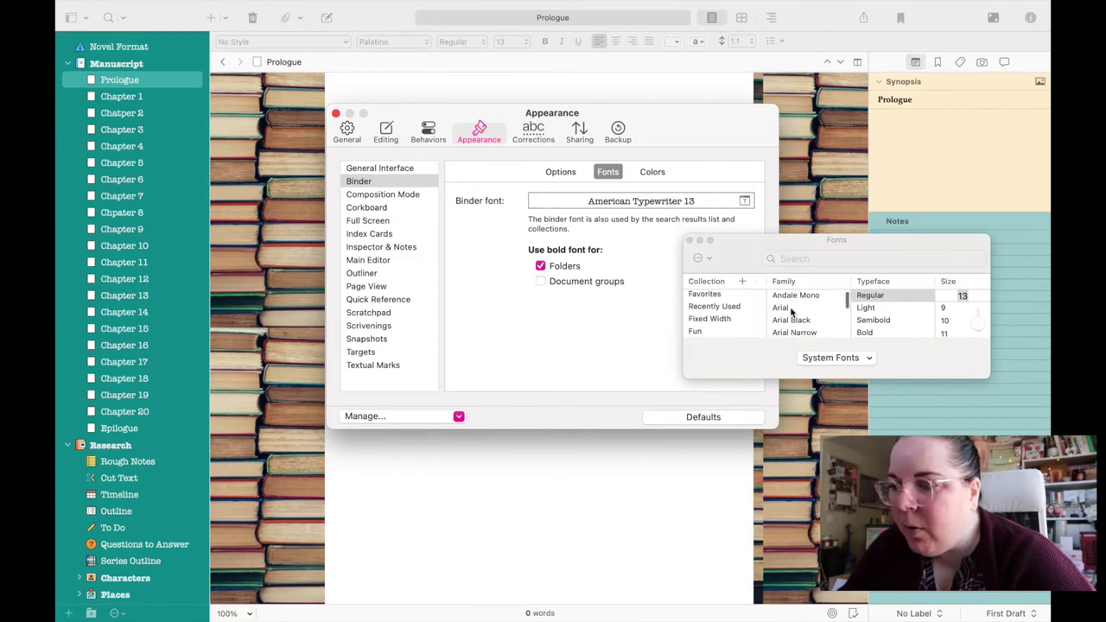
{"action": "scroll", "coordinate": [792, 313], "scroll_direction": "down", "scroll_amount": 3}
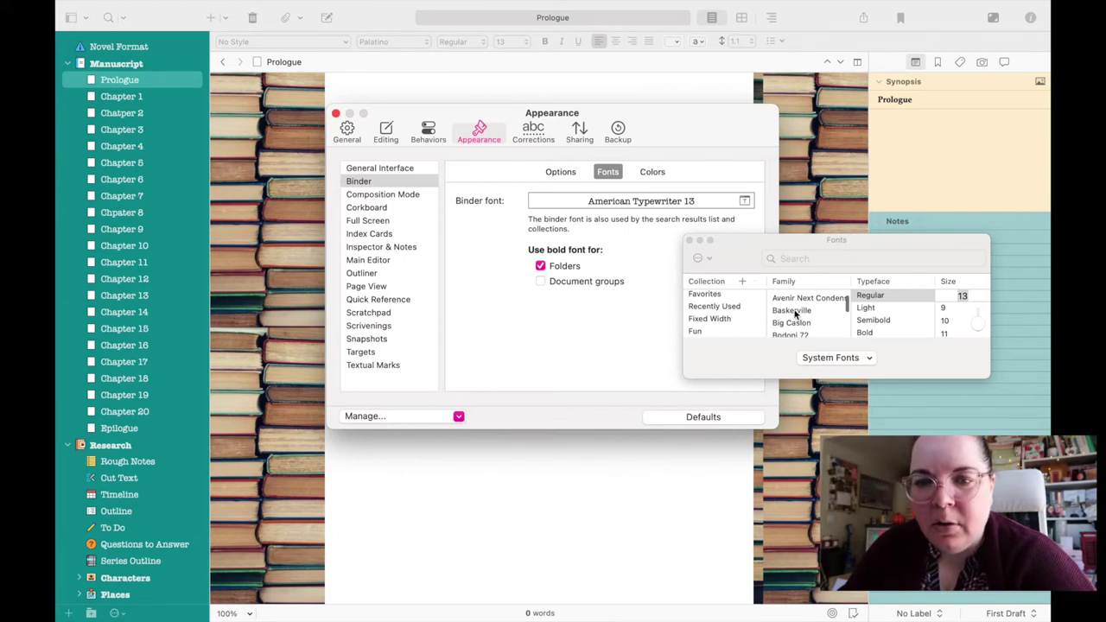
{"action": "left_click", "coordinate": [795, 312]}
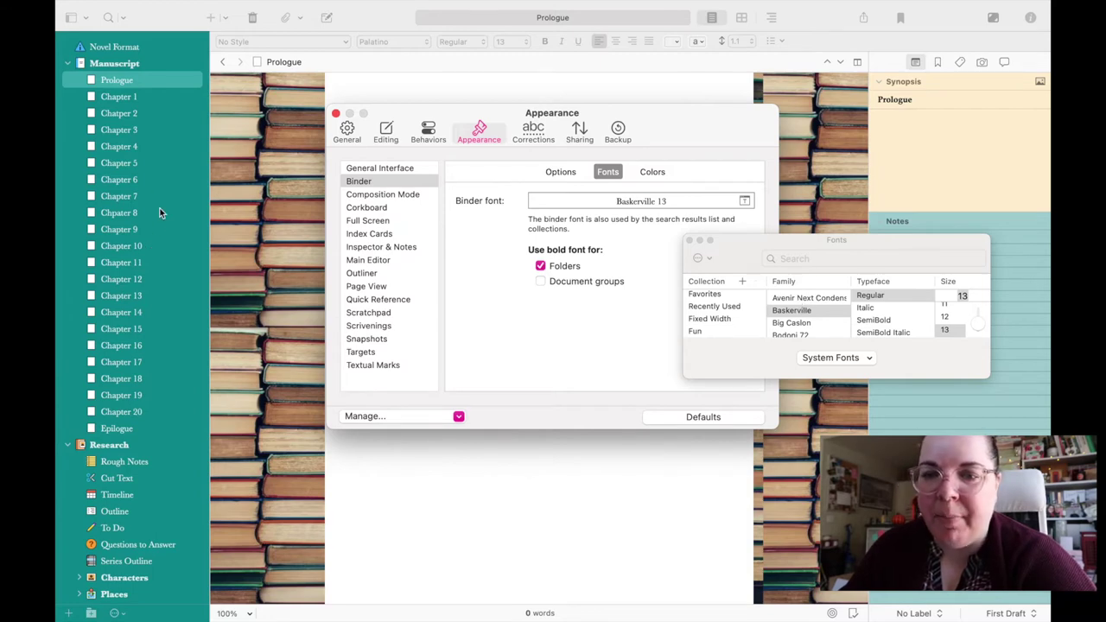
Try Big Caslon as the binder font, return to Baskerville, and close the font selection
{"action": "left_click", "coordinate": [790, 323]}
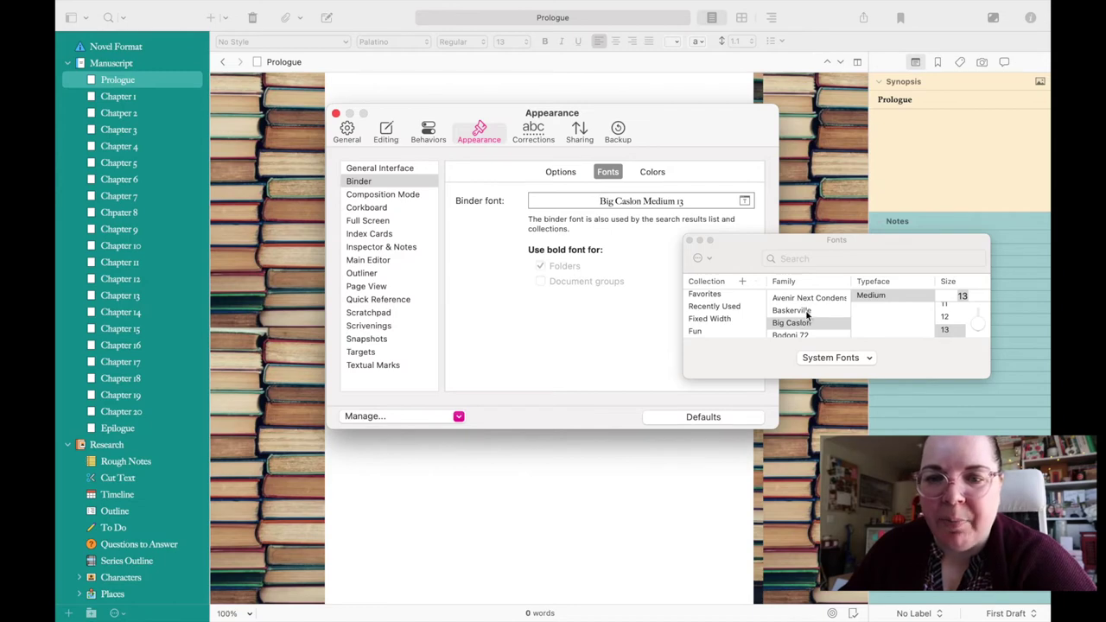
{"action": "left_click", "coordinate": [792, 310]}
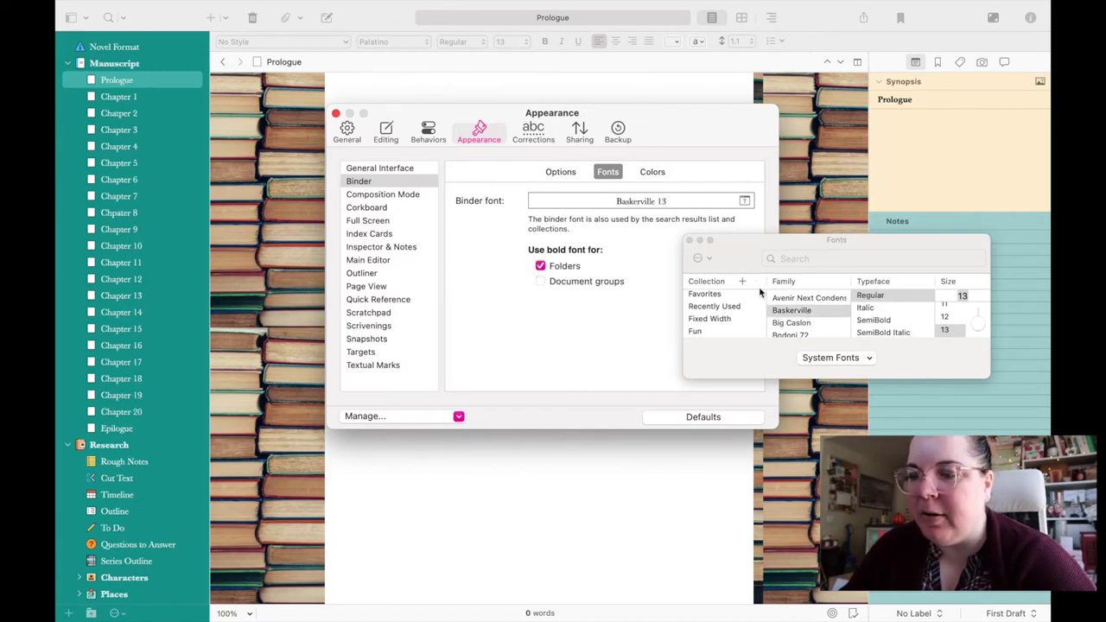
{"action": "left_click", "coordinate": [690, 240]}
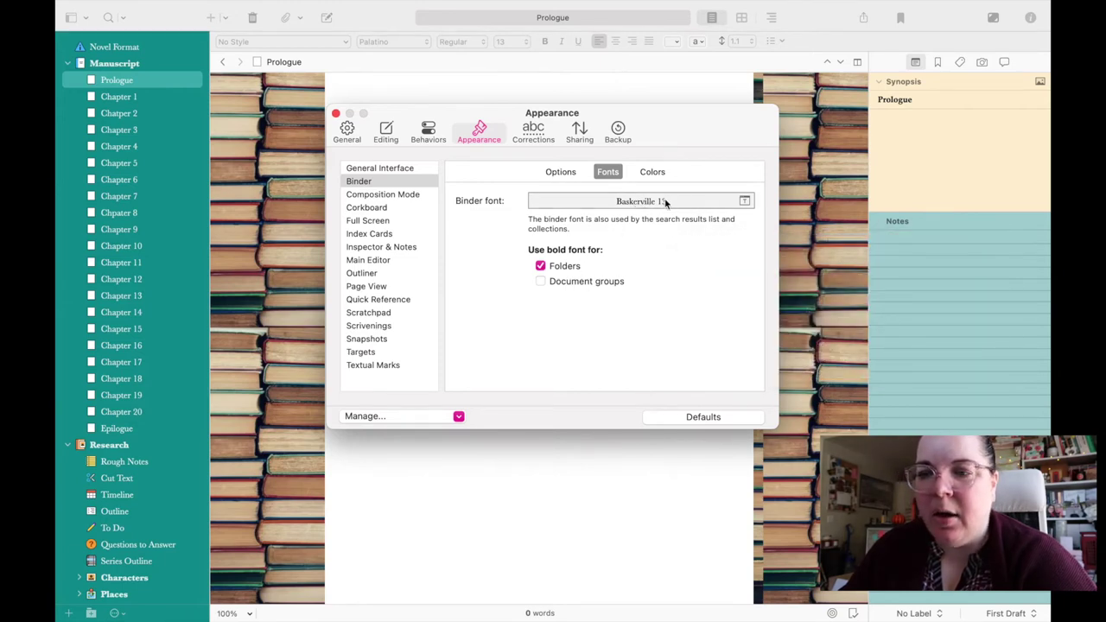
Change the binder background colour to a dark red
{"action": "left_click", "coordinate": [652, 172]}
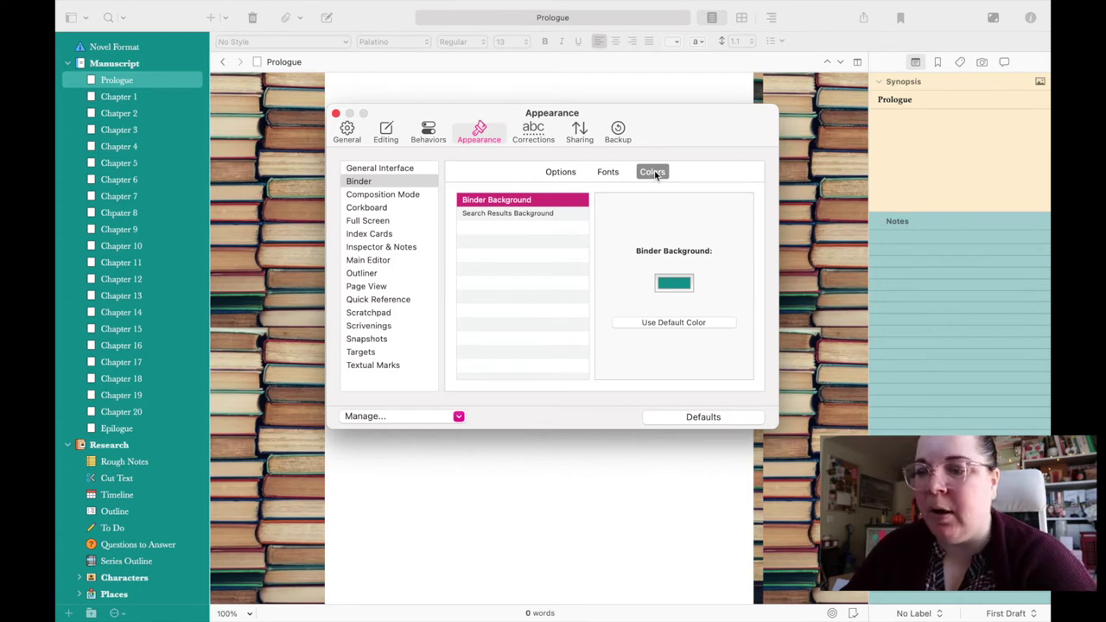
{"action": "left_click", "coordinate": [683, 286]}
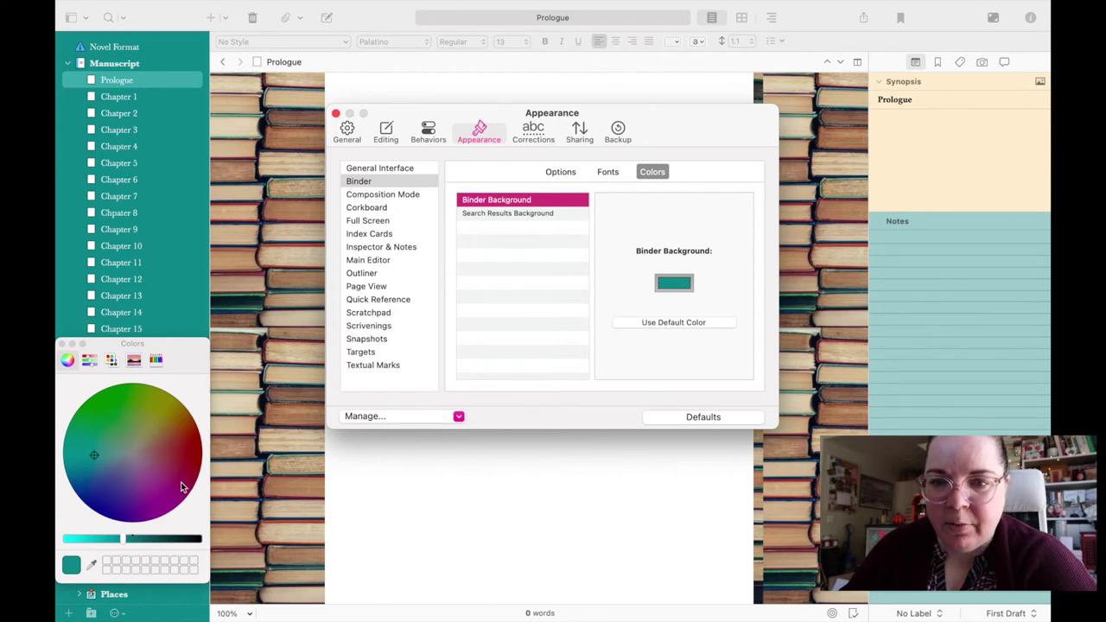
{"action": "left_click_drag", "start_coordinate": [182, 486], "coordinate": [196, 438]}
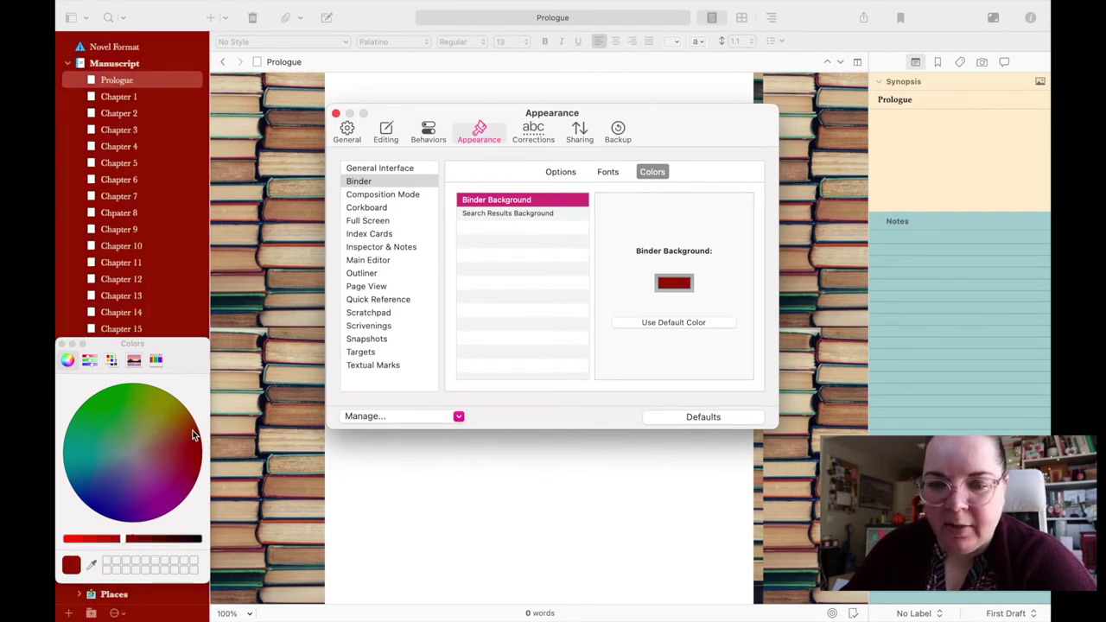
{"action": "left_click_drag", "start_coordinate": [112, 545], "coordinate": [119, 542]}
{"action": "key", "text": "super+w"}
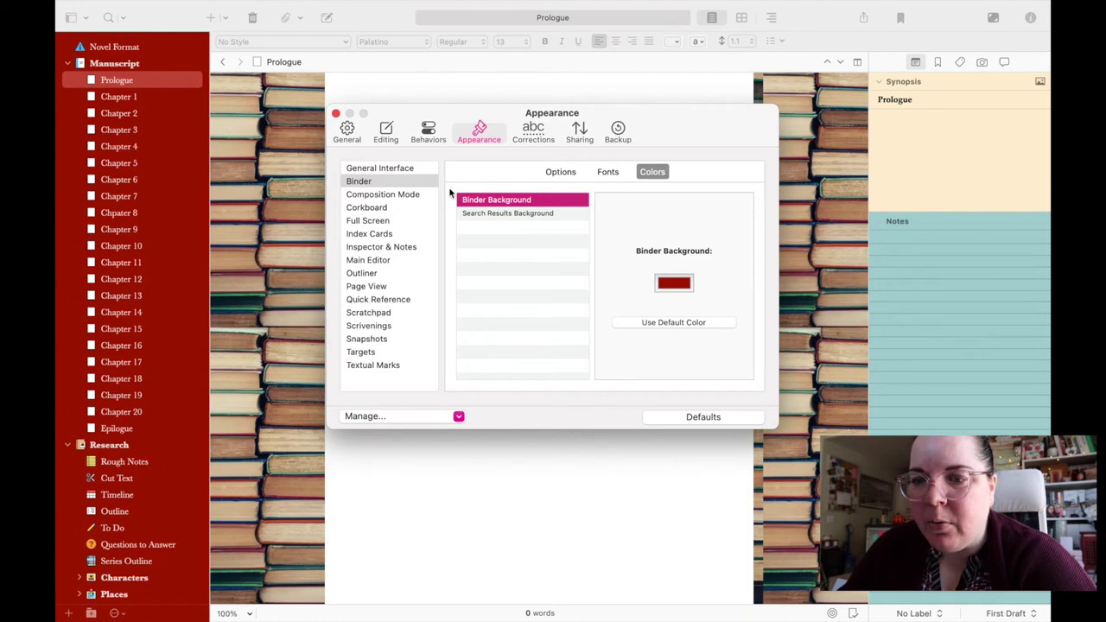
Change the index card background colour to a light peach
{"action": "left_click", "coordinate": [378, 208]}
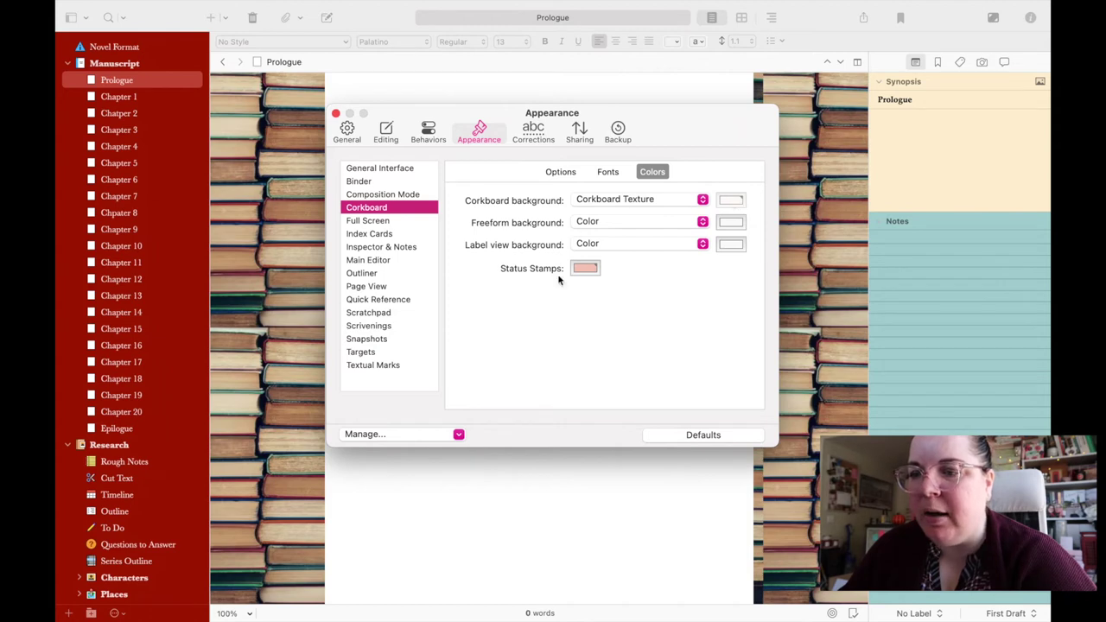
{"action": "left_click", "coordinate": [367, 221]}
{"action": "left_click", "coordinate": [367, 237]}
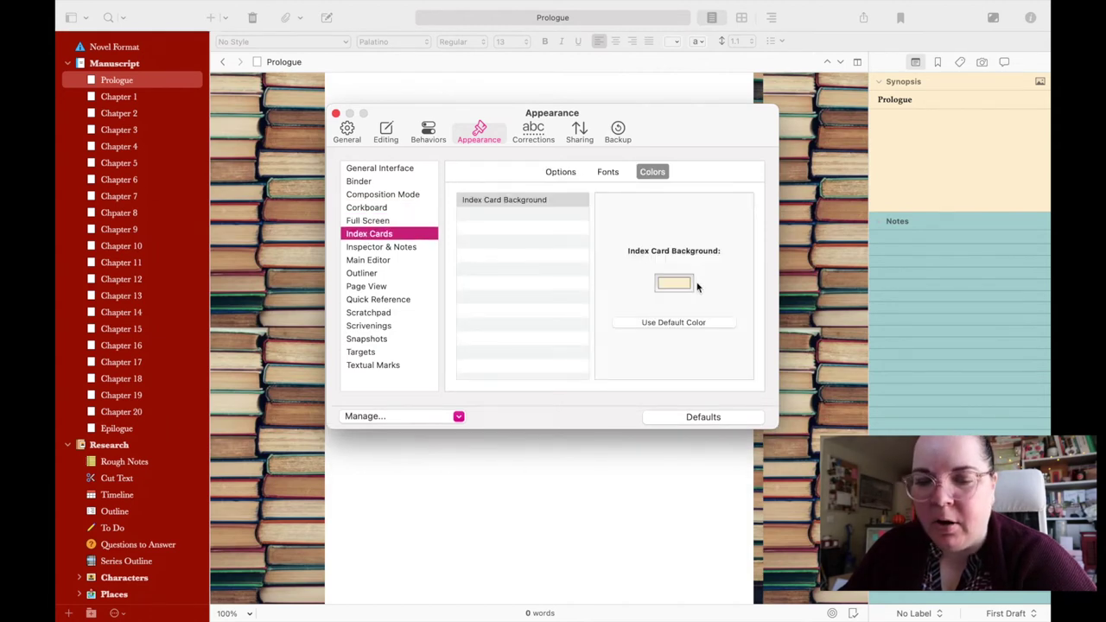
{"action": "left_click", "coordinate": [687, 285]}
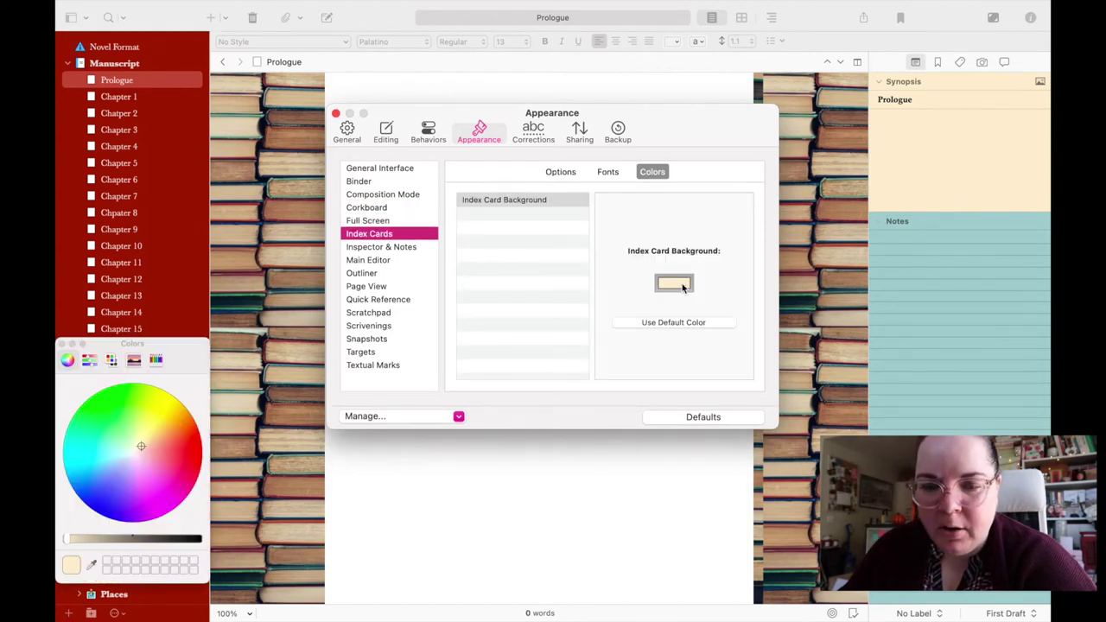
{"action": "left_click", "coordinate": [196, 429]}
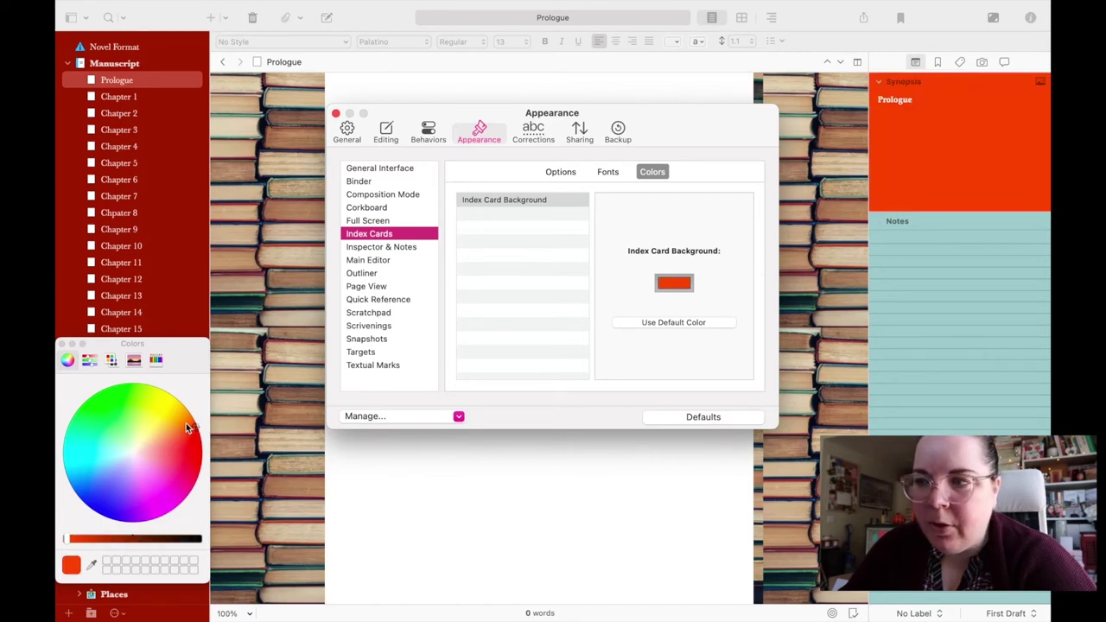
{"action": "left_click", "coordinate": [186, 423]}
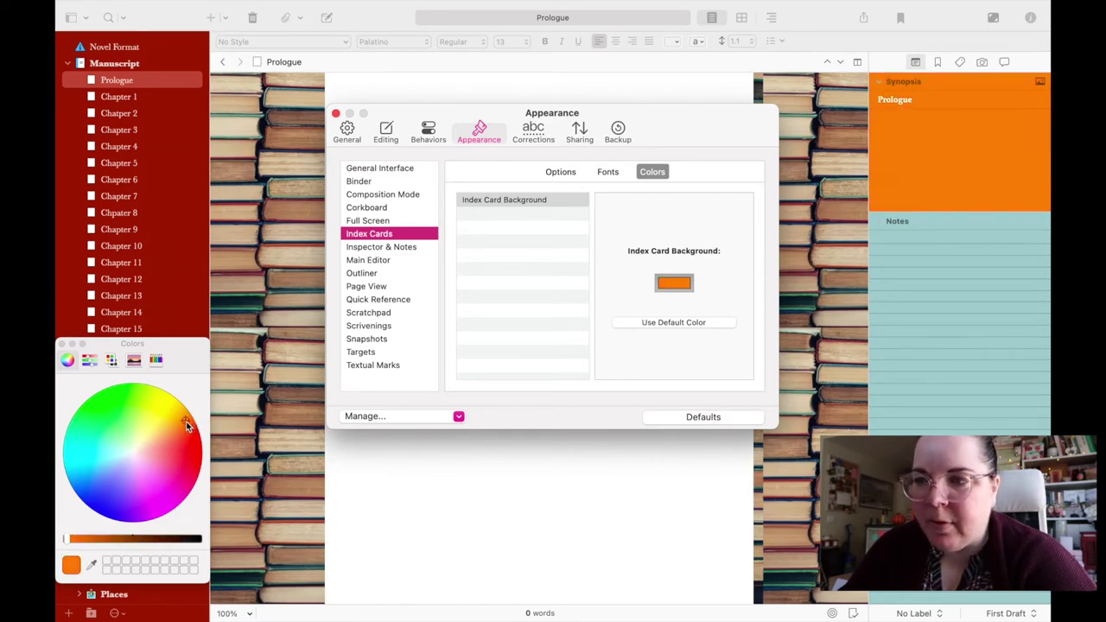
{"action": "left_click", "coordinate": [176, 426]}
{"action": "left_click", "coordinate": [159, 438]}
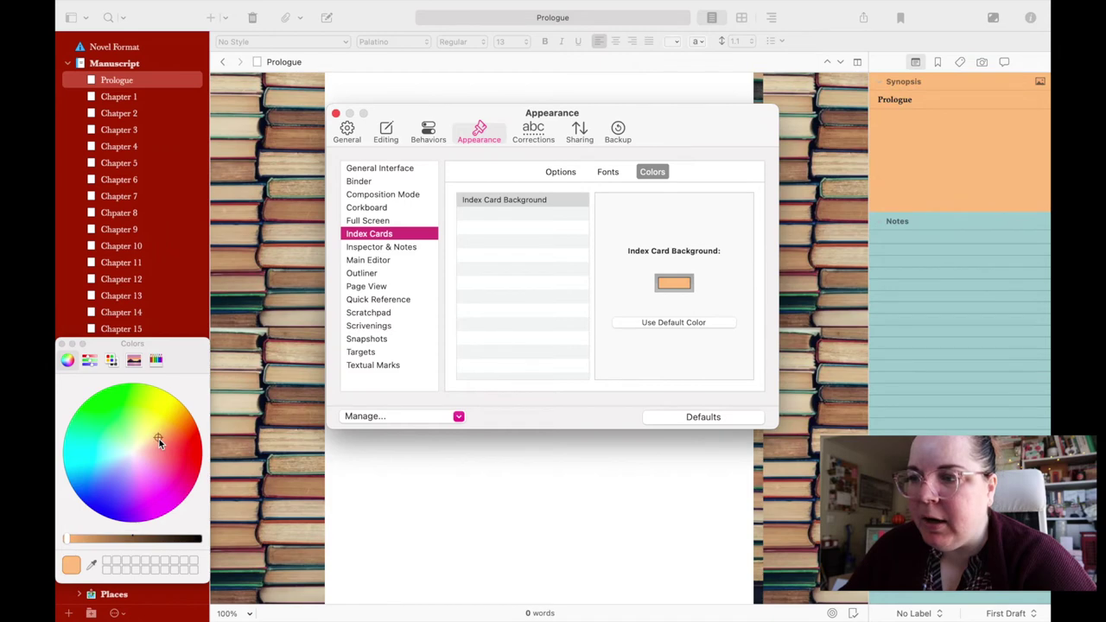
{"action": "left_click", "coordinate": [151, 446]}
{"action": "left_click", "coordinate": [61, 344]}
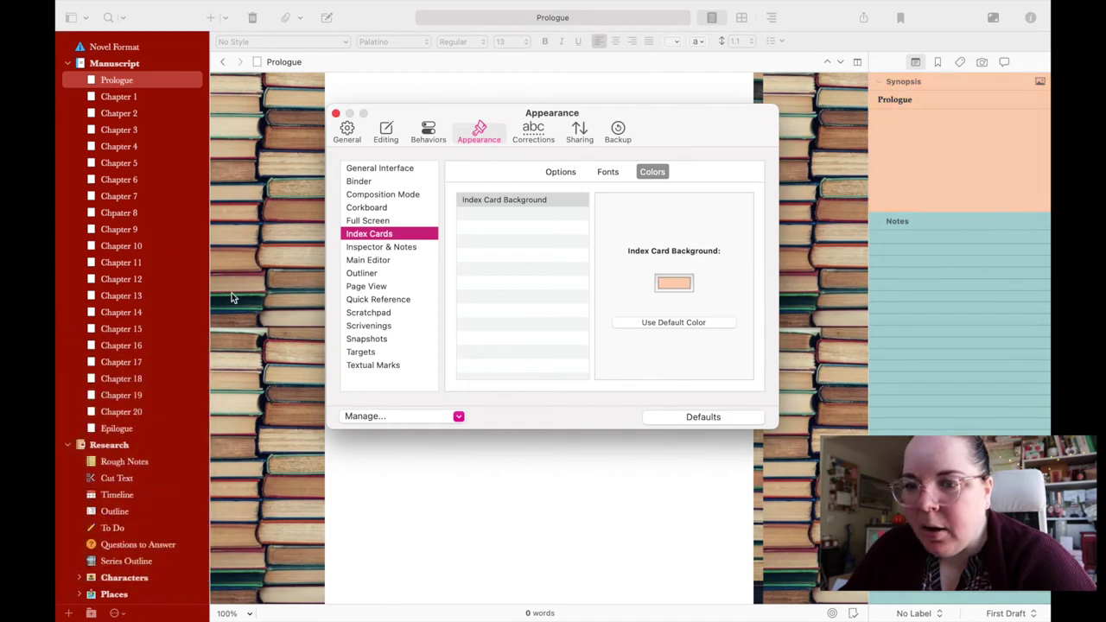
Change the Inspector notes background colour to a light peach
{"action": "left_click", "coordinate": [397, 248]}
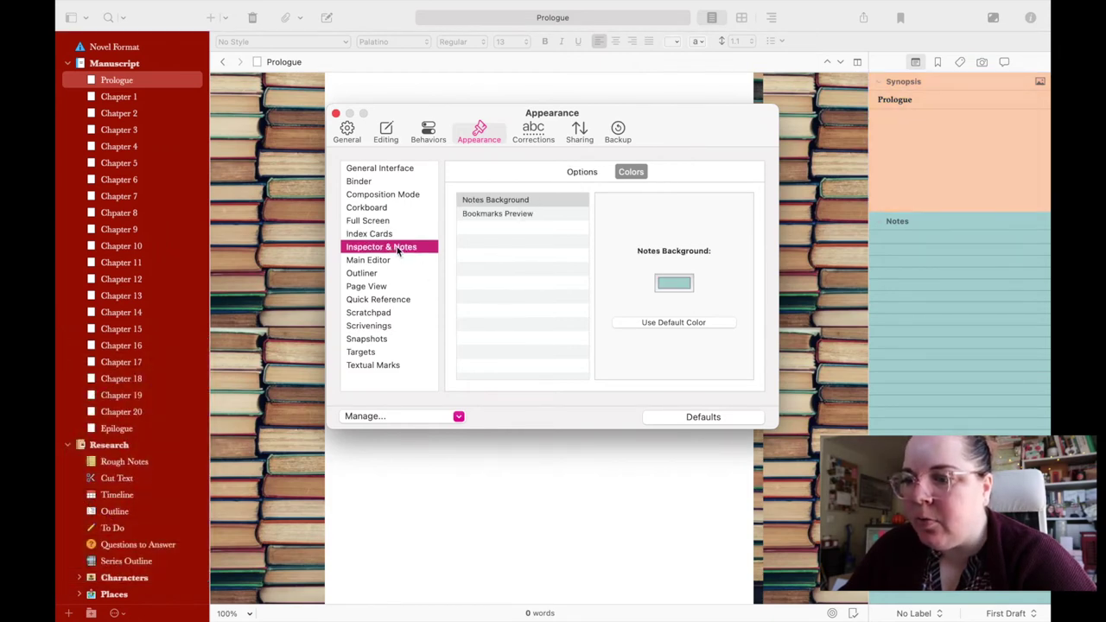
{"action": "left_click", "coordinate": [674, 283]}
{"action": "left_click", "coordinate": [67, 542]}
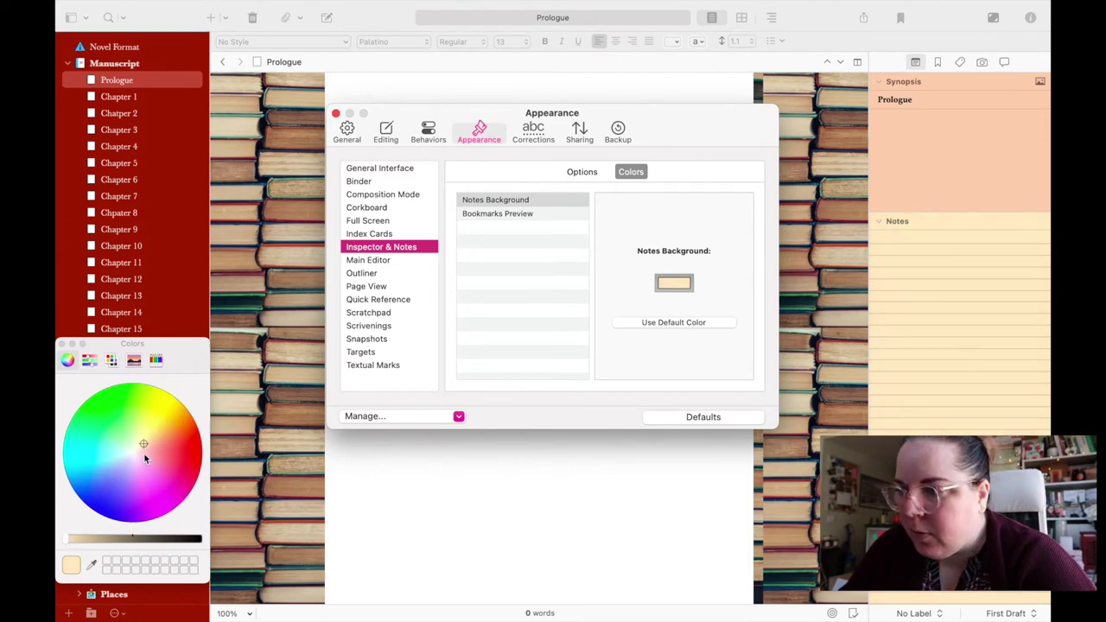
{"action": "left_click", "coordinate": [500, 226]}
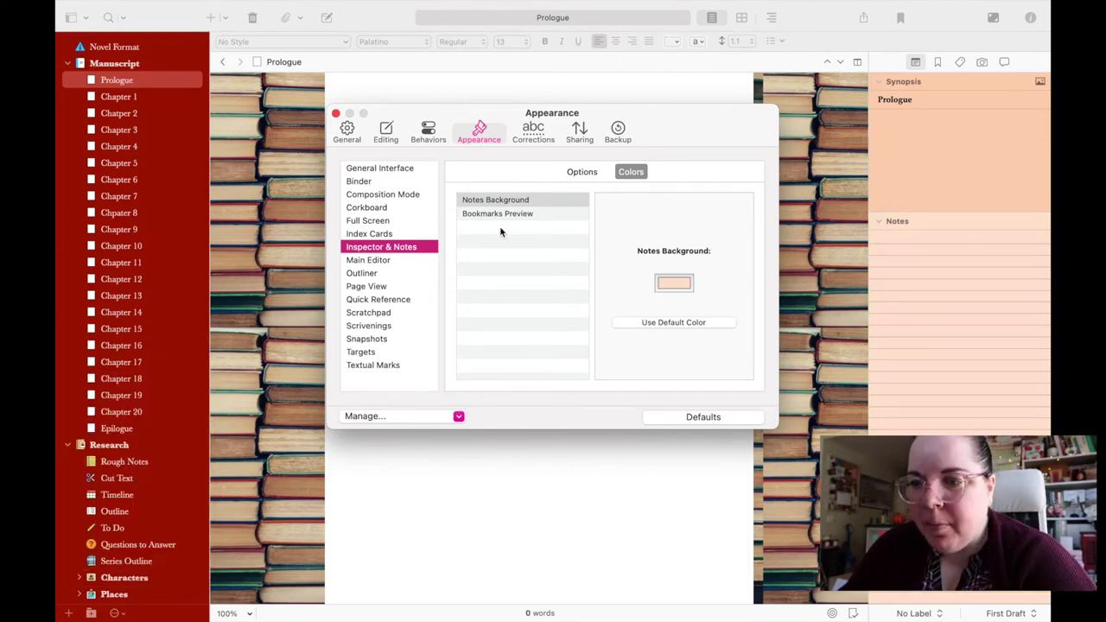
Use the Autumn-leaves JPEG from the Desktop as the texture for the main editor's fixed width background, and close the colour picker
{"action": "left_click", "coordinate": [375, 263]}
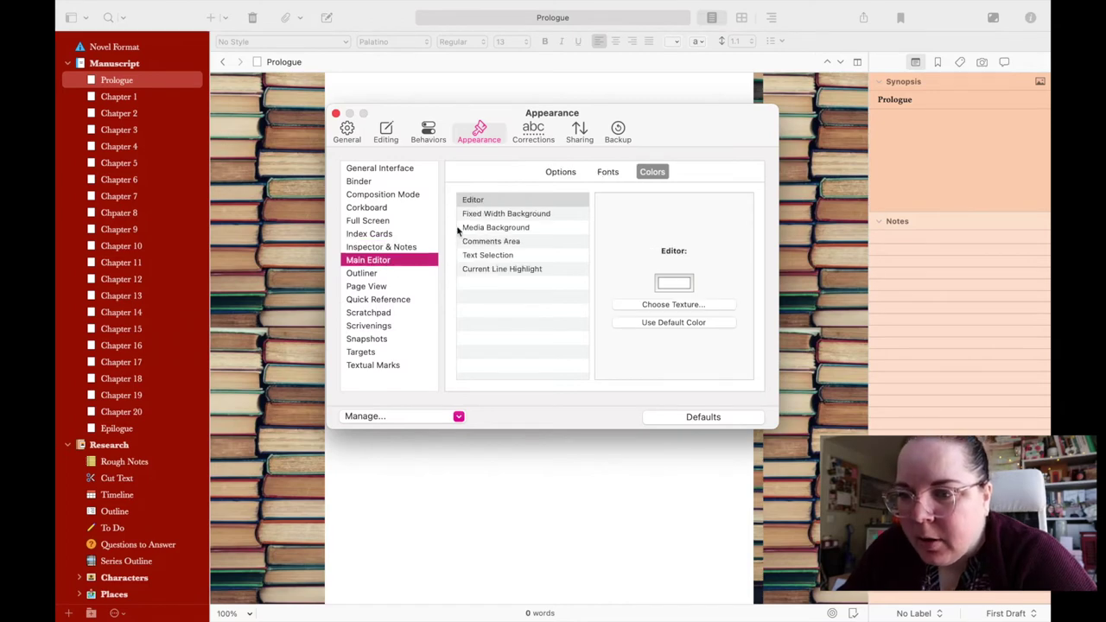
{"action": "left_click", "coordinate": [490, 229]}
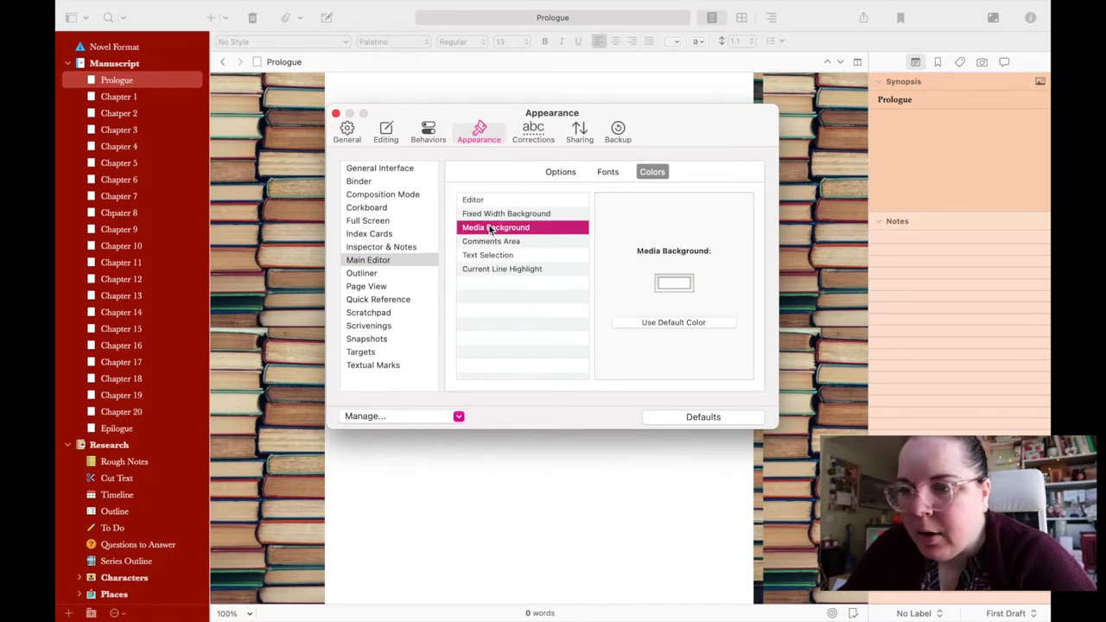
{"action": "left_click", "coordinate": [475, 217]}
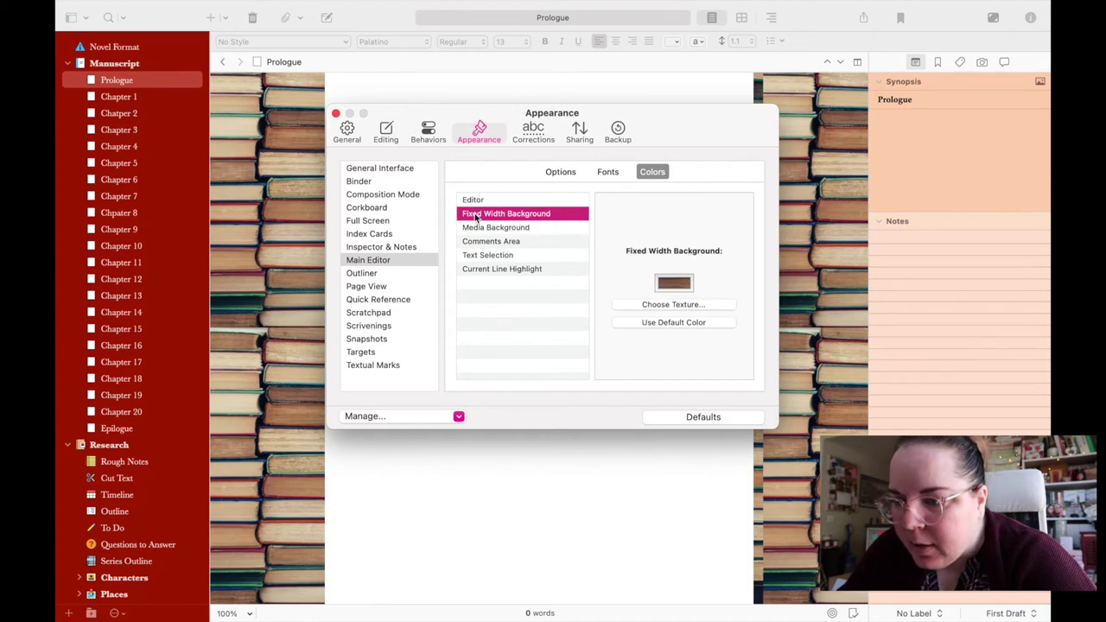
{"action": "left_click", "coordinate": [675, 286]}
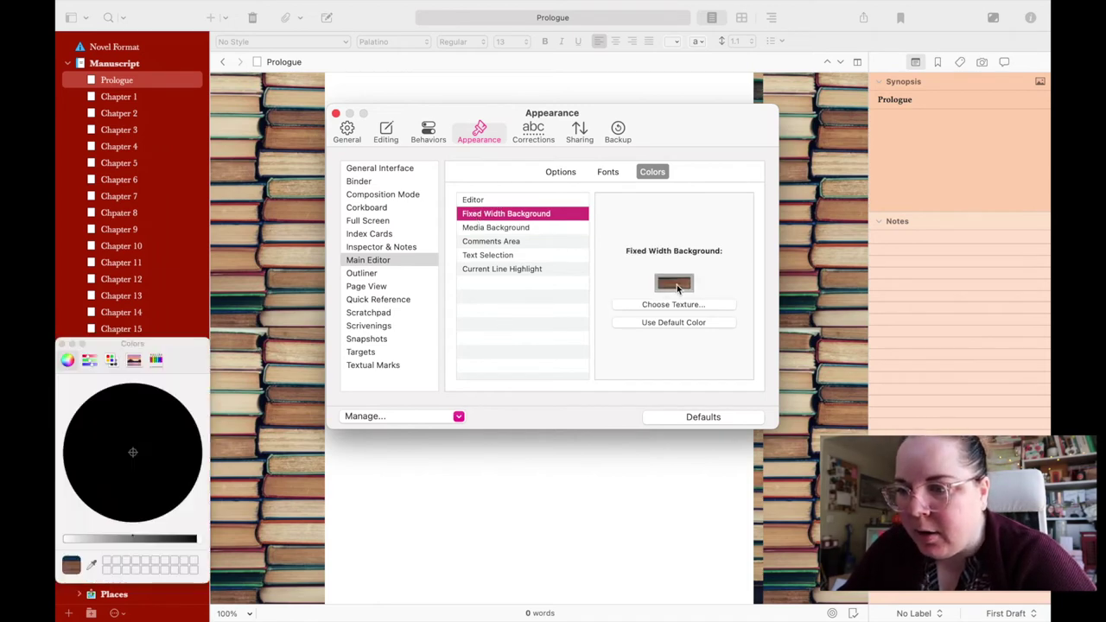
{"action": "left_click", "coordinate": [679, 306]}
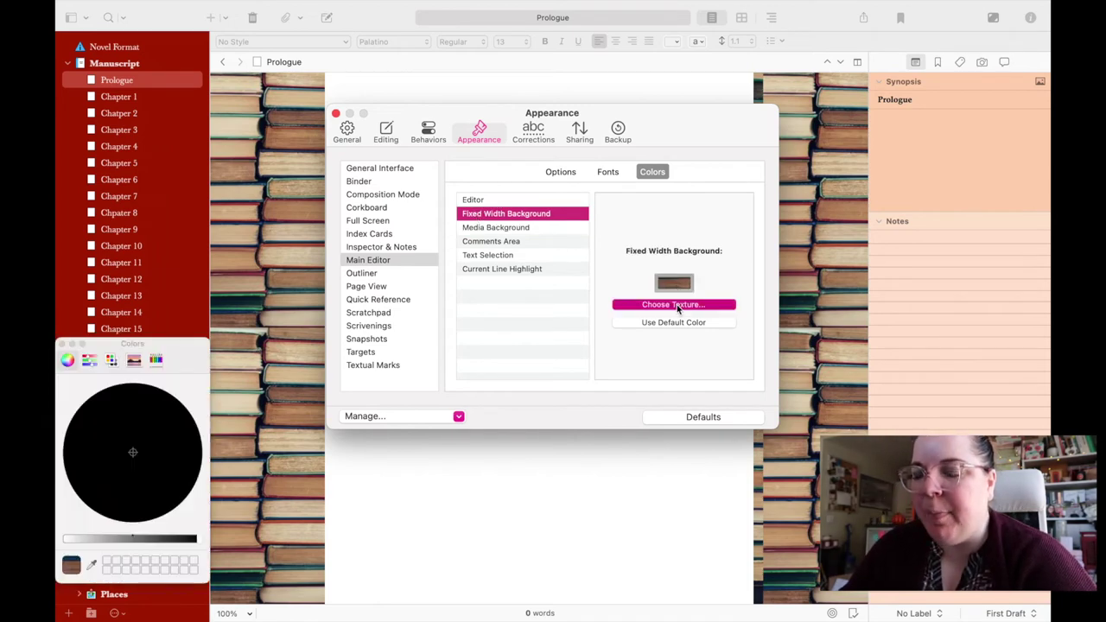
{"action": "left_click", "coordinate": [646, 307]}
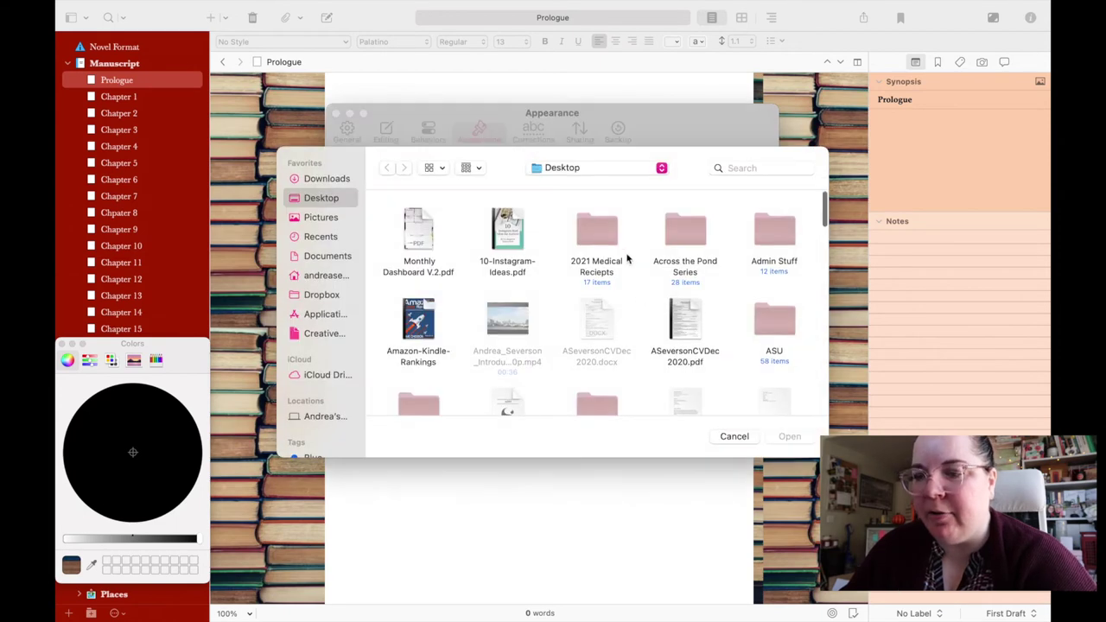
{"action": "scroll", "coordinate": [639, 272], "scroll_direction": "down", "scroll_amount": 5}
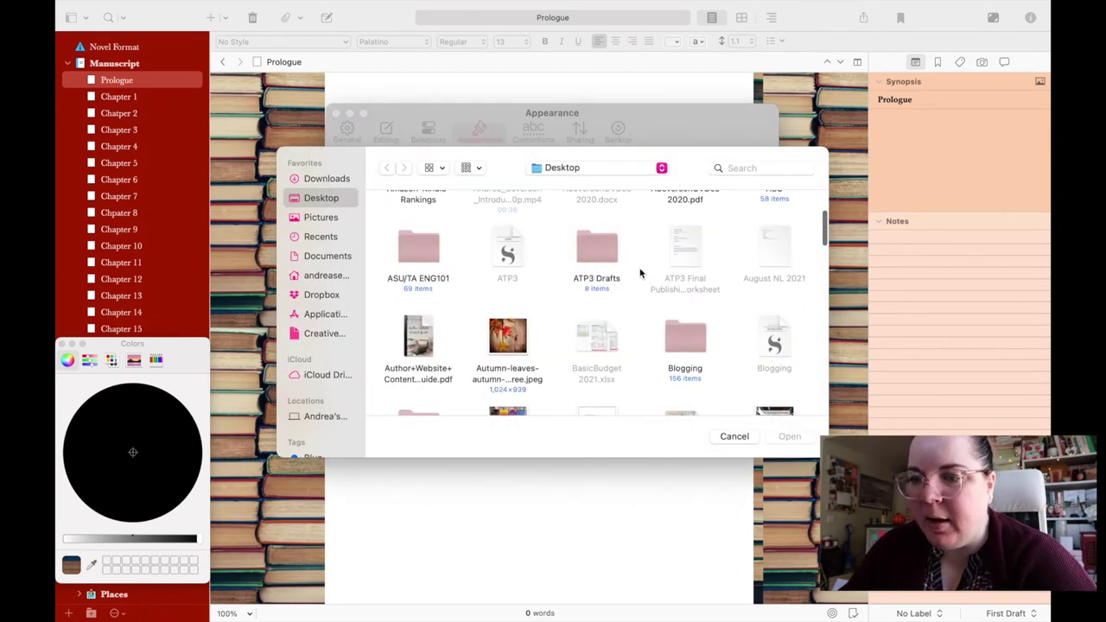
{"action": "left_click", "coordinate": [507, 268]}
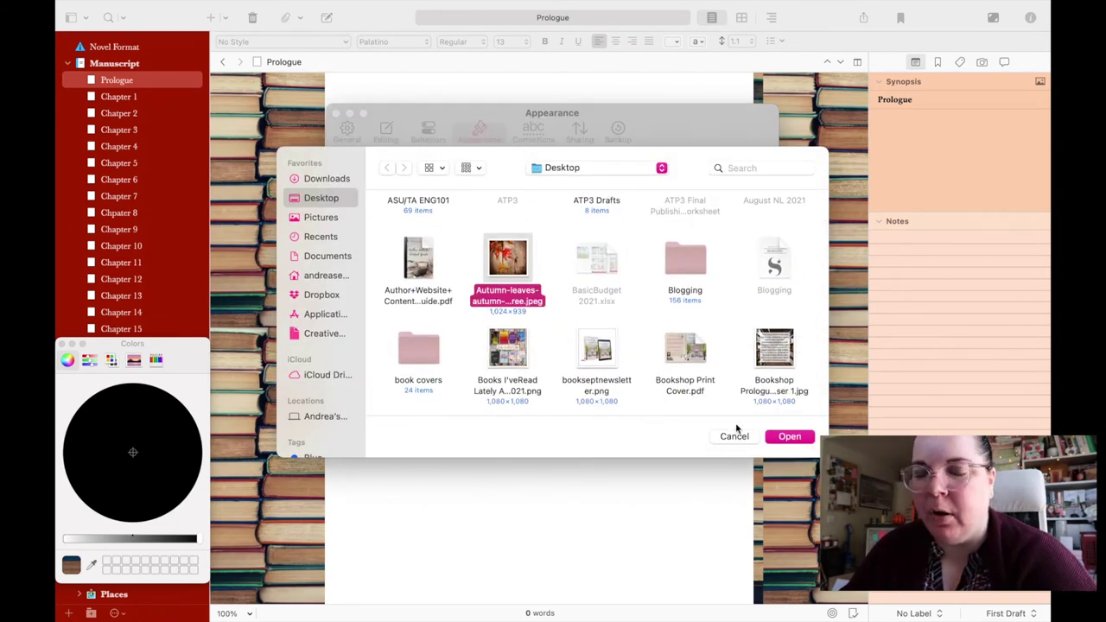
{"action": "left_click", "coordinate": [783, 439]}
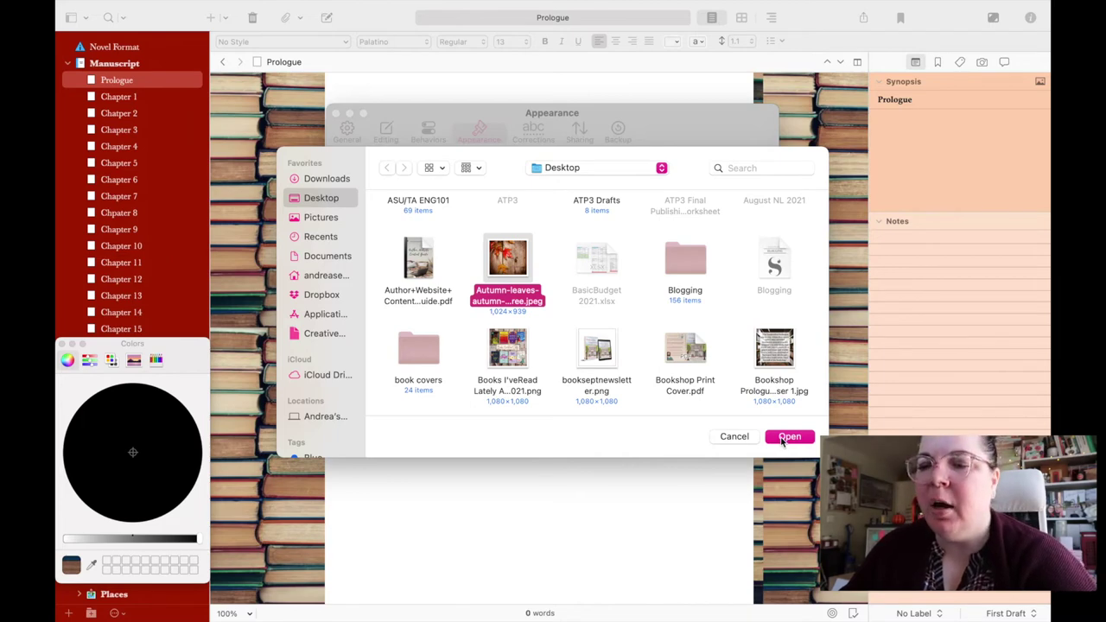
{"action": "left_click", "coordinate": [783, 439]}
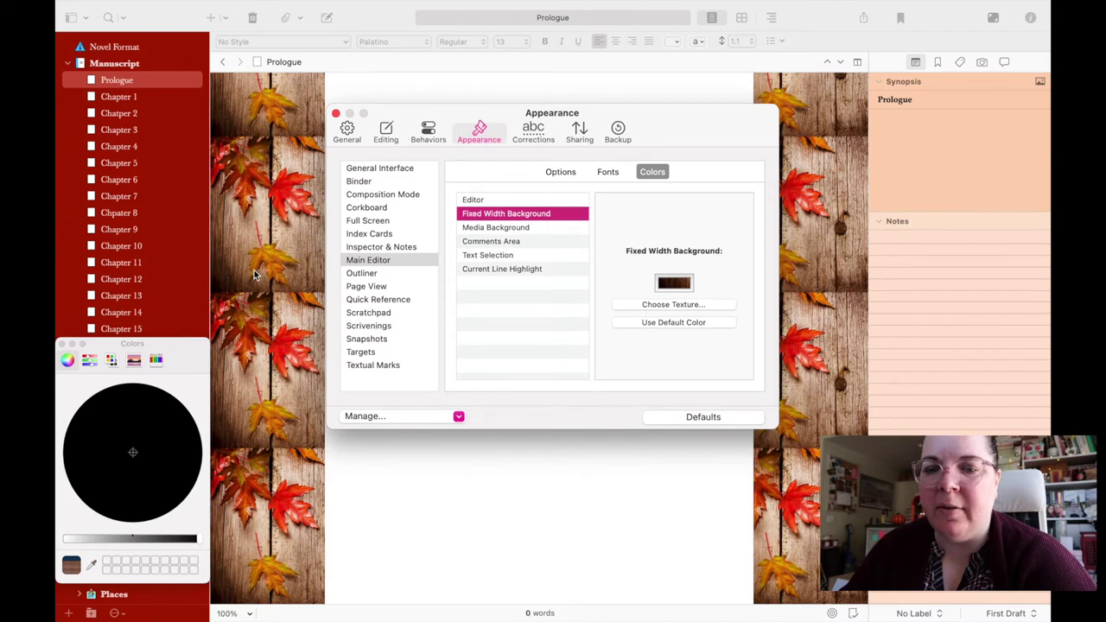
{"action": "left_click", "coordinate": [61, 344]}
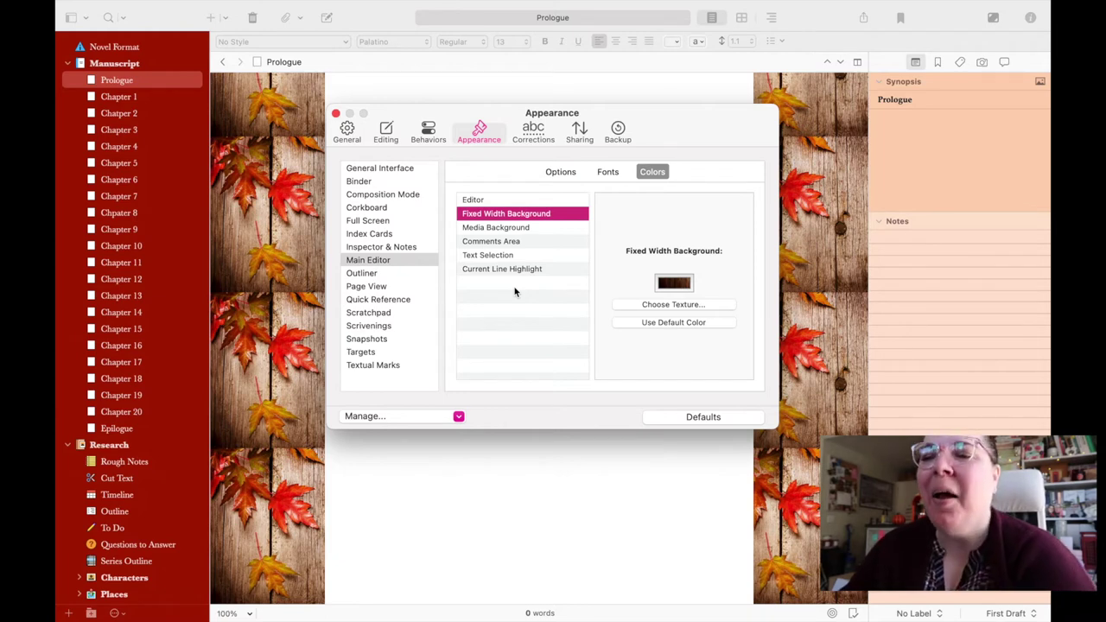
Look through the appearance colour settings for Outliner, Page View, Quick Reference, Scratchpad, Scrivenings and Targets
{"action": "left_click", "coordinate": [369, 274]}
{"action": "left_click", "coordinate": [369, 286]}
{"action": "left_click", "coordinate": [372, 299]}
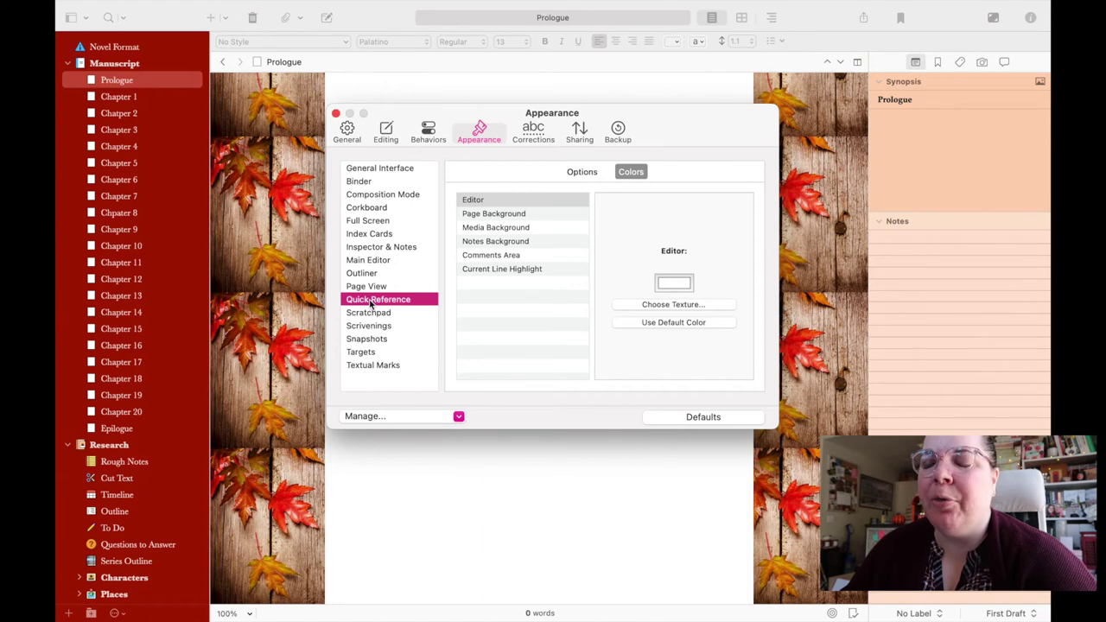
{"action": "left_click", "coordinate": [370, 313]}
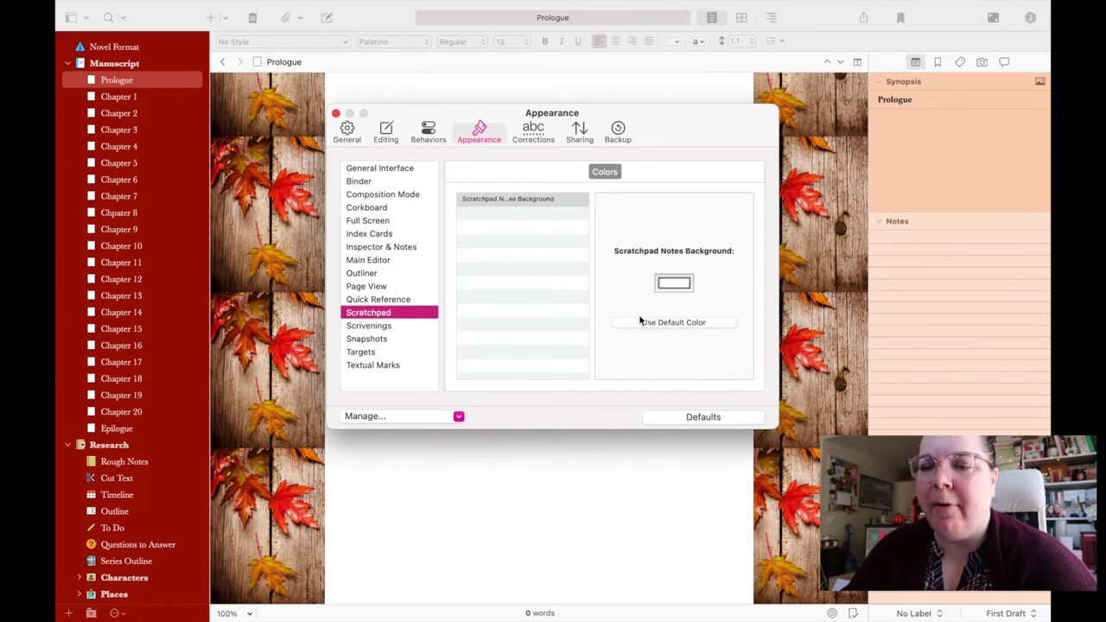
{"action": "left_click", "coordinate": [370, 326]}
{"action": "left_click", "coordinate": [391, 351]}
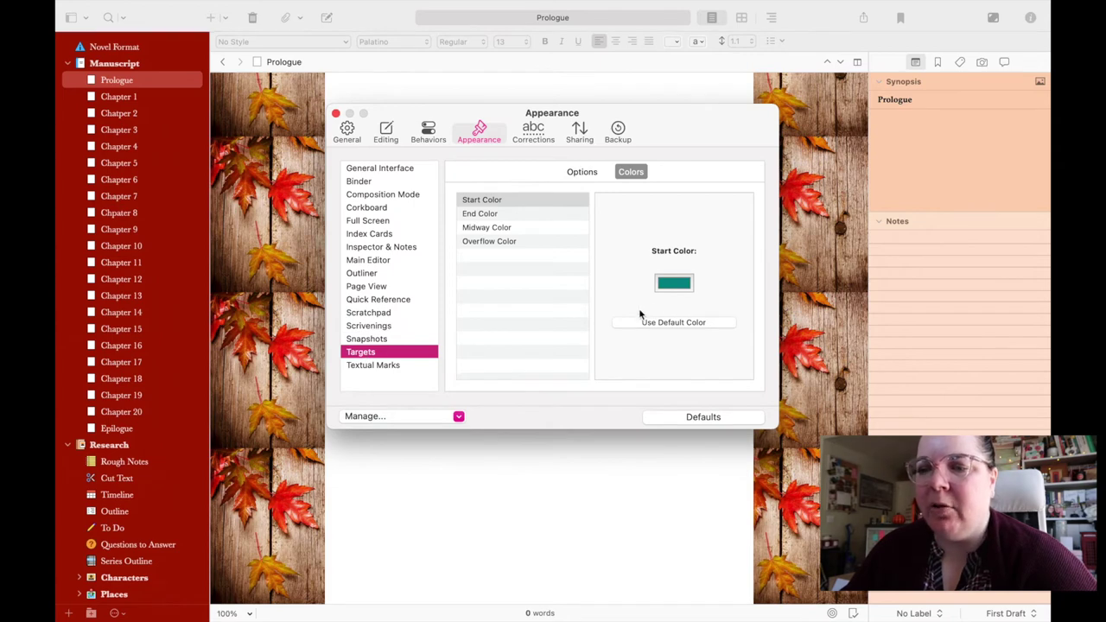
Save the current appearance settings as a theme named YouTubeTest, keeping the preselected settings included
{"action": "left_click", "coordinate": [413, 420]}
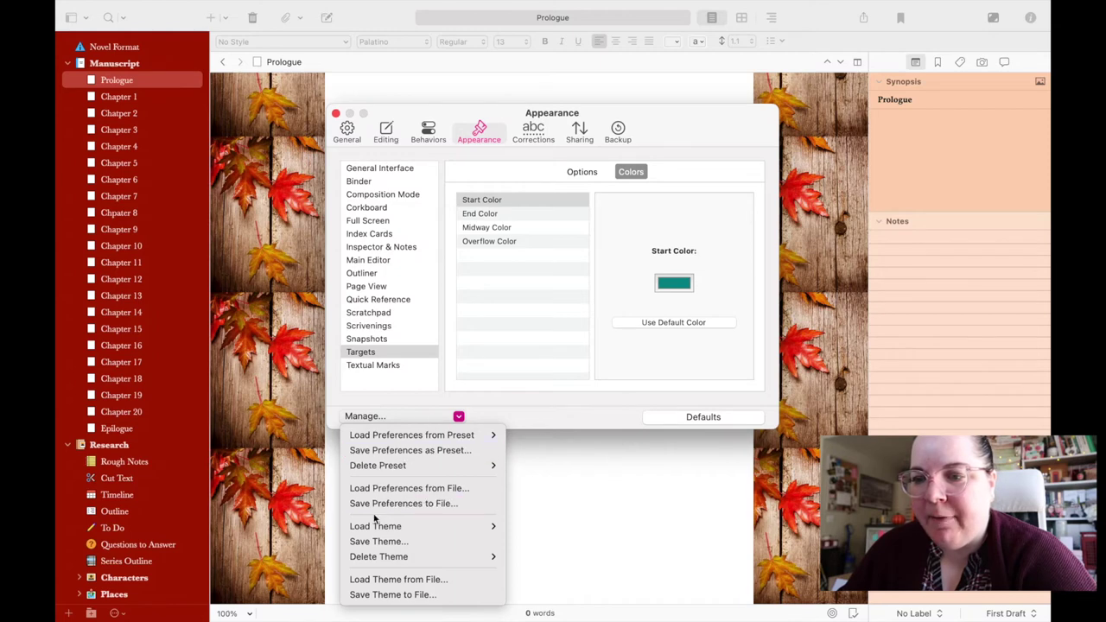
{"action": "left_click", "coordinate": [379, 542]}
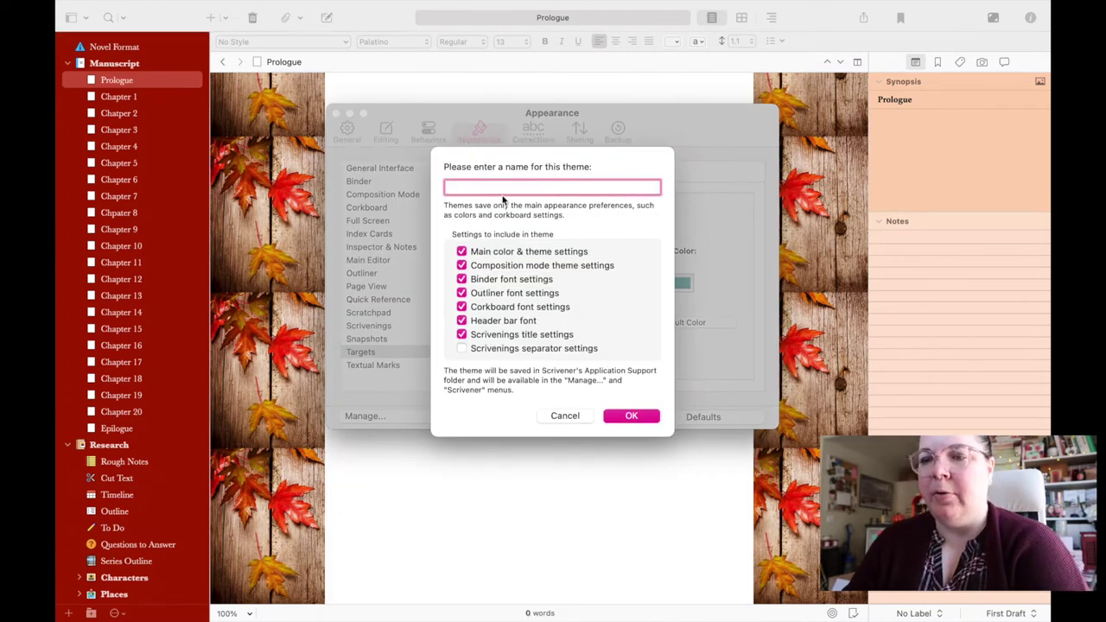
{"action": "type", "text": "YouTubeTe"}
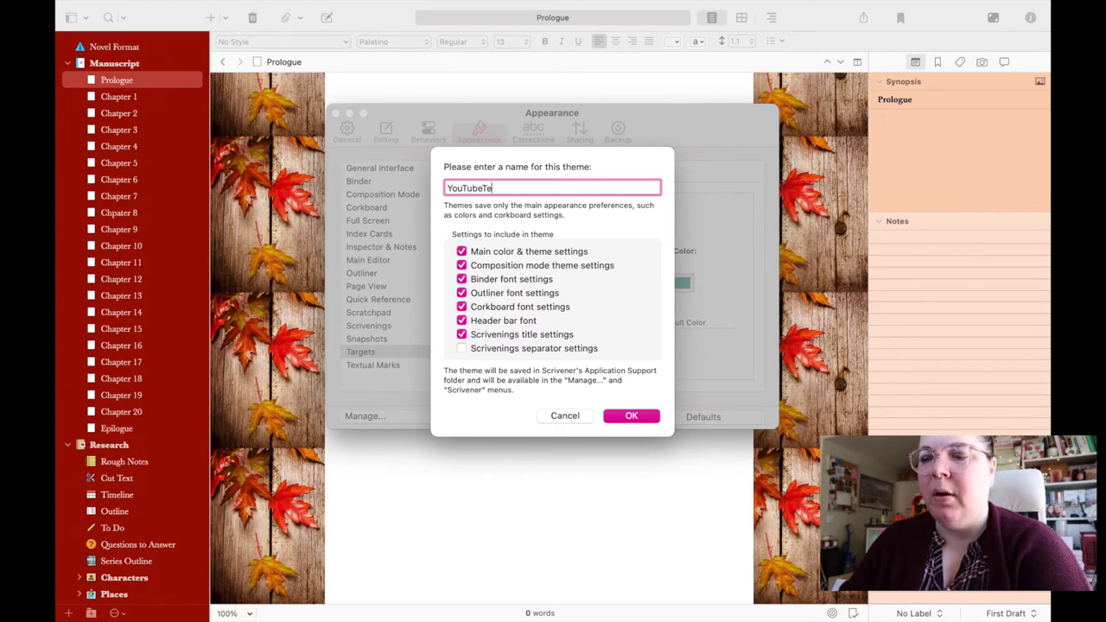
{"action": "type", "text": "st"}
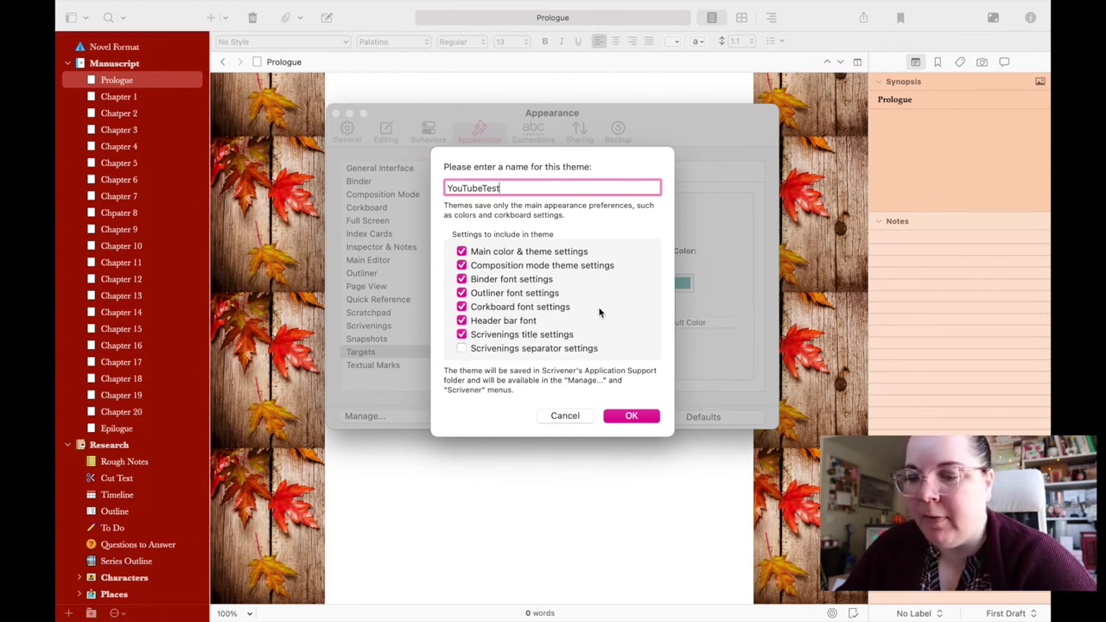
{"action": "left_click", "coordinate": [633, 417]}
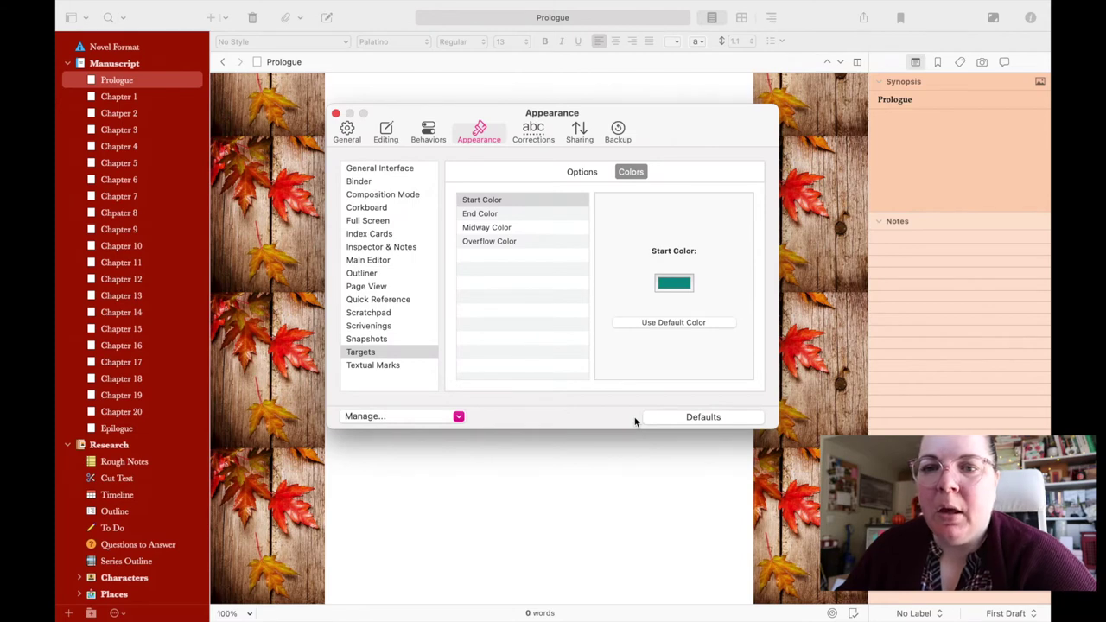
Try the Kimbrell's Books theme and return to the YouTubeTest theme
{"action": "left_click", "coordinate": [117, 8]}
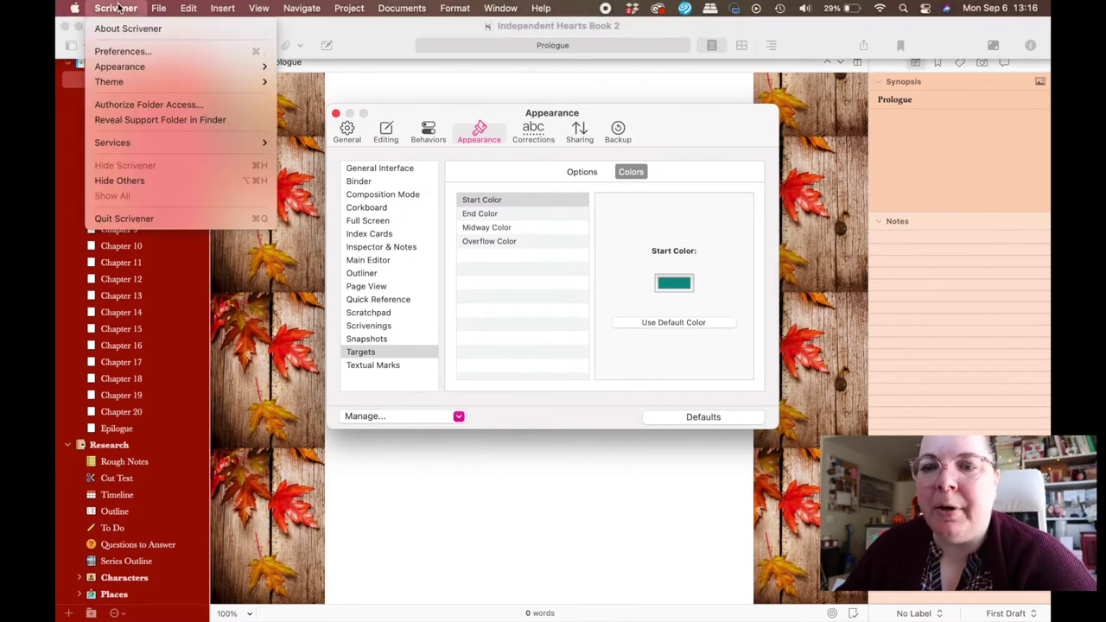
{"action": "mouse_move", "coordinate": [123, 83]}
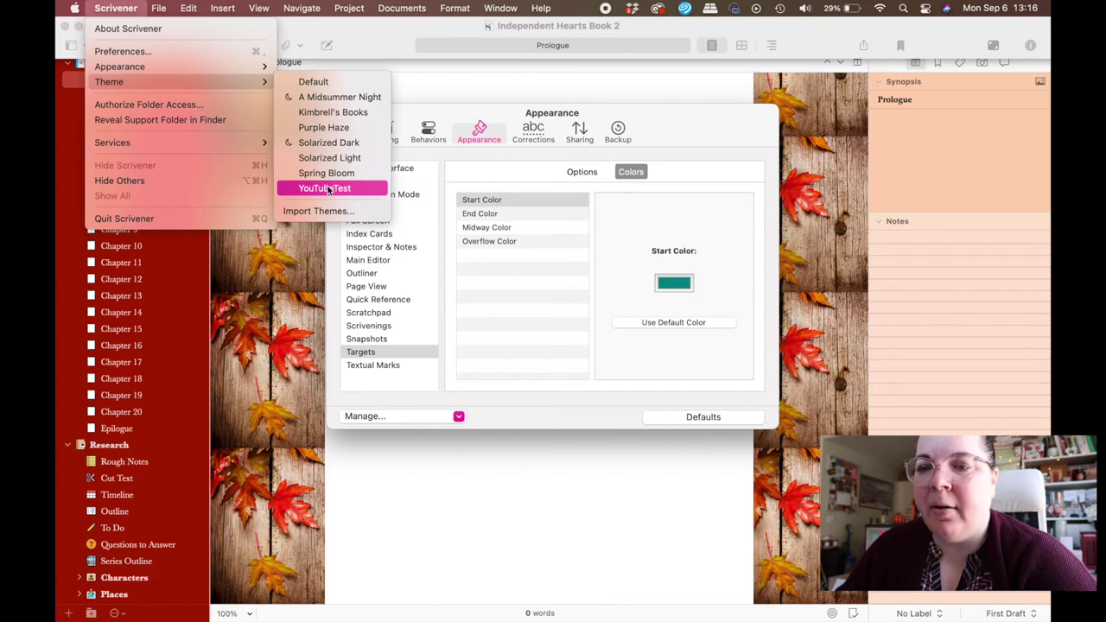
{"action": "left_click", "coordinate": [318, 113]}
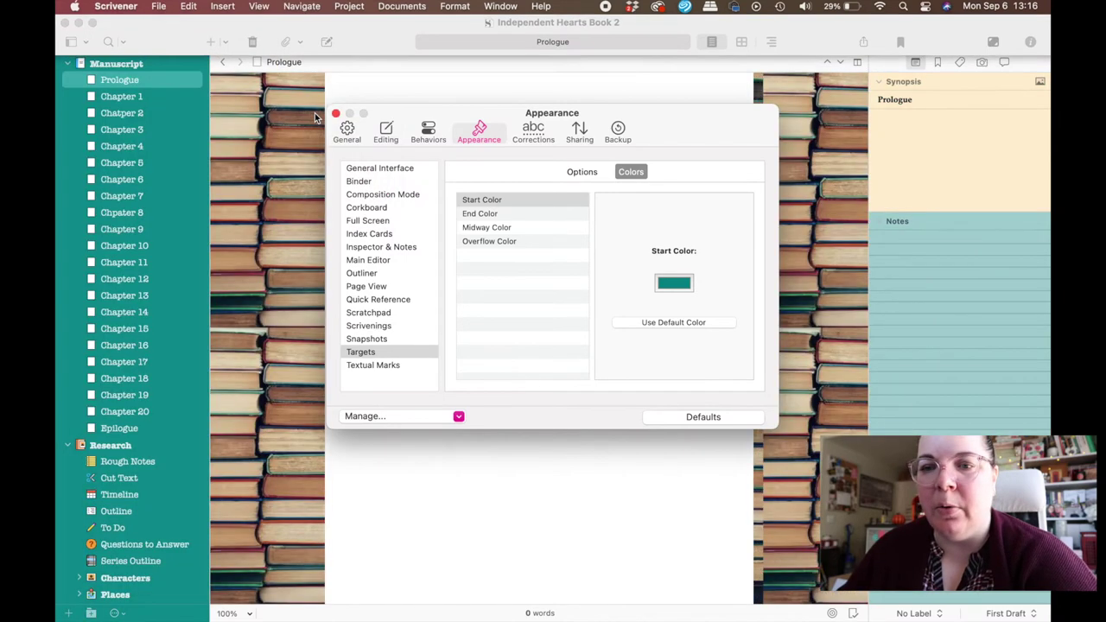
{"action": "left_click", "coordinate": [116, 7]}
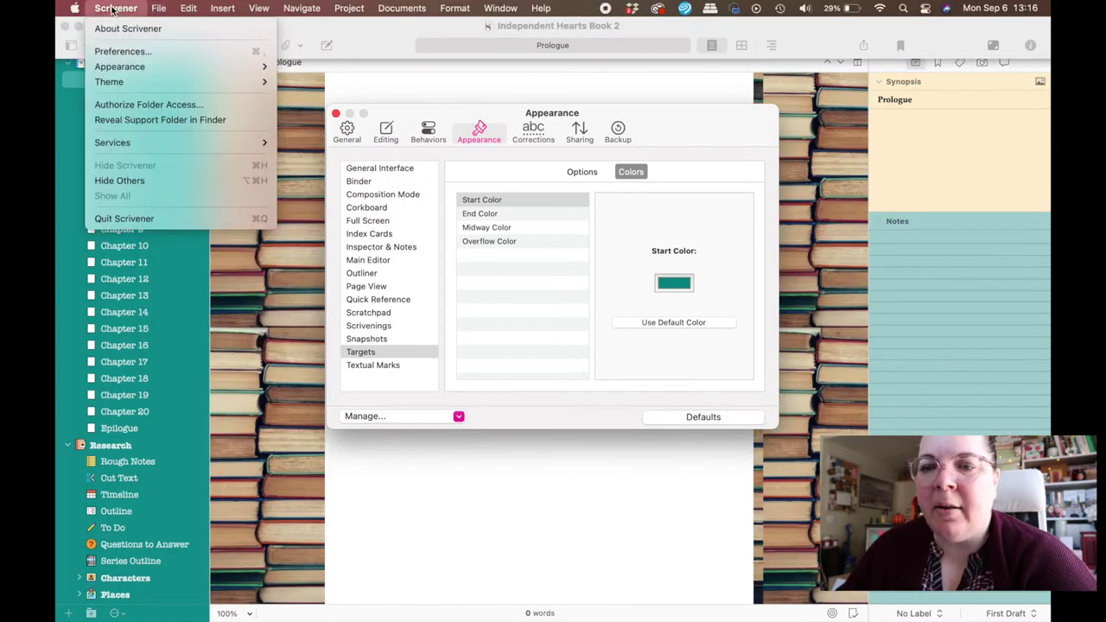
{"action": "mouse_move", "coordinate": [119, 83]}
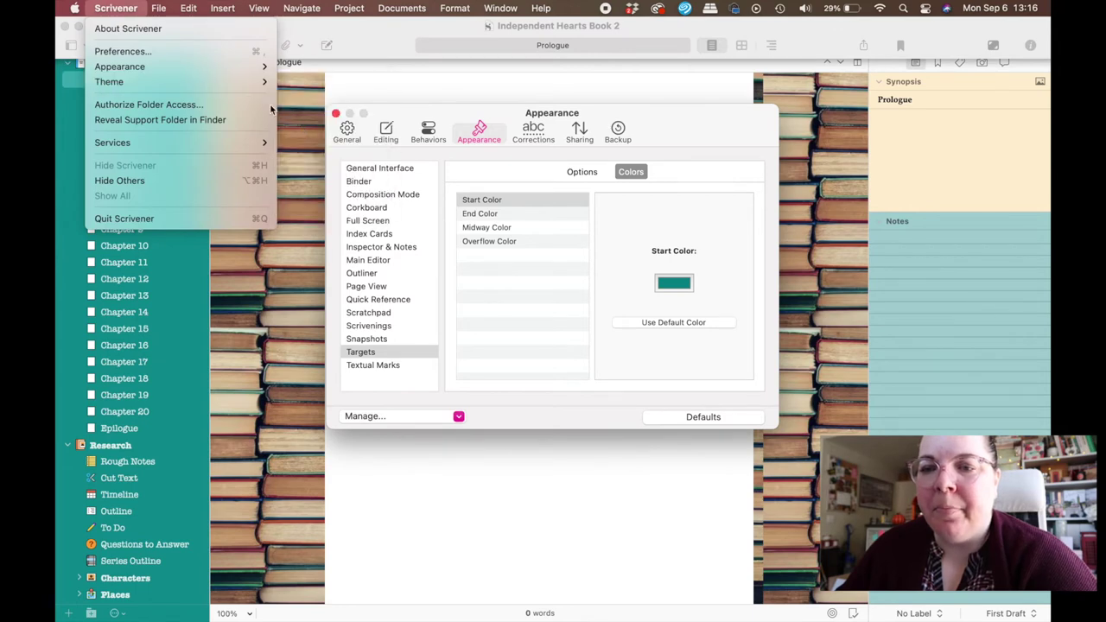
{"action": "left_click", "coordinate": [312, 190]}
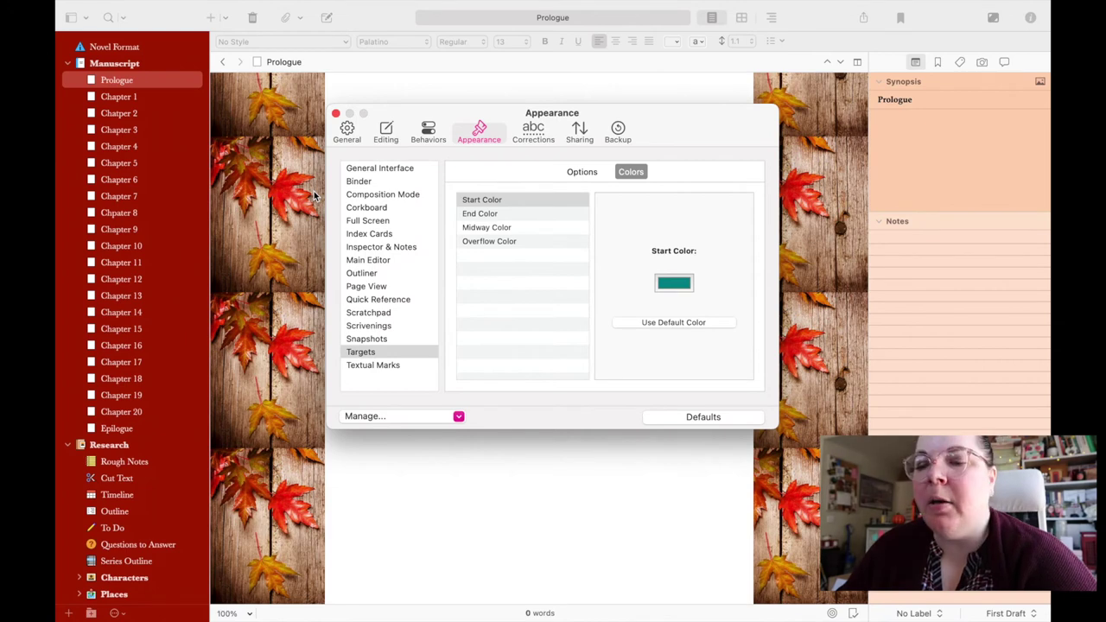
Look at the options for loading and saving themes, and close the appearance preferences
{"action": "left_click", "coordinate": [420, 413]}
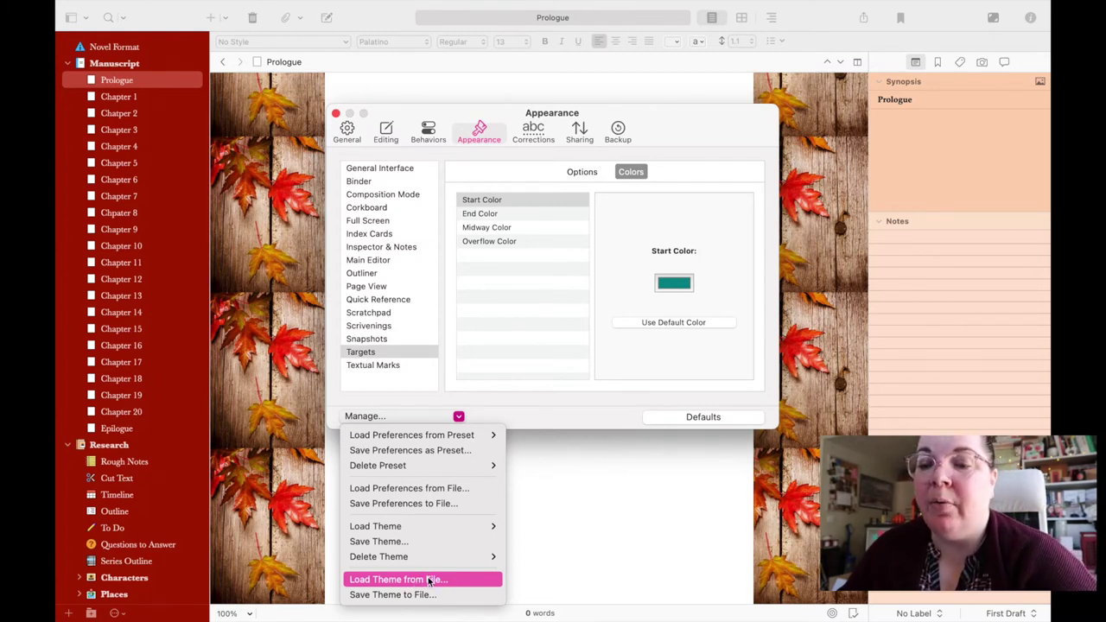
{"action": "left_click", "coordinate": [540, 426]}
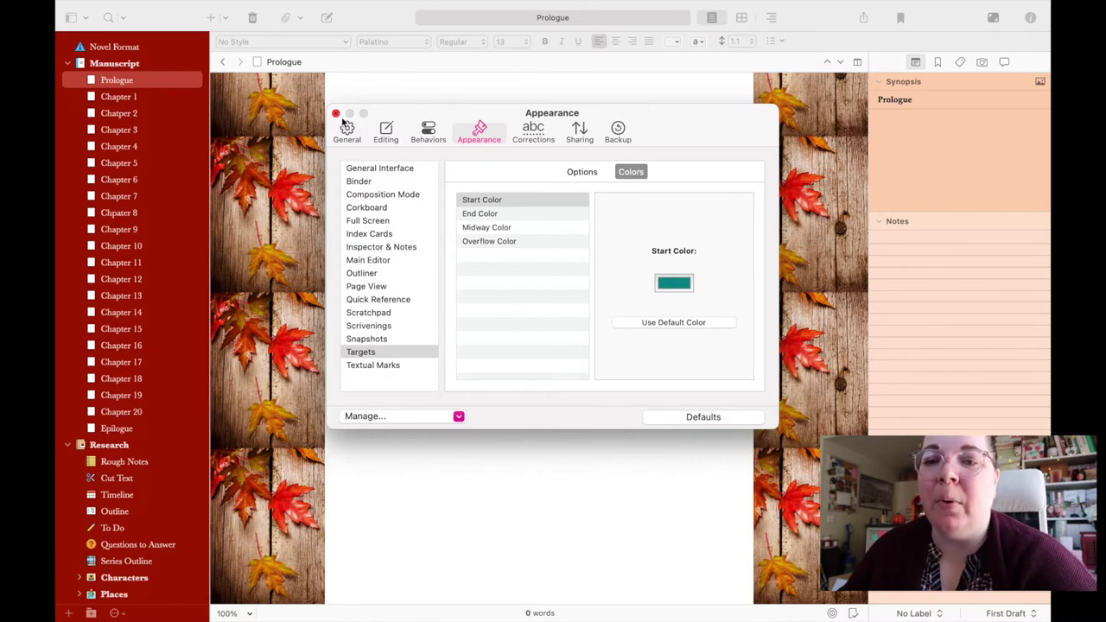
{"action": "left_click", "coordinate": [336, 113]}
Try the Spring Bloom theme and switch back to the saved YouTubeTest theme
{"action": "left_click", "coordinate": [116, 8]}
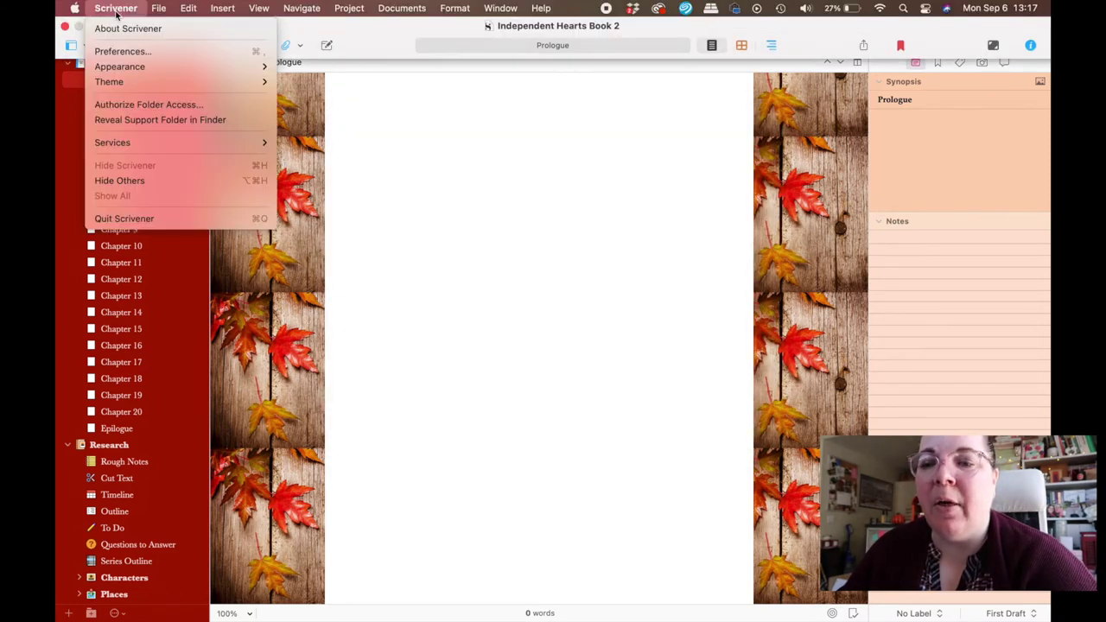
{"action": "mouse_move", "coordinate": [132, 90]}
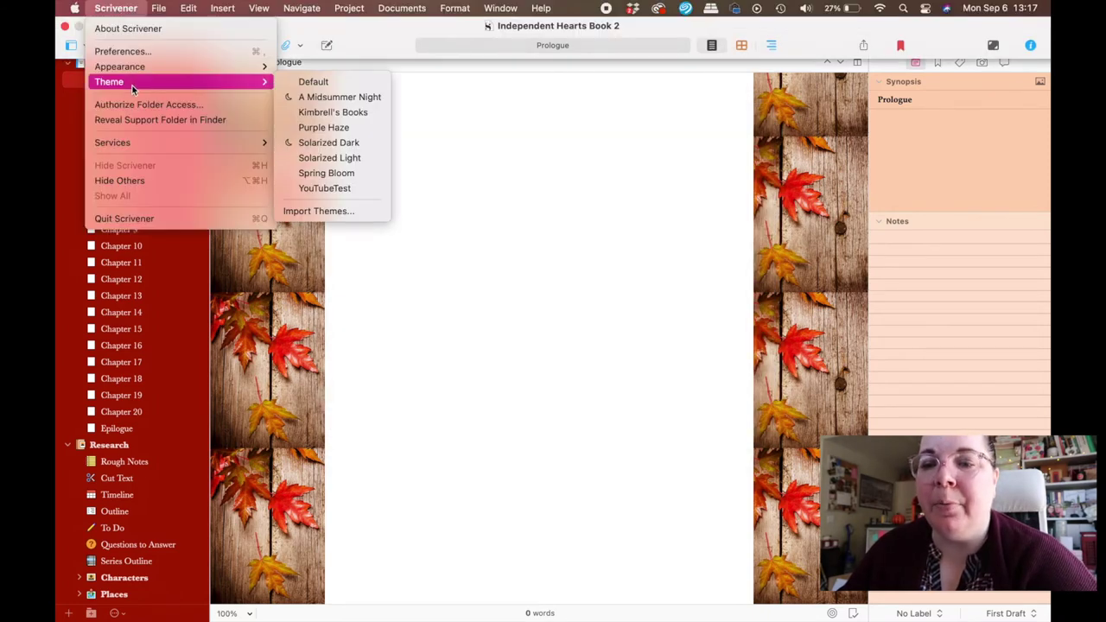
{"action": "left_click", "coordinate": [331, 174]}
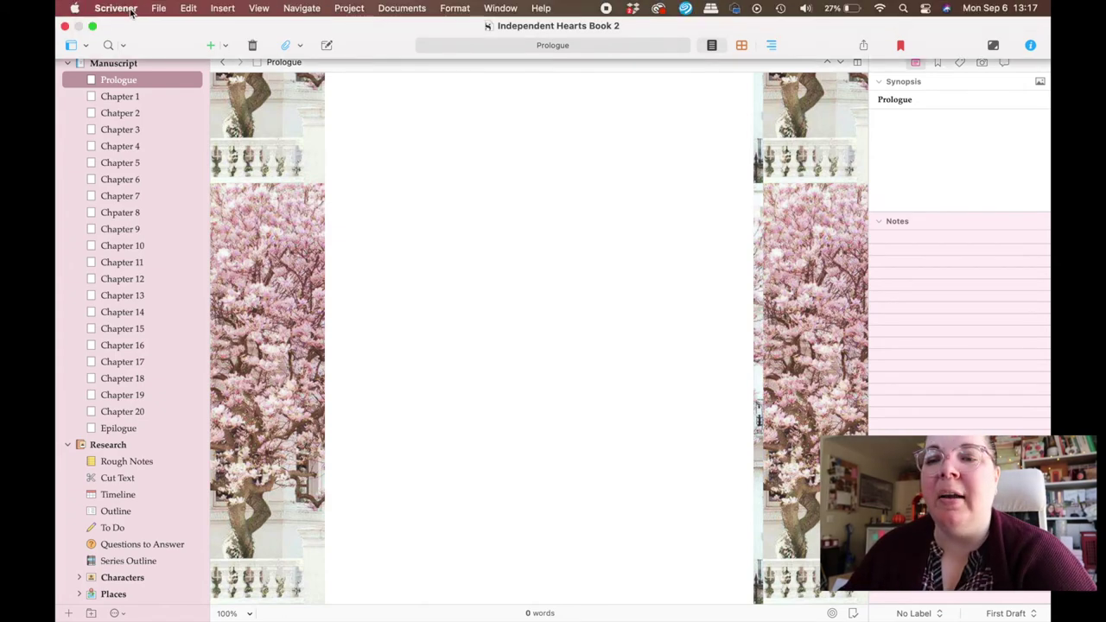
{"action": "left_click", "coordinate": [131, 11]}
{"action": "mouse_move", "coordinate": [159, 86]}
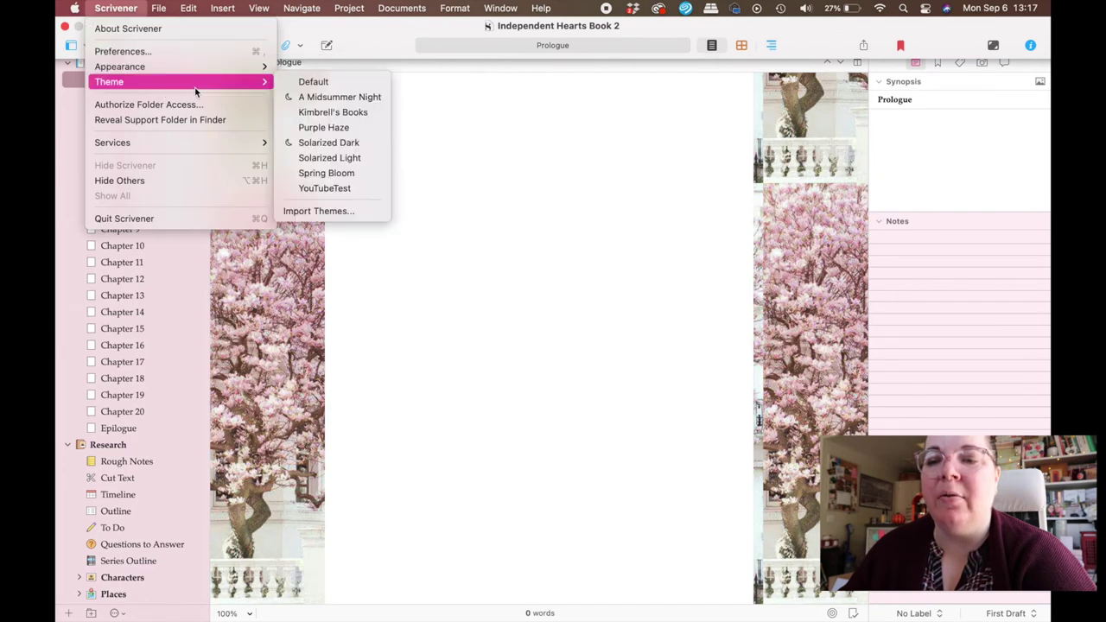
{"action": "left_click", "coordinate": [326, 188]}
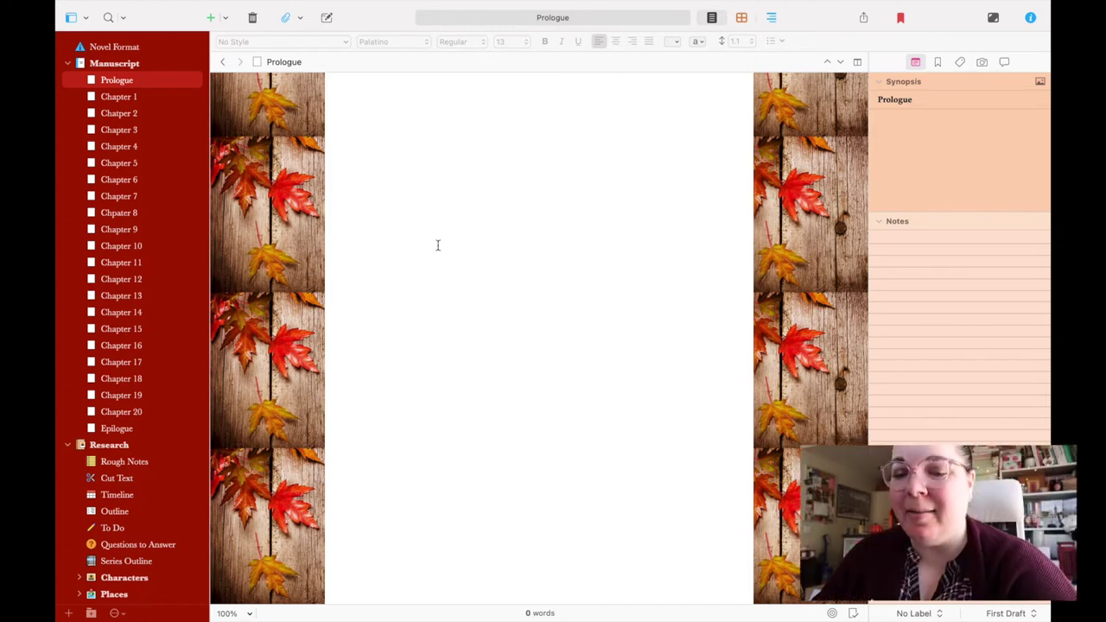
Show the project targets and set the manuscript target to 95000 words
{"action": "mouse_move", "coordinate": [272, 10]}
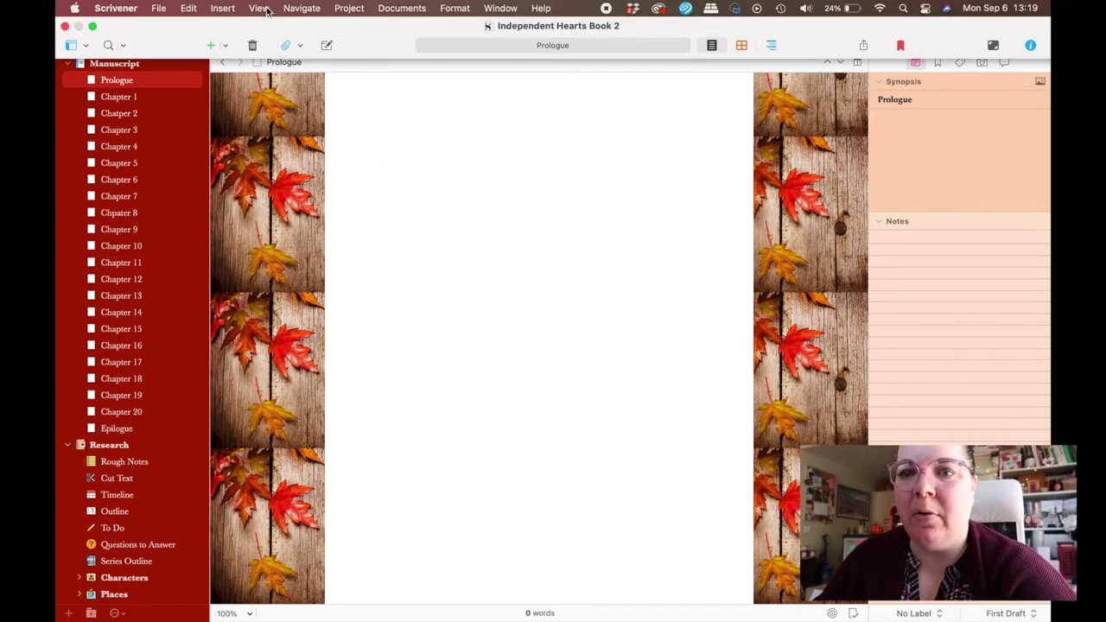
{"action": "left_click", "coordinate": [346, 9]}
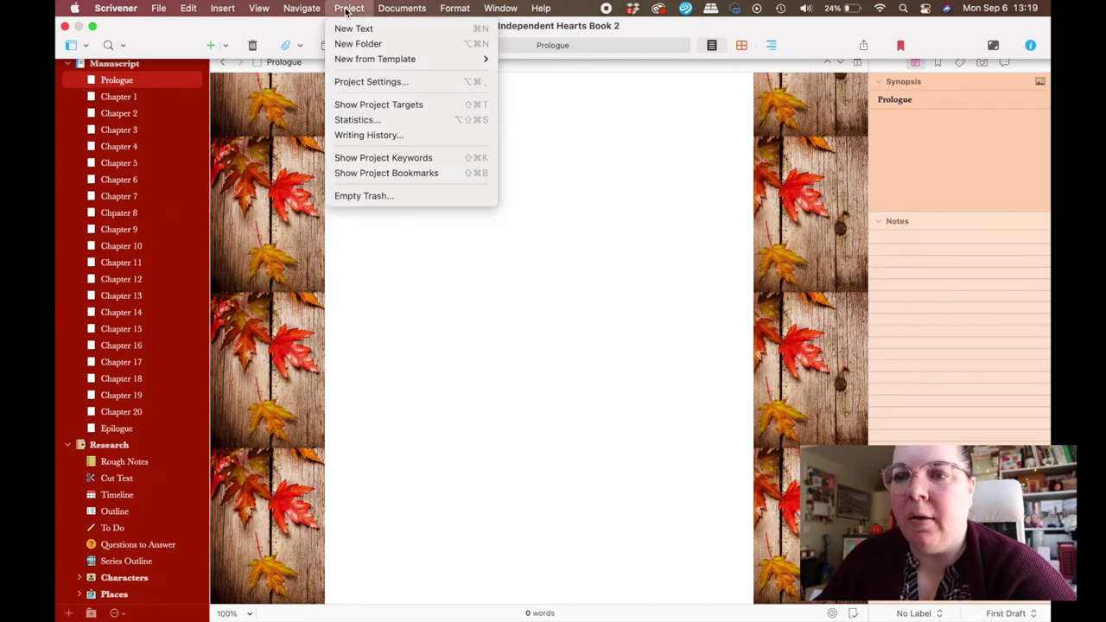
{"action": "left_click", "coordinate": [365, 105]}
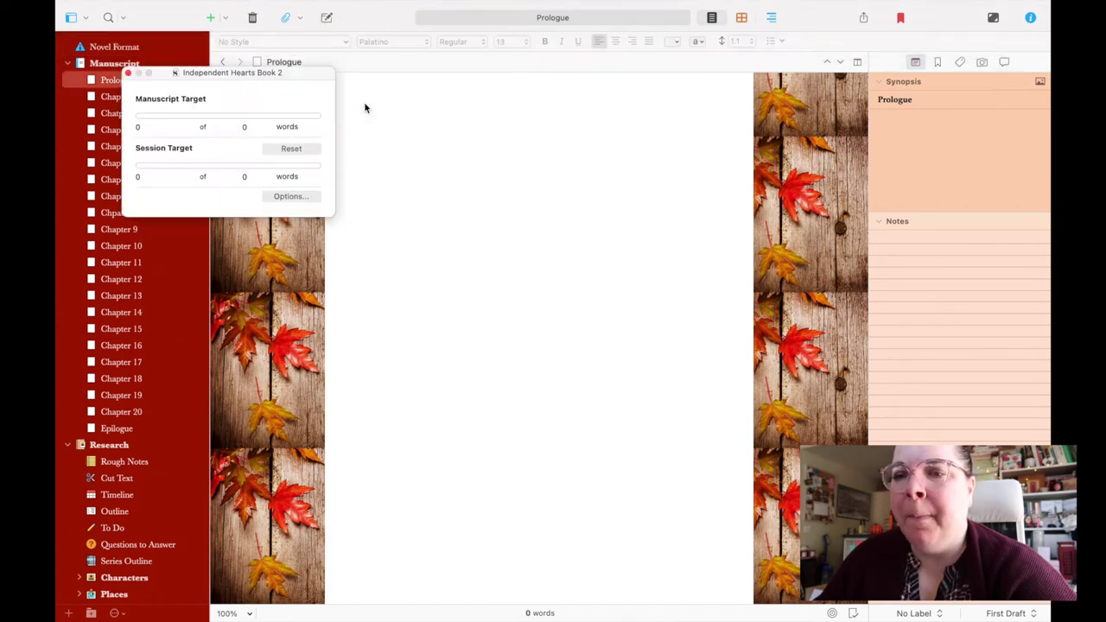
{"action": "left_click_drag", "start_coordinate": [292, 79], "coordinate": [447, 126]}
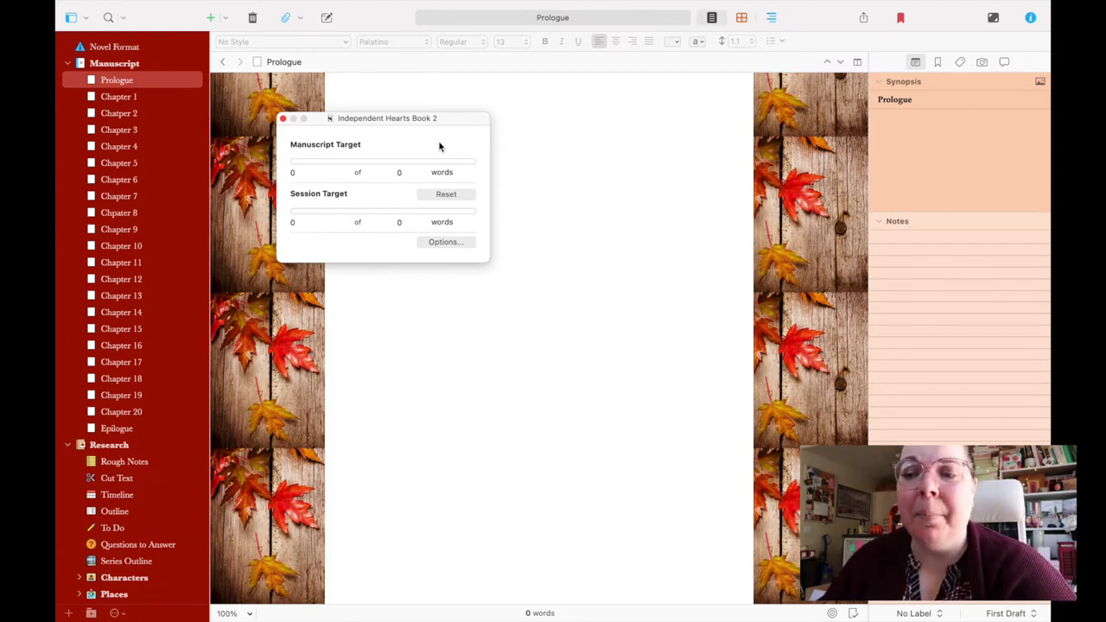
{"action": "left_click", "coordinate": [398, 173]}
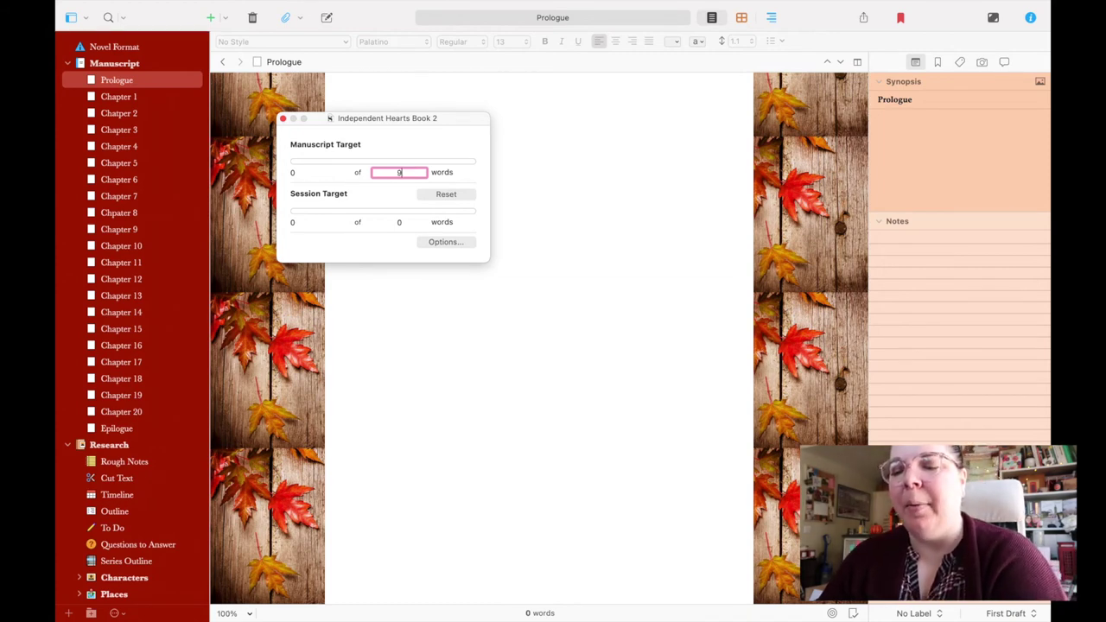
{"action": "type", "text": "95000"}
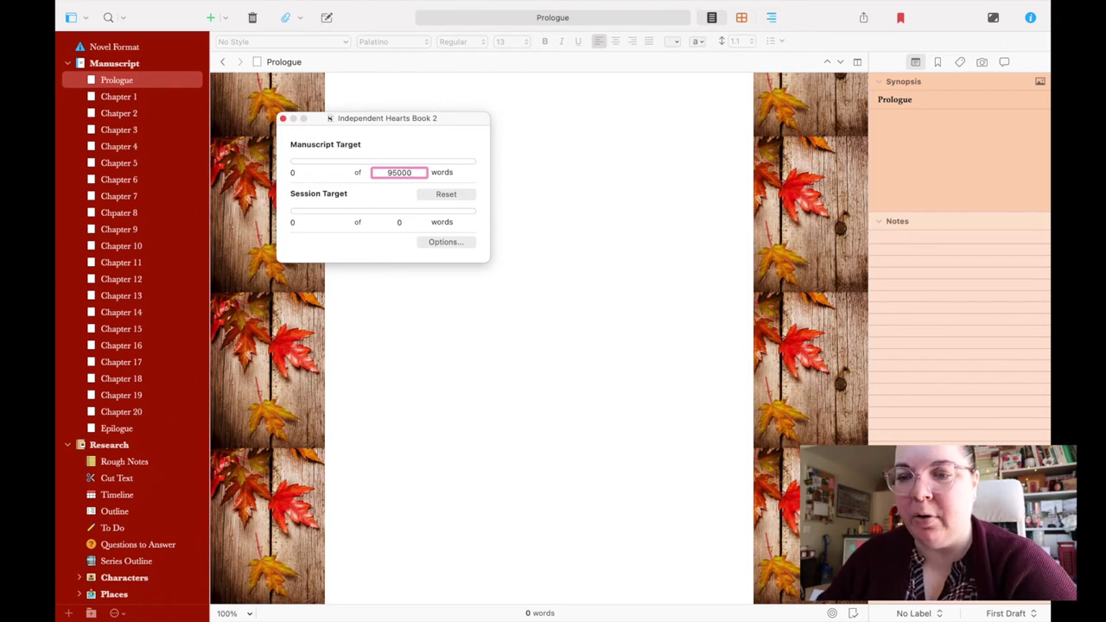
{"action": "key", "text": "Return"}
Enable a deadline for the draft target and set it to 2/28/2022
{"action": "left_click", "coordinate": [439, 244]}
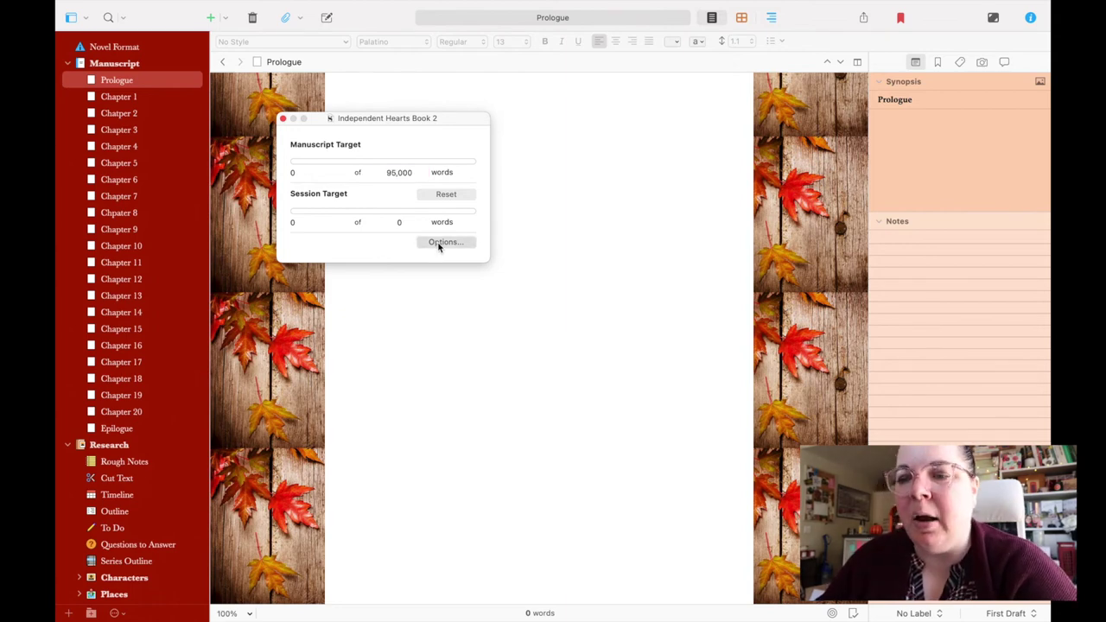
{"action": "left_click", "coordinate": [439, 245]}
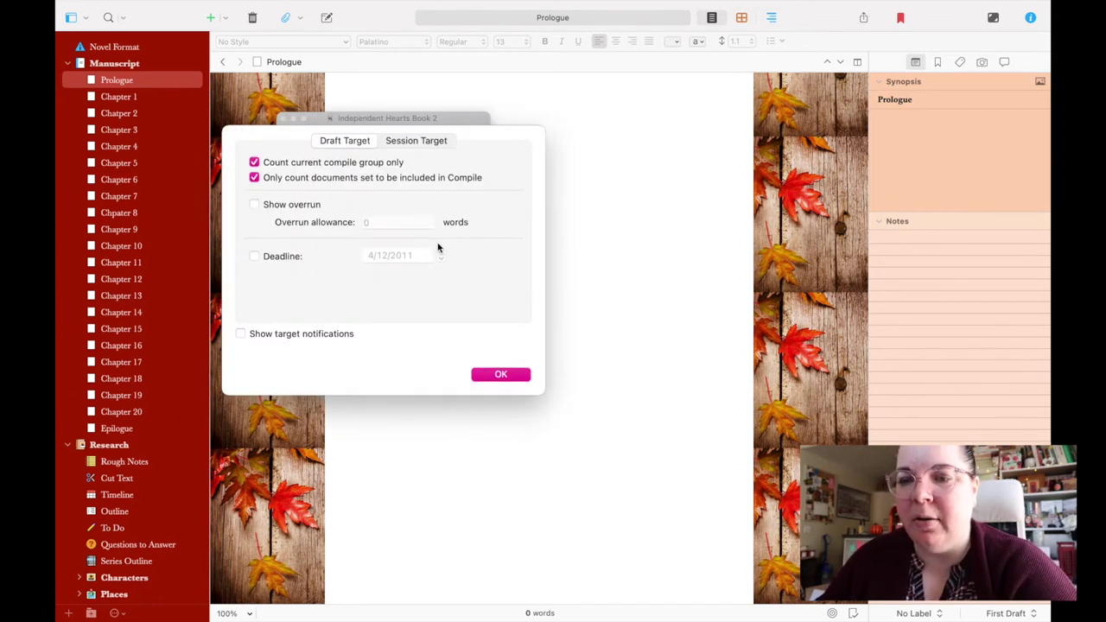
{"action": "left_click", "coordinate": [254, 256]}
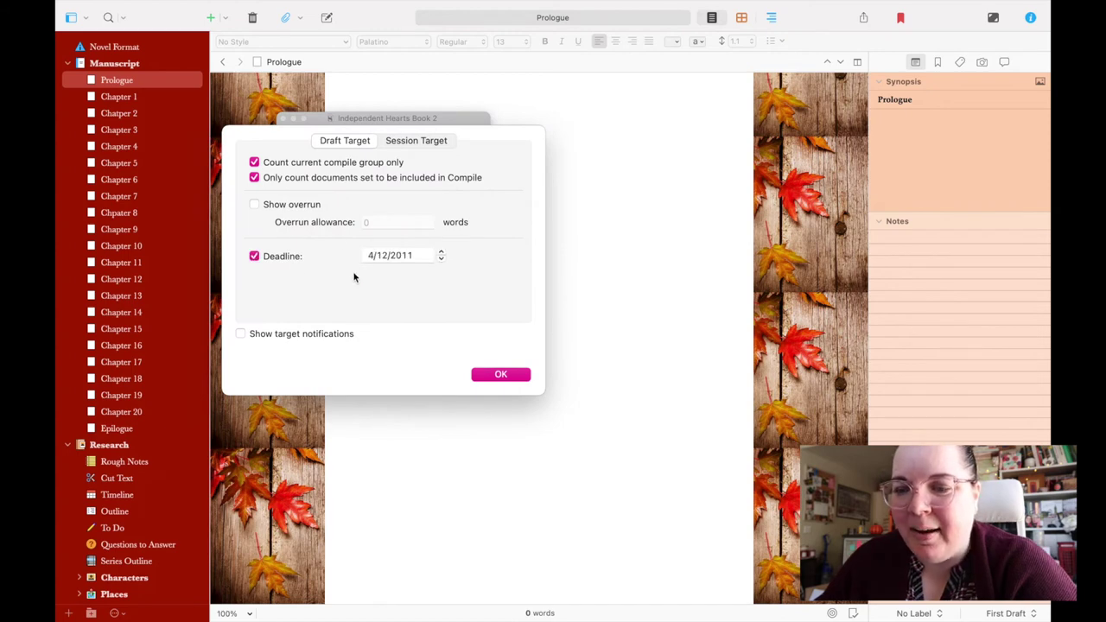
{"action": "left_click", "coordinate": [406, 258]}
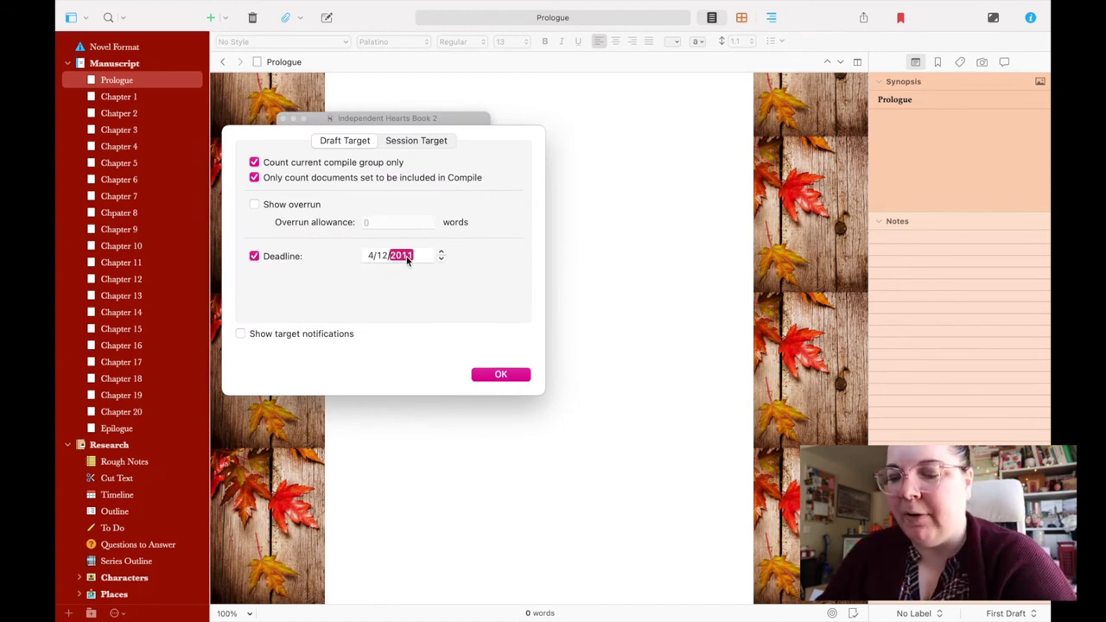
{"action": "type", "text": "20"}
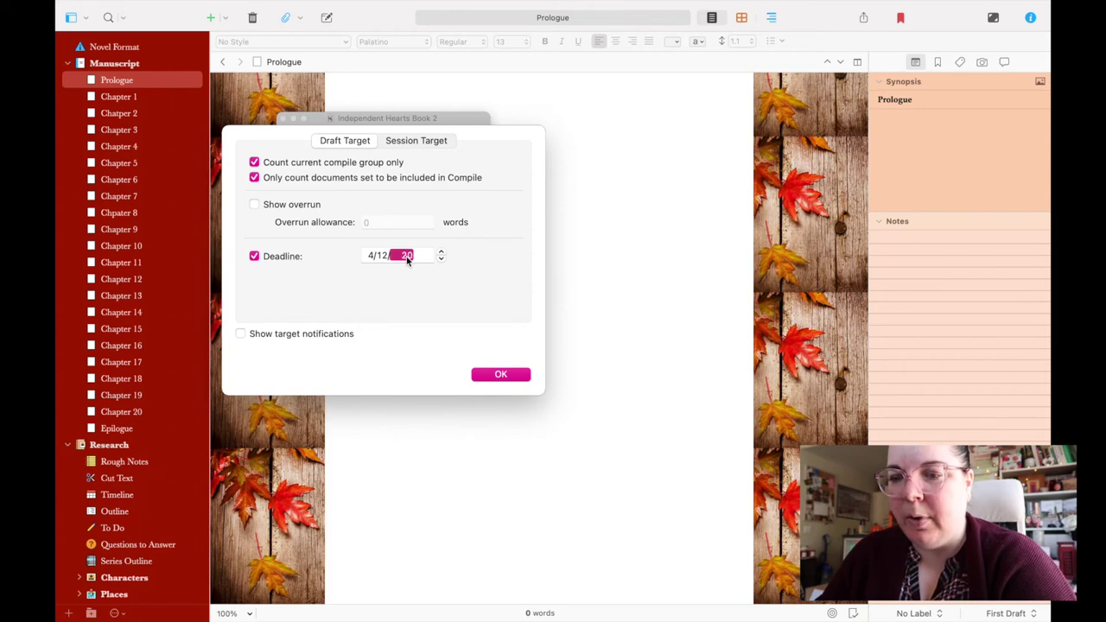
{"action": "type", "text": "22"}
{"action": "left_click", "coordinate": [369, 256]}
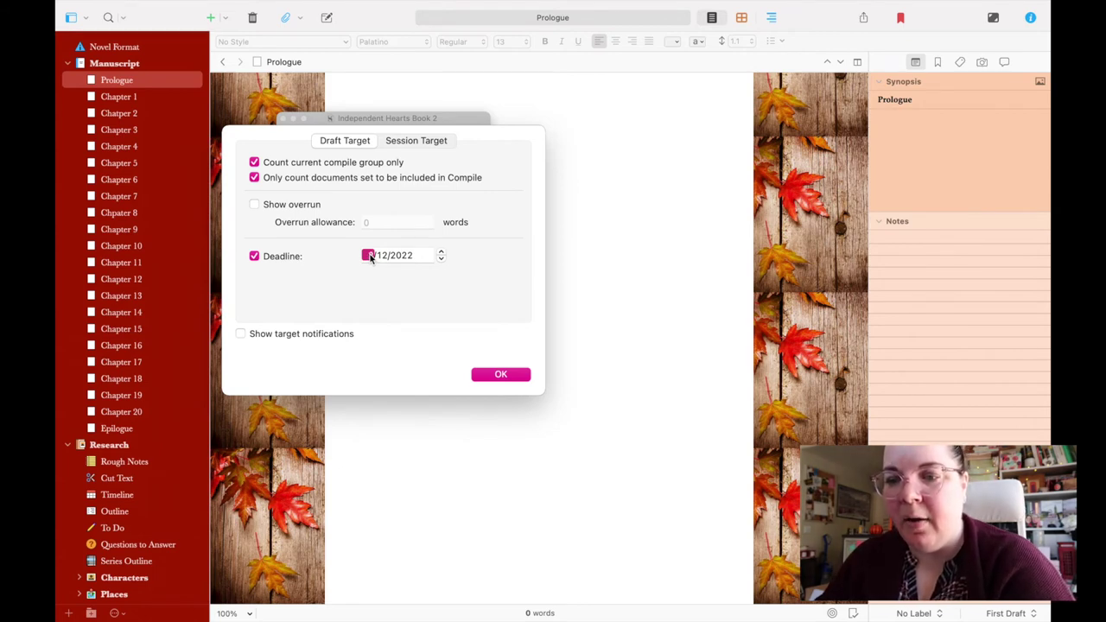
{"action": "left_click", "coordinate": [381, 257]}
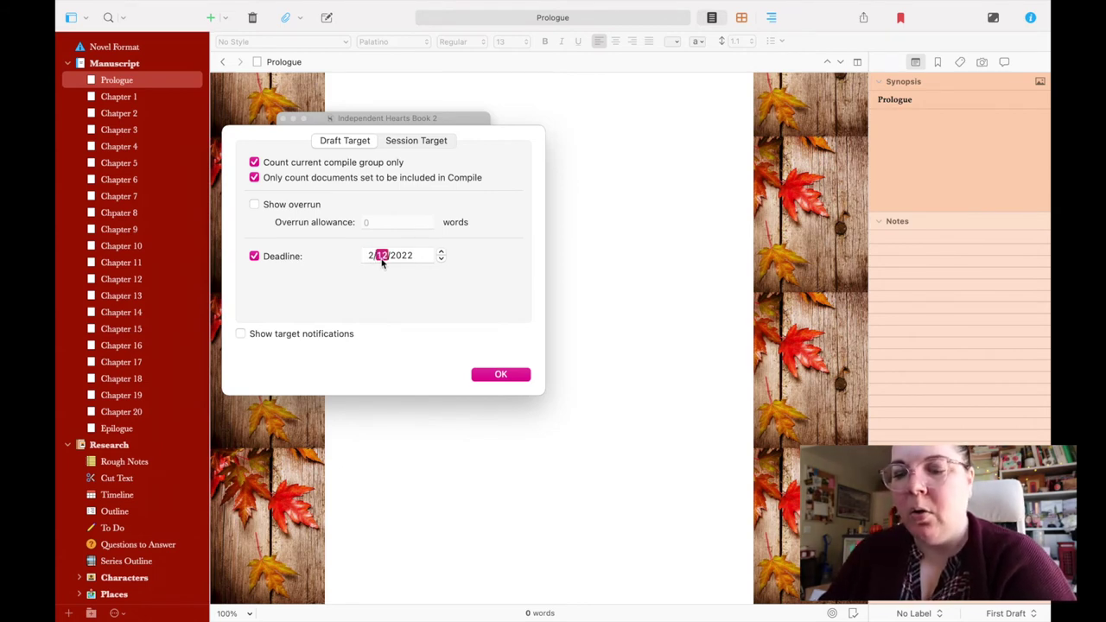
{"action": "type", "text": "28"}
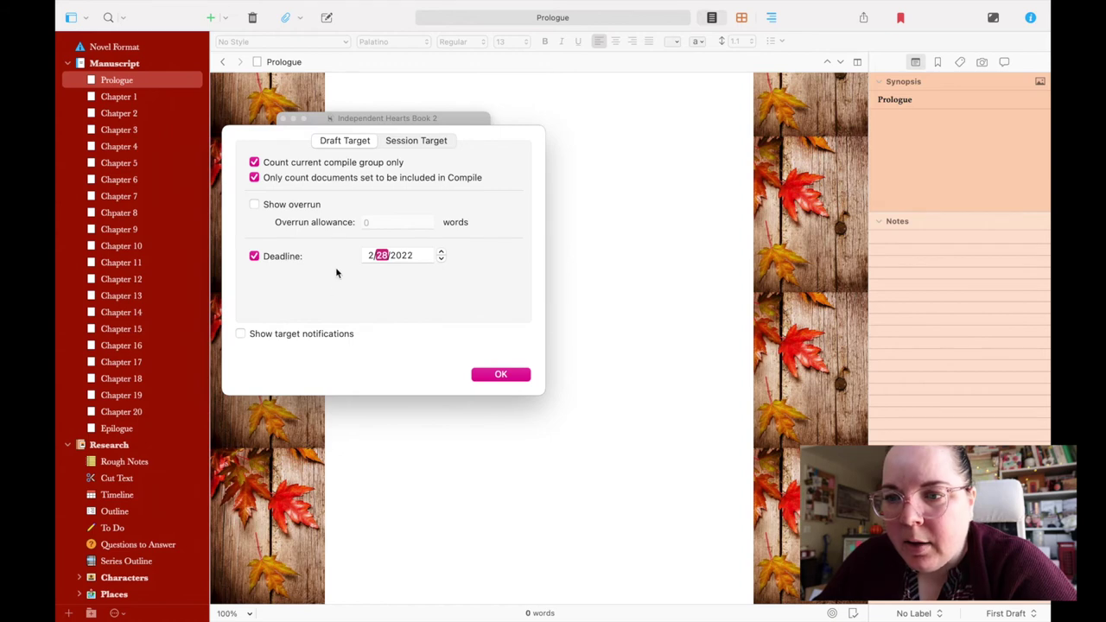
Have the session target calculated automatically from the draft deadline, with Monday to Friday as writing days, and apply the target options
{"action": "left_click", "coordinate": [410, 141]}
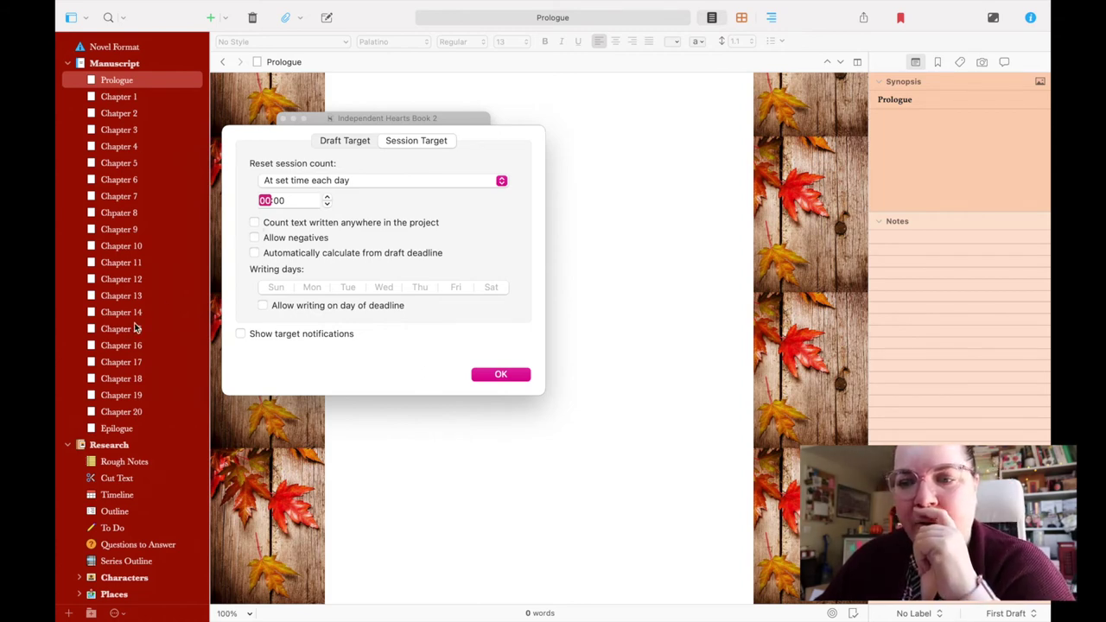
{"action": "left_click", "coordinate": [254, 254]}
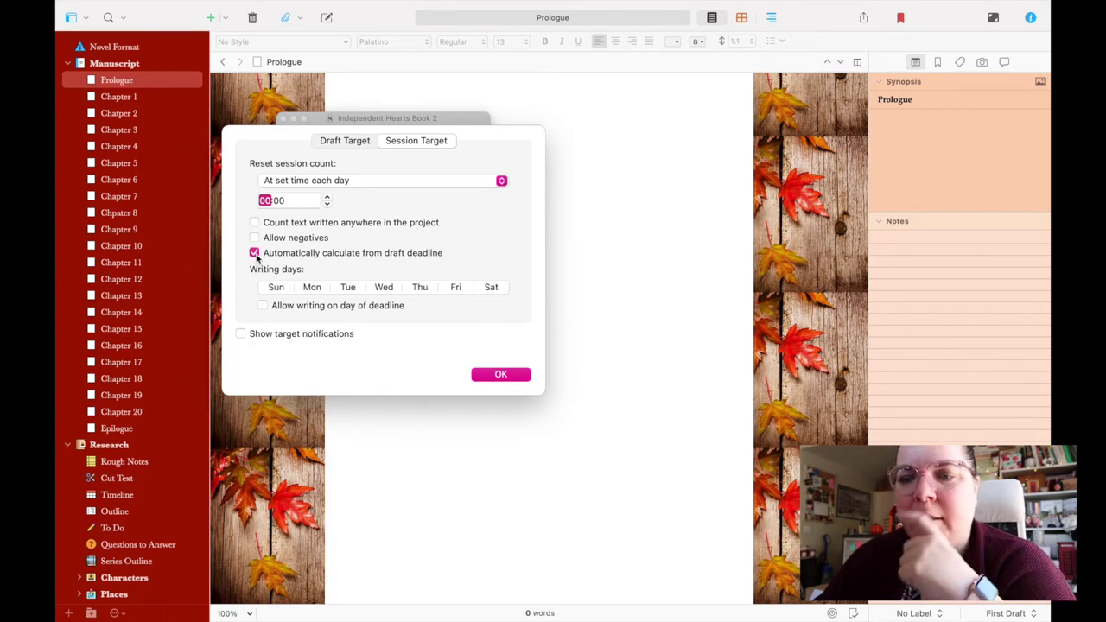
{"action": "left_click", "coordinate": [309, 293]}
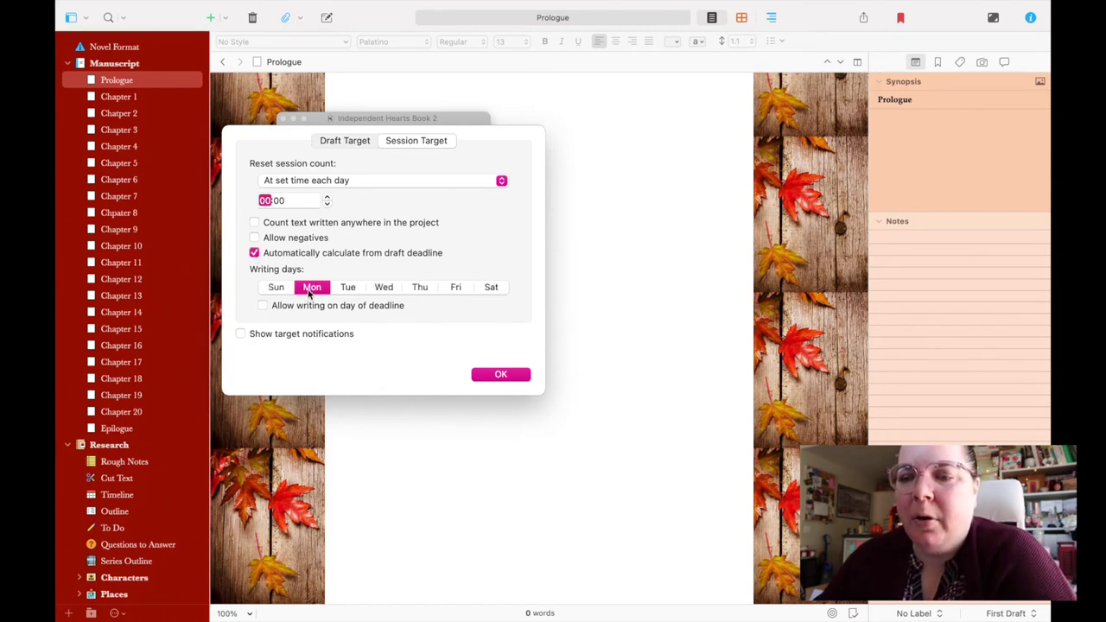
{"action": "left_click", "coordinate": [348, 288]}
{"action": "left_click", "coordinate": [384, 288]}
{"action": "left_click", "coordinate": [420, 288]}
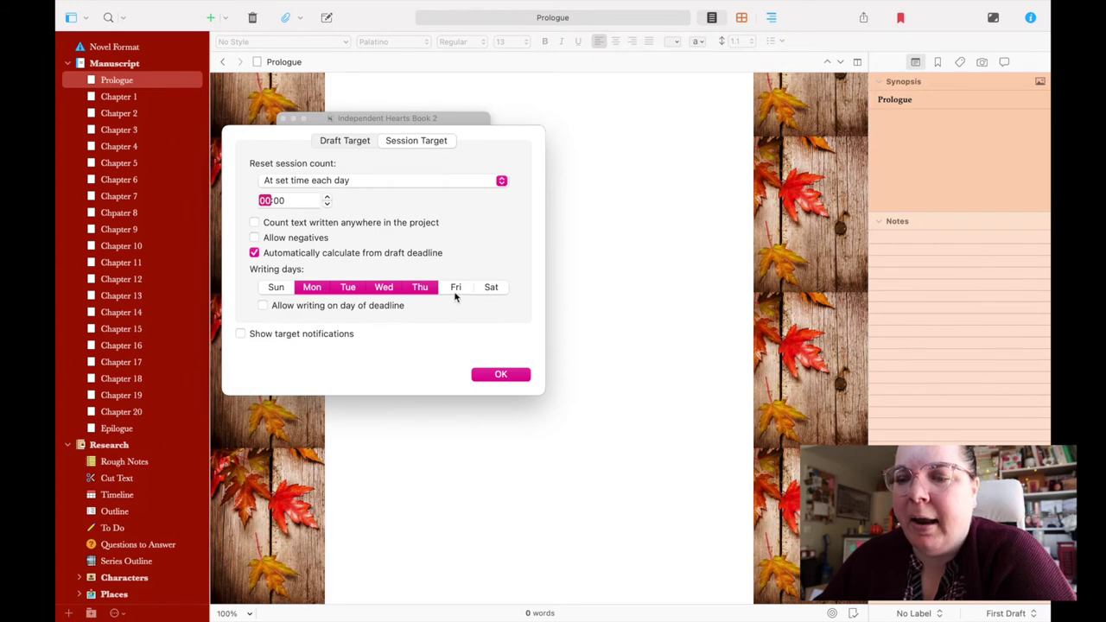
{"action": "left_click", "coordinate": [458, 290]}
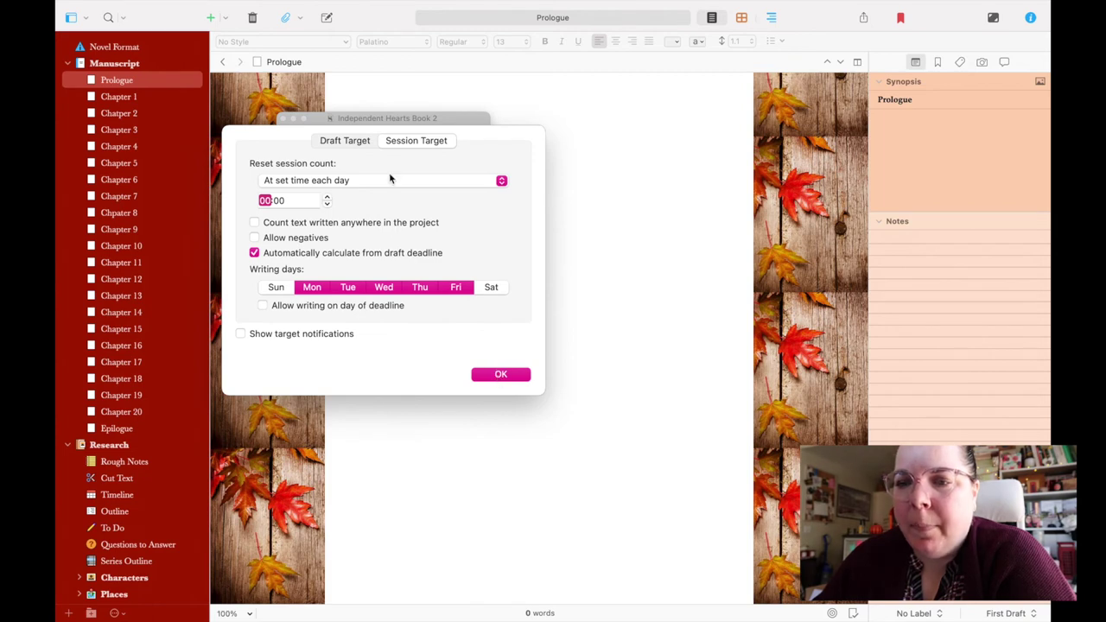
{"action": "left_click", "coordinate": [361, 143]}
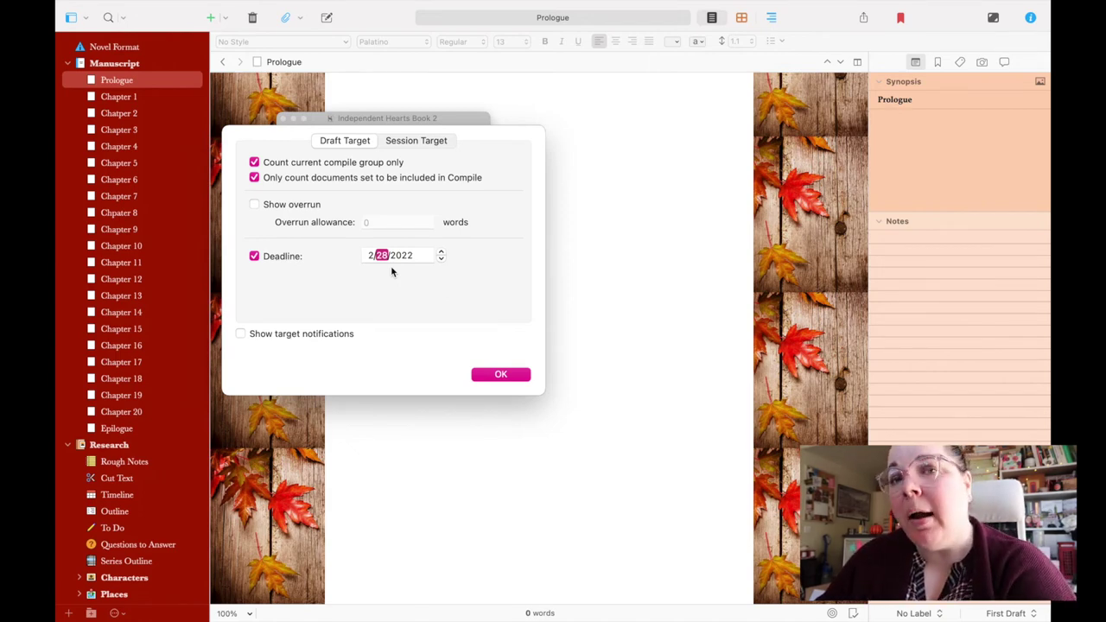
{"action": "left_click", "coordinate": [499, 374]}
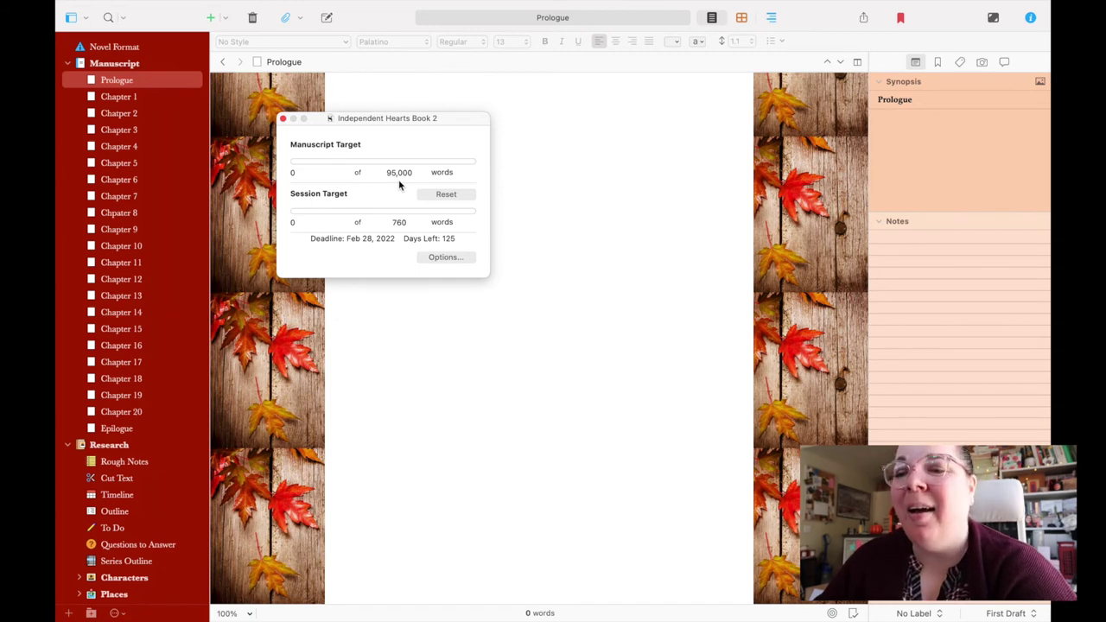
Move the draft deadline to 3/28/2022 and apply the change
{"action": "left_click", "coordinate": [441, 258]}
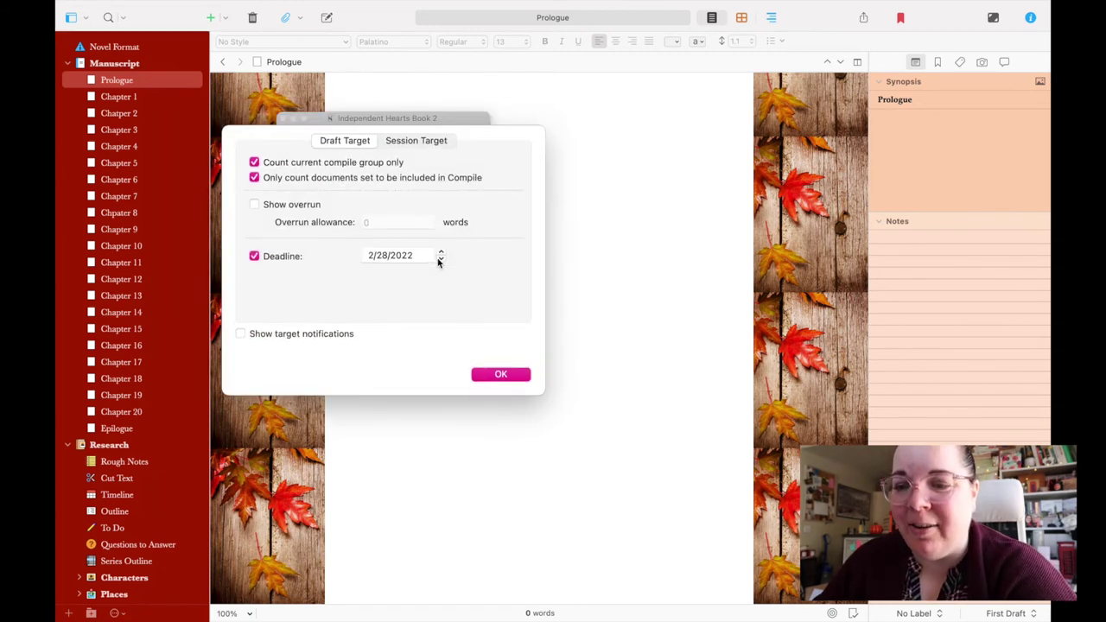
{"action": "left_click", "coordinate": [370, 256]}
{"action": "type", "text": "3"}
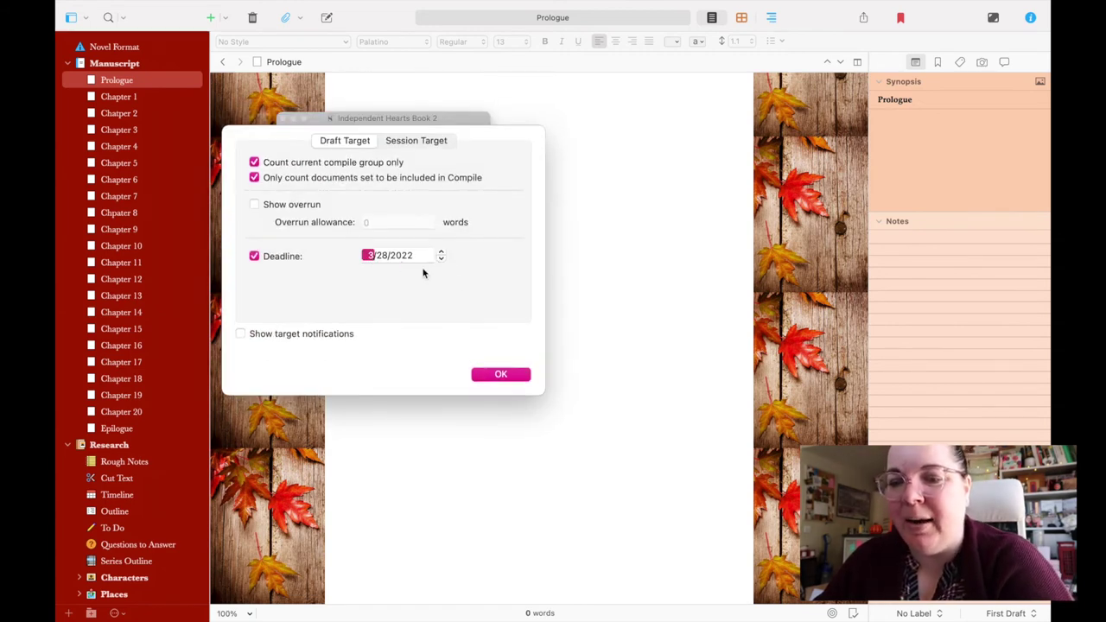
{"action": "left_click", "coordinate": [497, 374]}
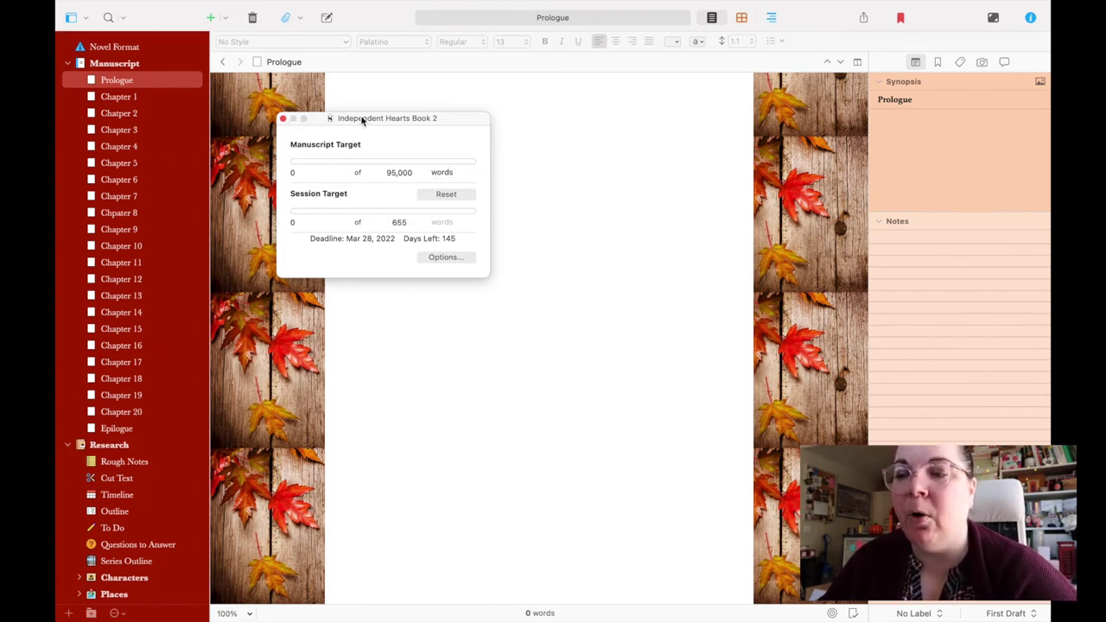
Move the project targets window clear of the page and write "This will be the prologue" in Chapter 1
{"action": "left_click_drag", "start_coordinate": [362, 120], "coordinate": [919, 280]}
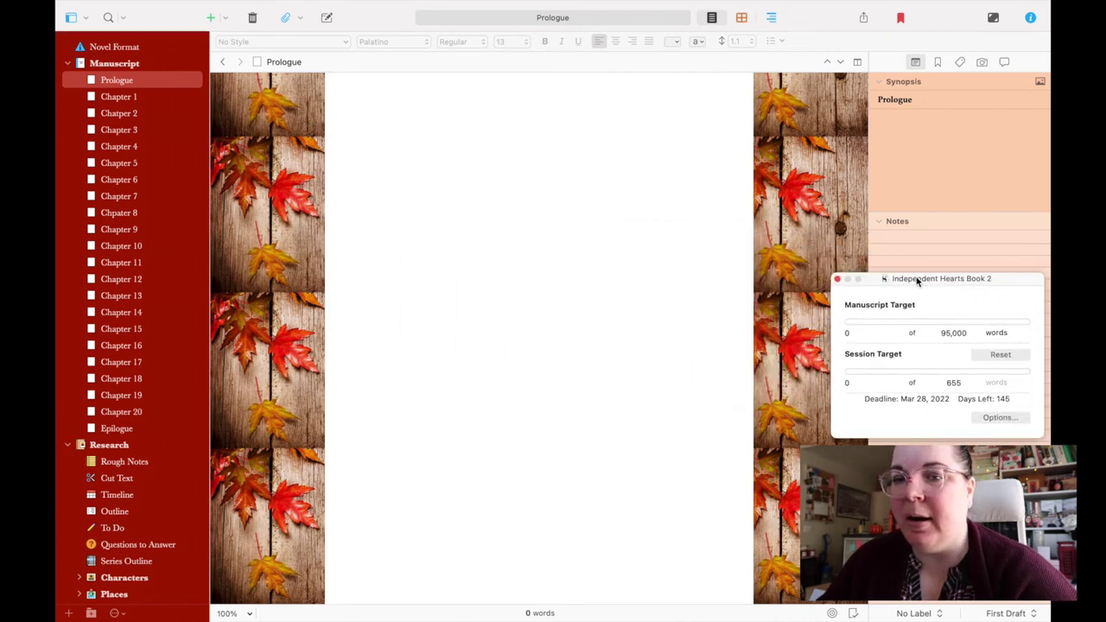
{"action": "left_click", "coordinate": [444, 176]}
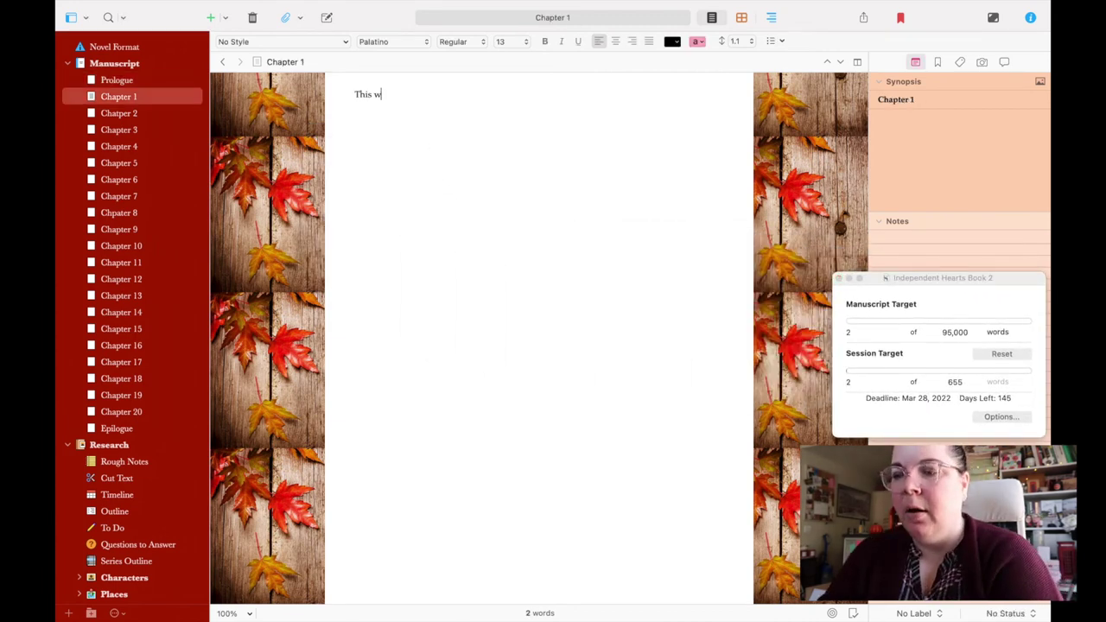
{"action": "type", "text": "ill be the w"}
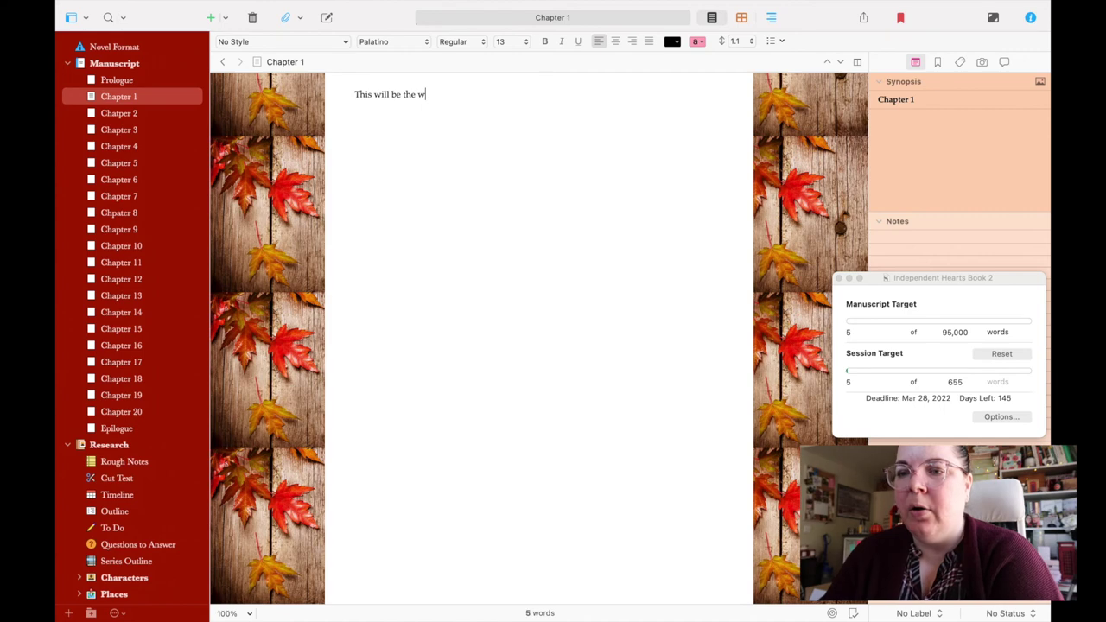
{"action": "key", "text": "BackSpace"}
{"action": "type", "text": "prologue"}
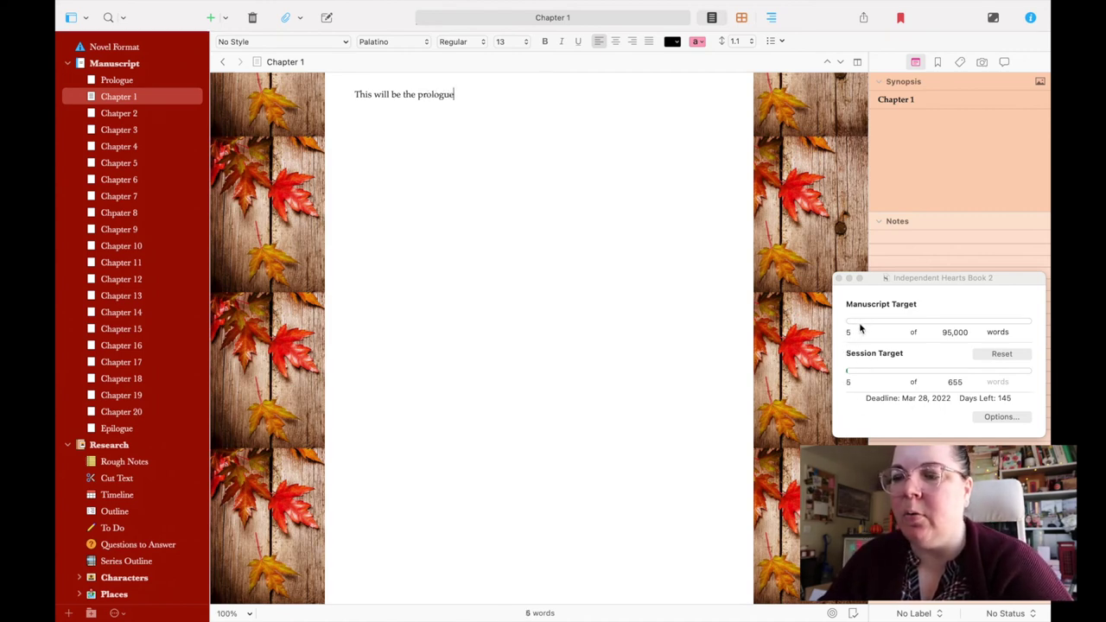
Check the manuscript and session word-count progress shown above the document, without running a search
{"action": "mouse_move", "coordinate": [662, 15]}
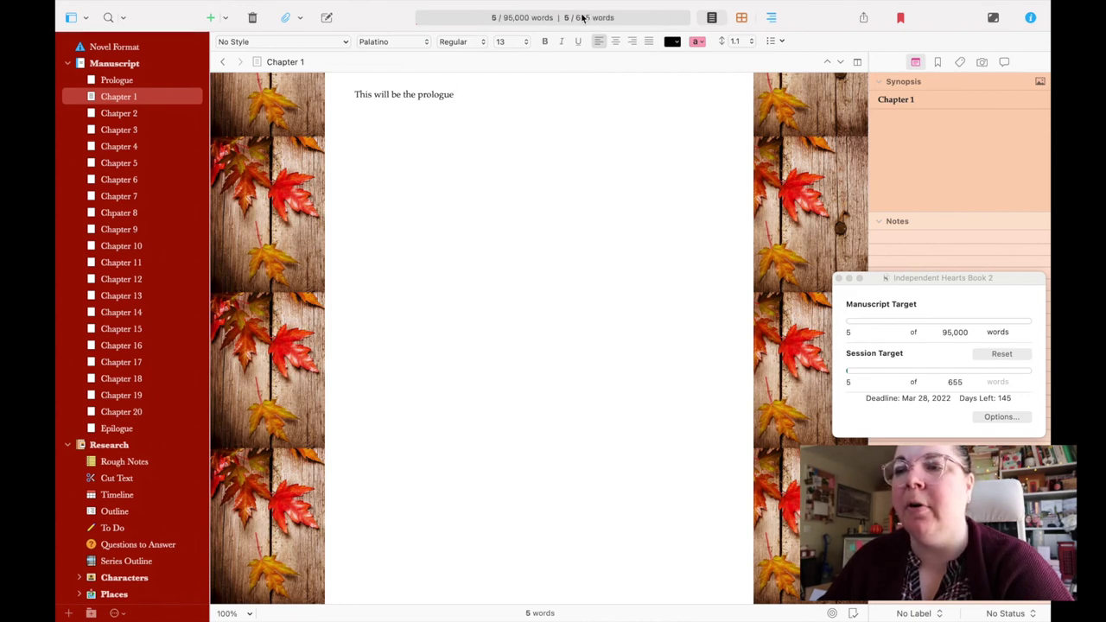
{"action": "left_click", "coordinate": [471, 17]}
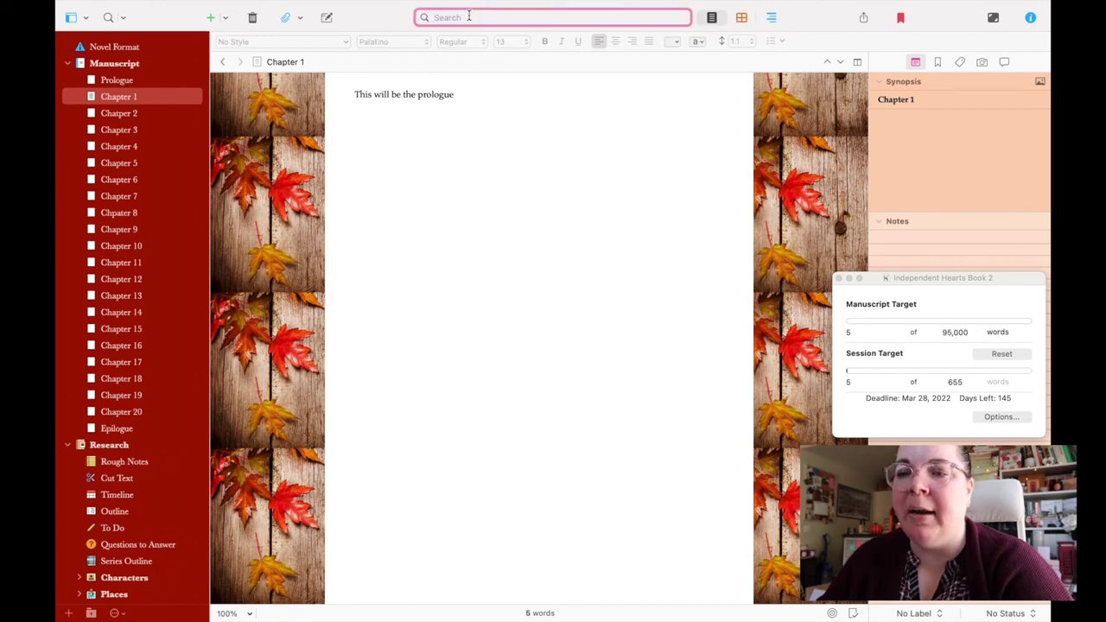
{"action": "key", "text": "Escape"}
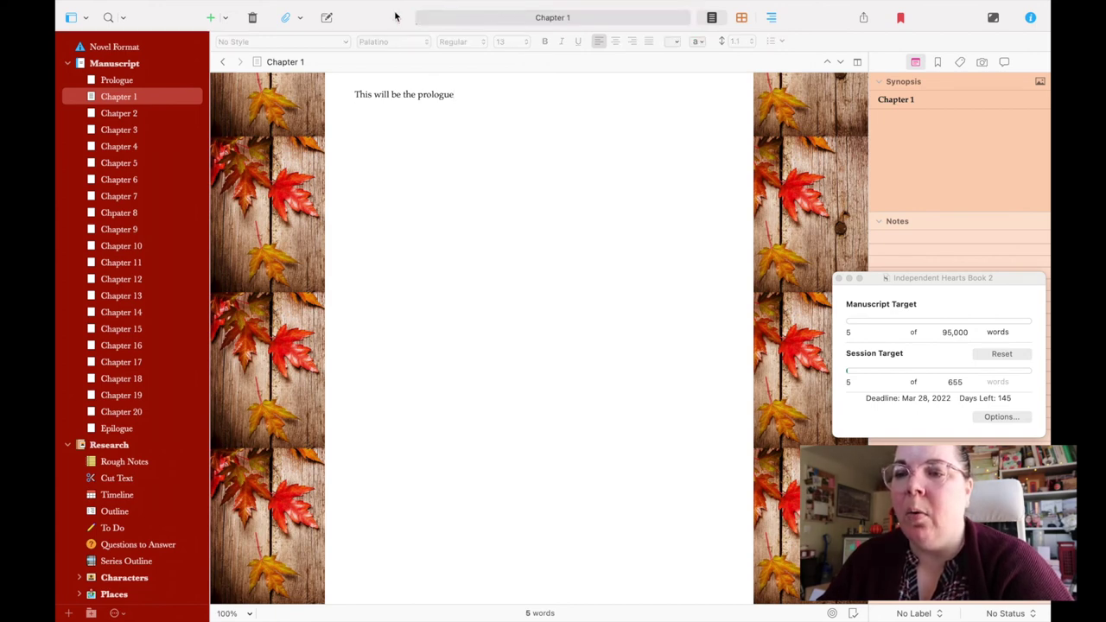